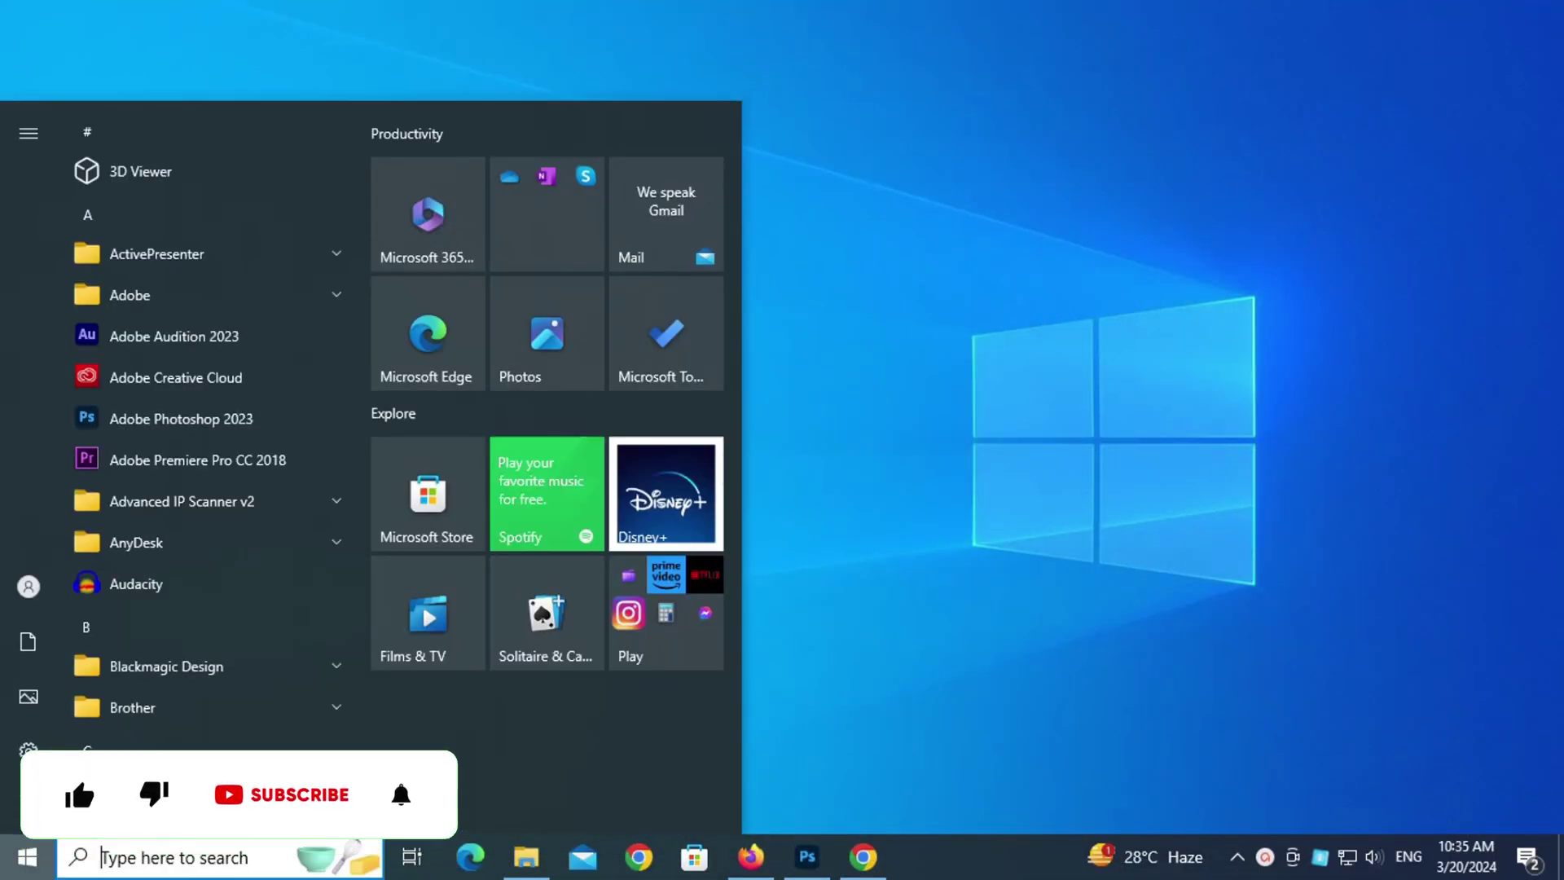
Open Windows Update from Start search, note error 0x80070643, then close Settings
{"action": "type", "text": "up"}
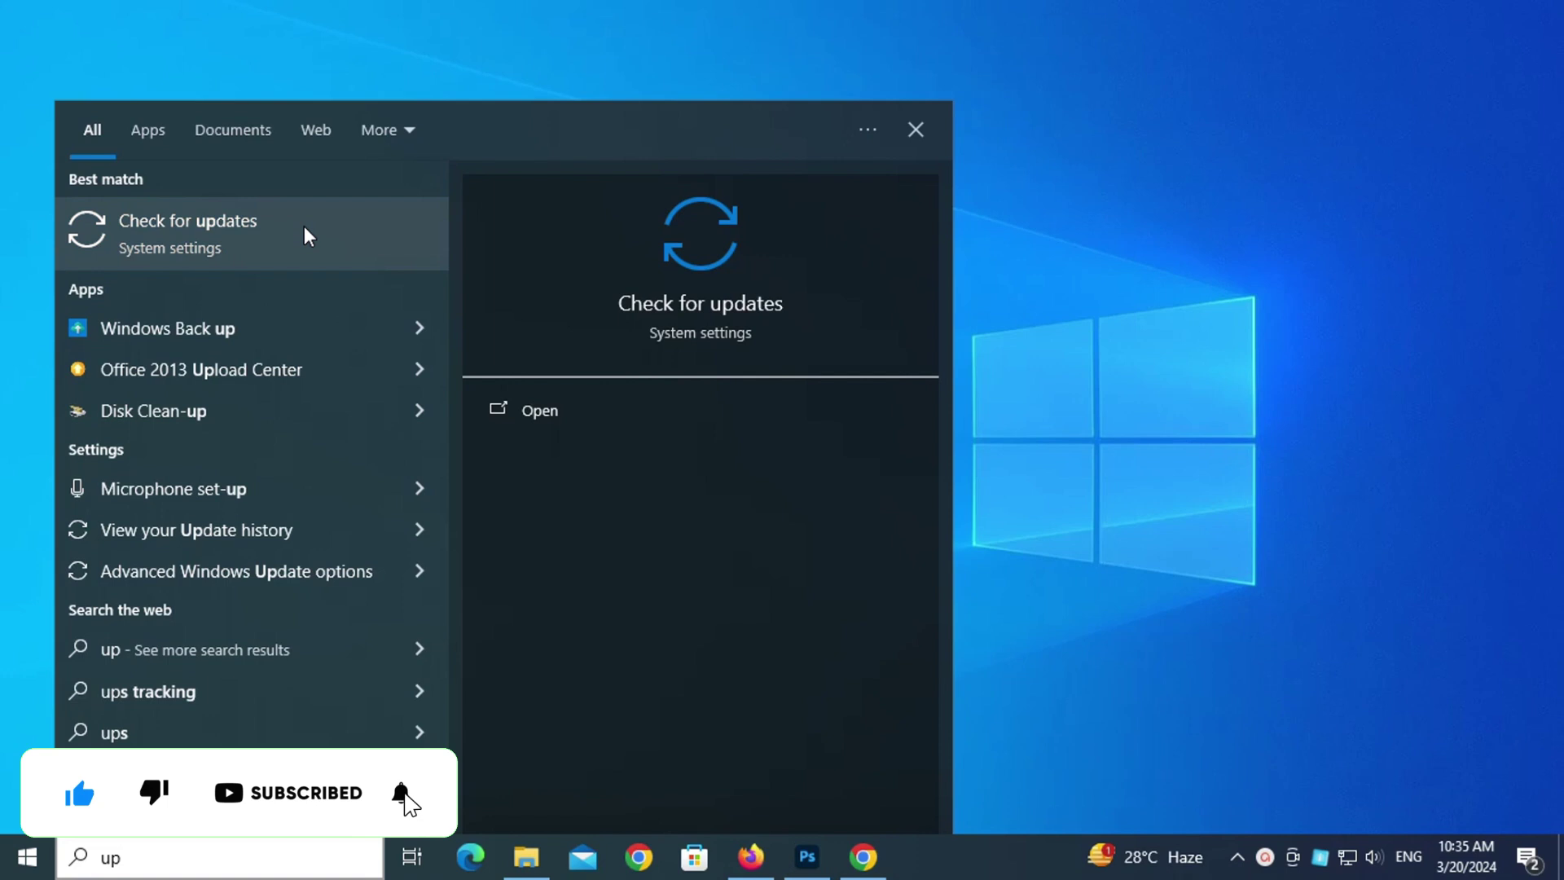
{"action": "left_click", "coordinate": [307, 231]}
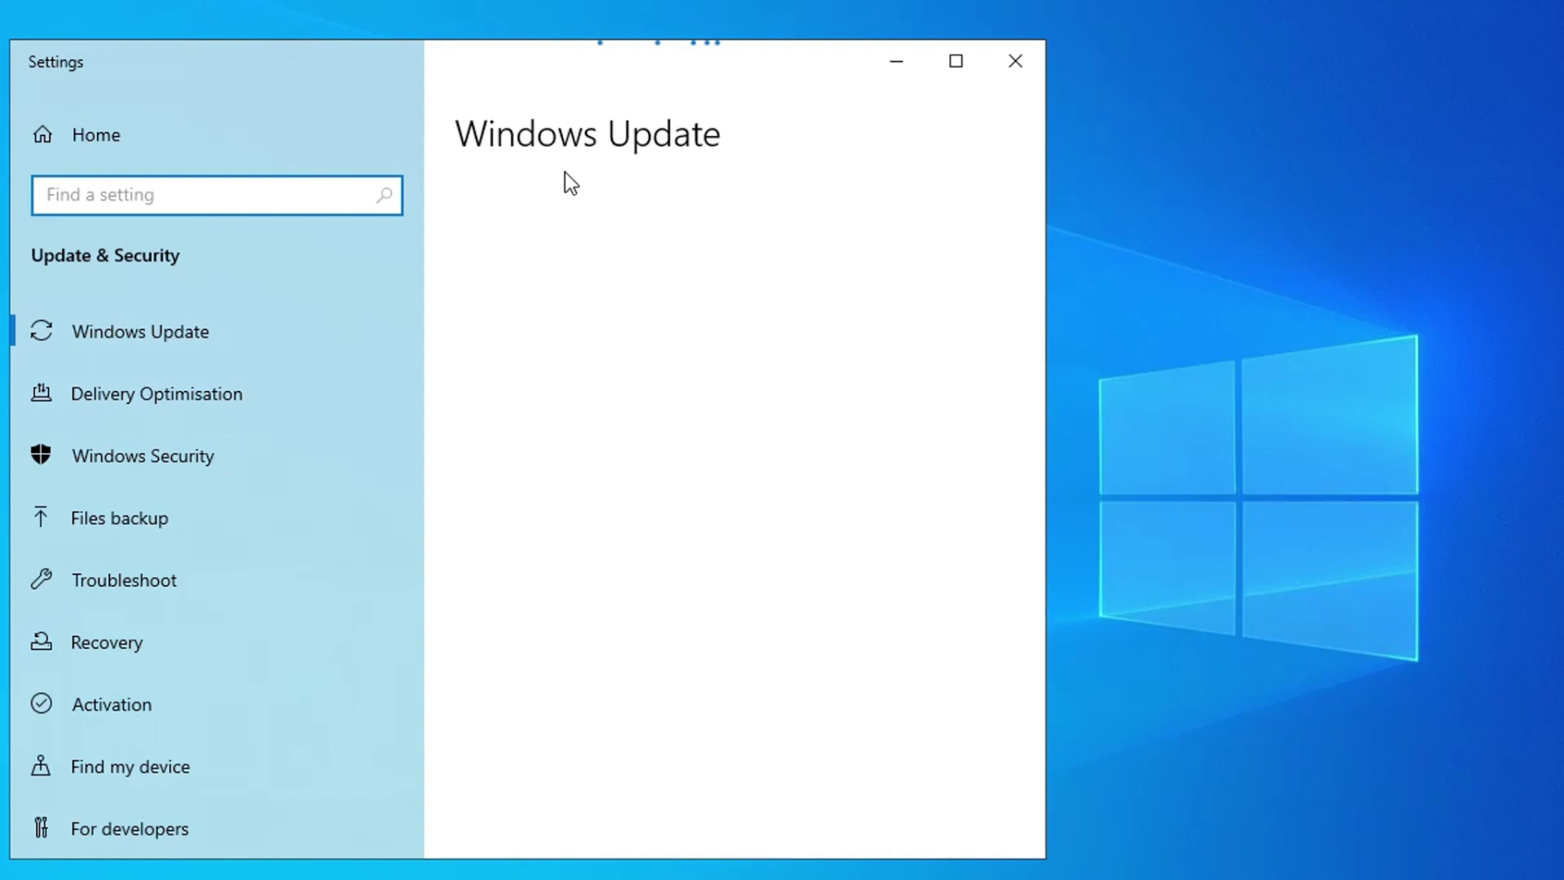
{"action": "left_click_drag", "start_coordinate": [461, 67], "coordinate": [805, 68]}
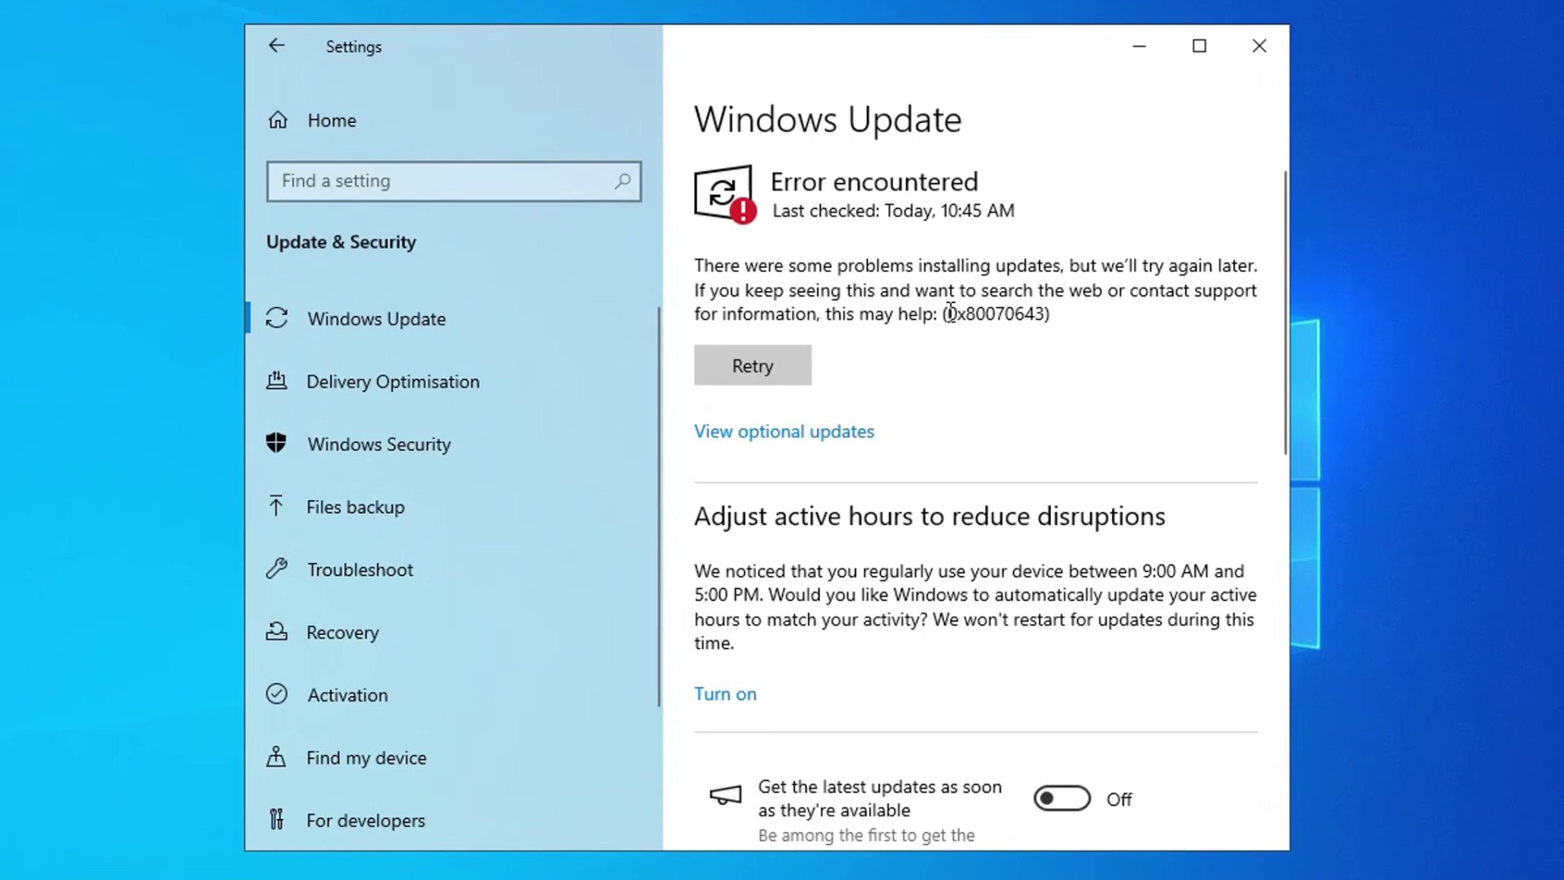
{"action": "left_click_drag", "start_coordinate": [972, 307], "coordinate": [1089, 310]}
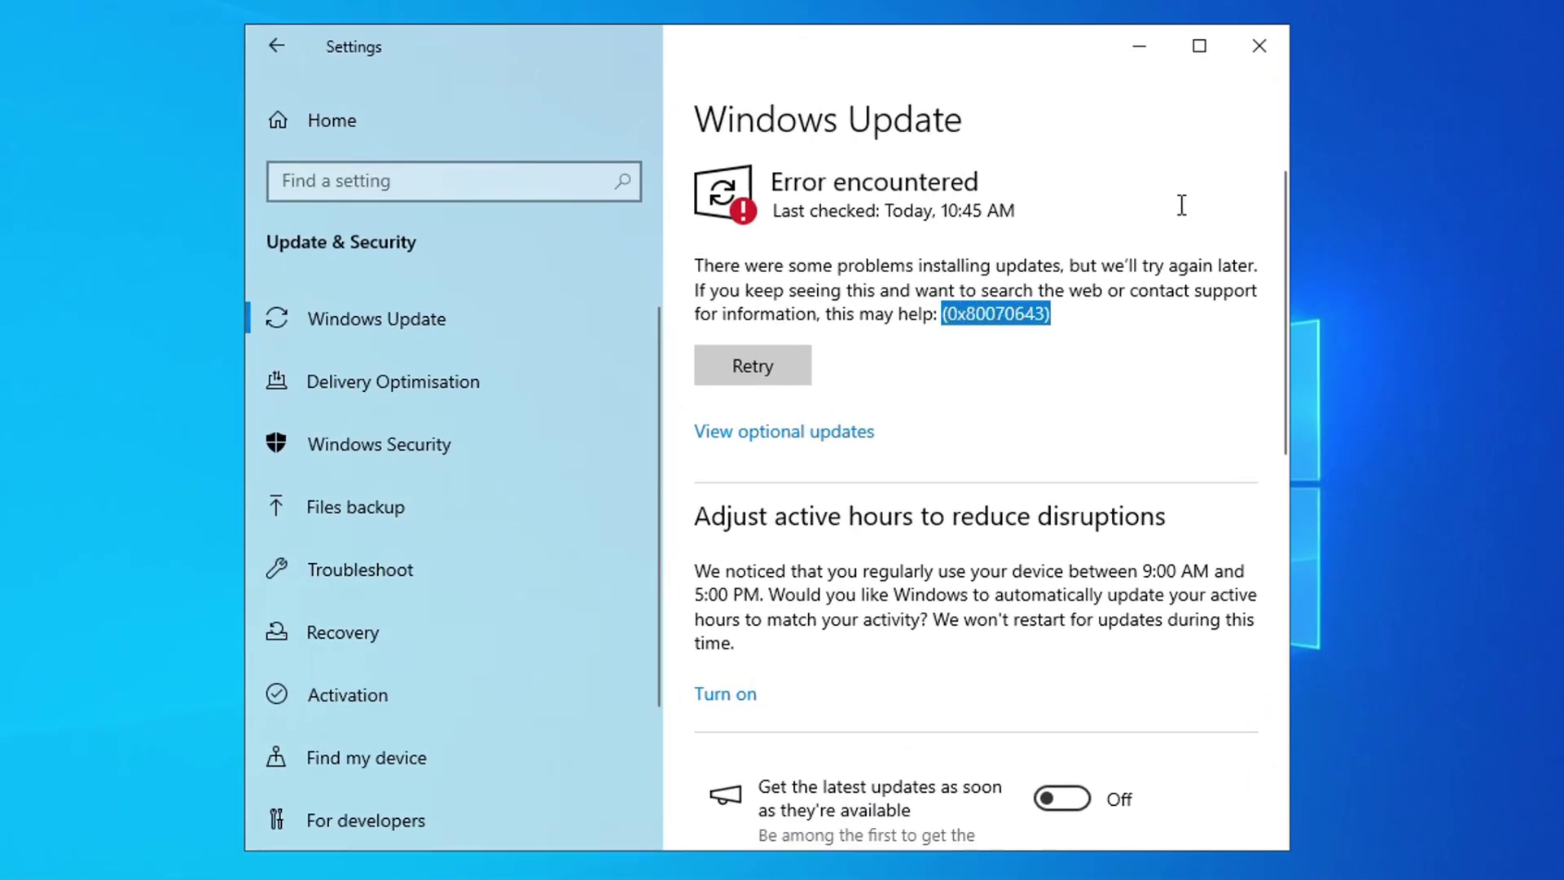
{"action": "left_click", "coordinate": [1276, 46]}
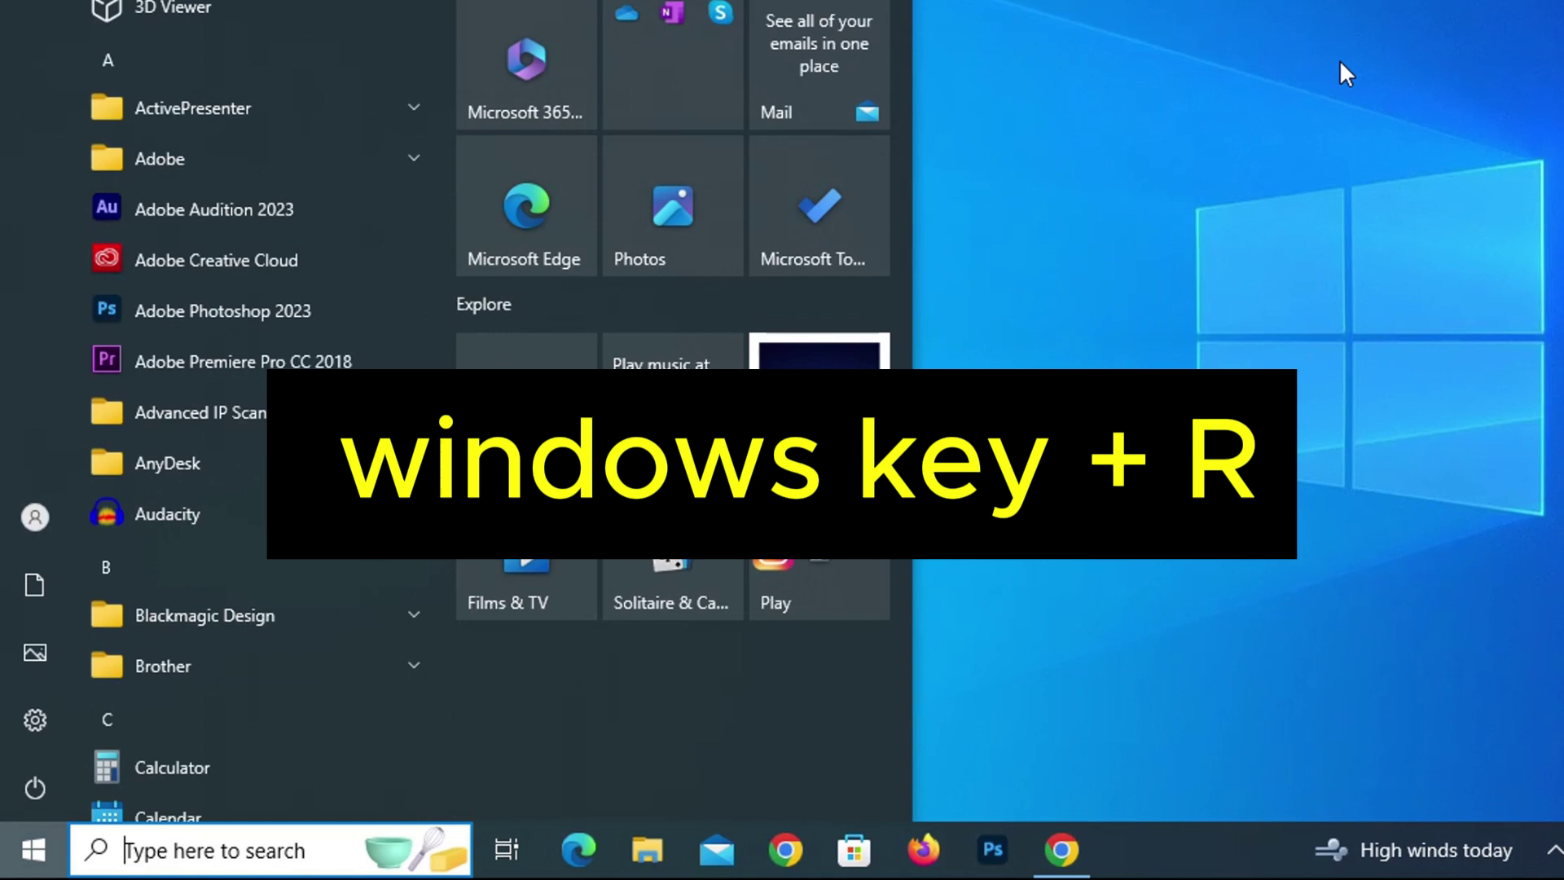
Launch the Services console by running services.msc from the Run dialog
{"action": "key", "text": "super+r"}
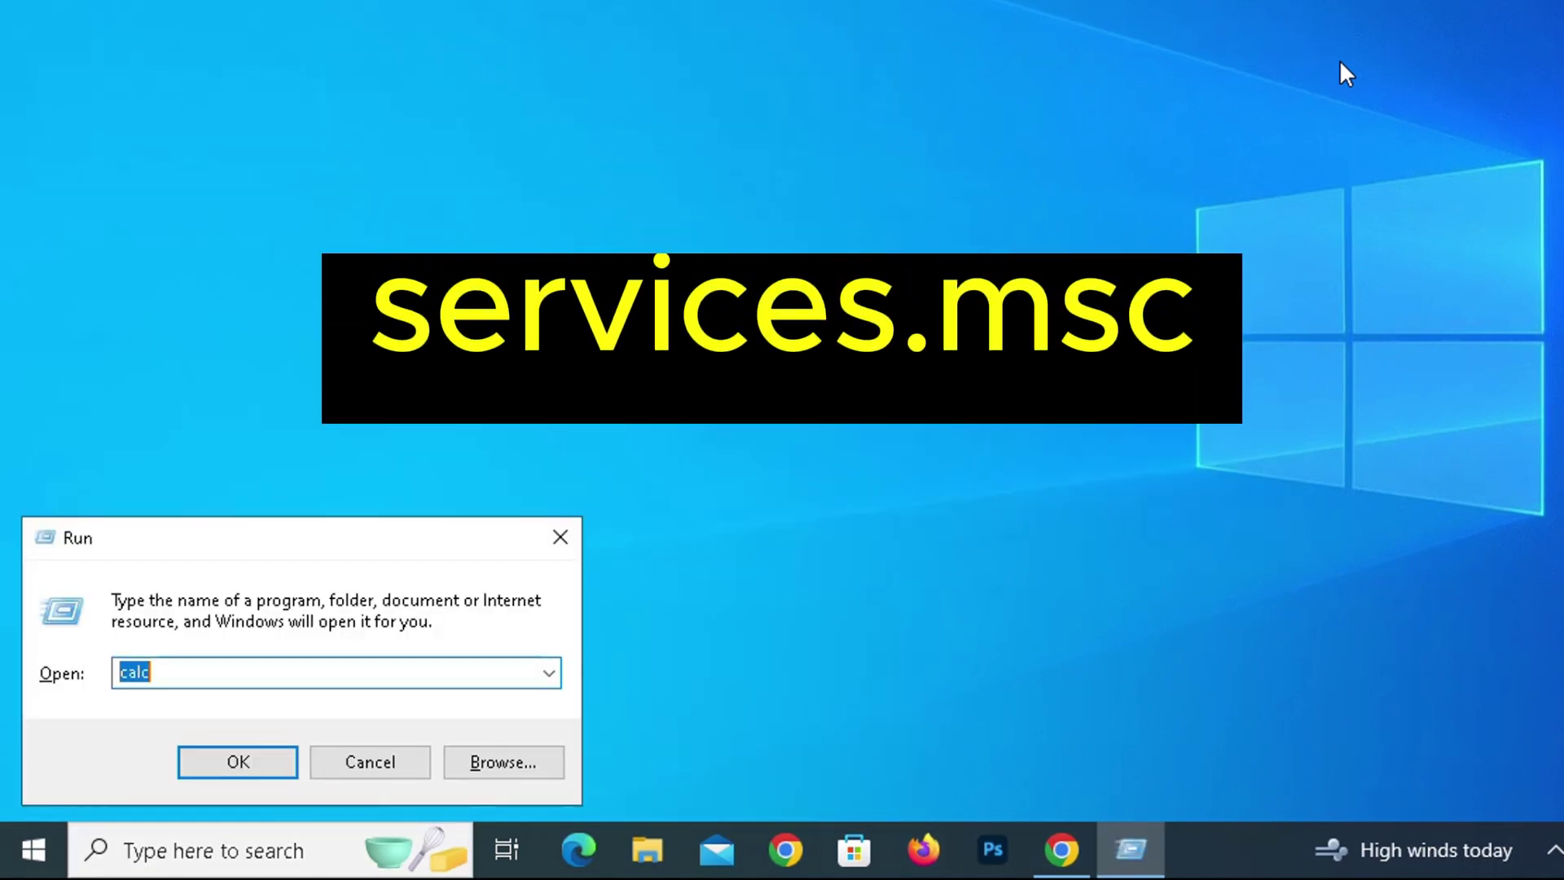
{"action": "type", "text": "services.ms"}
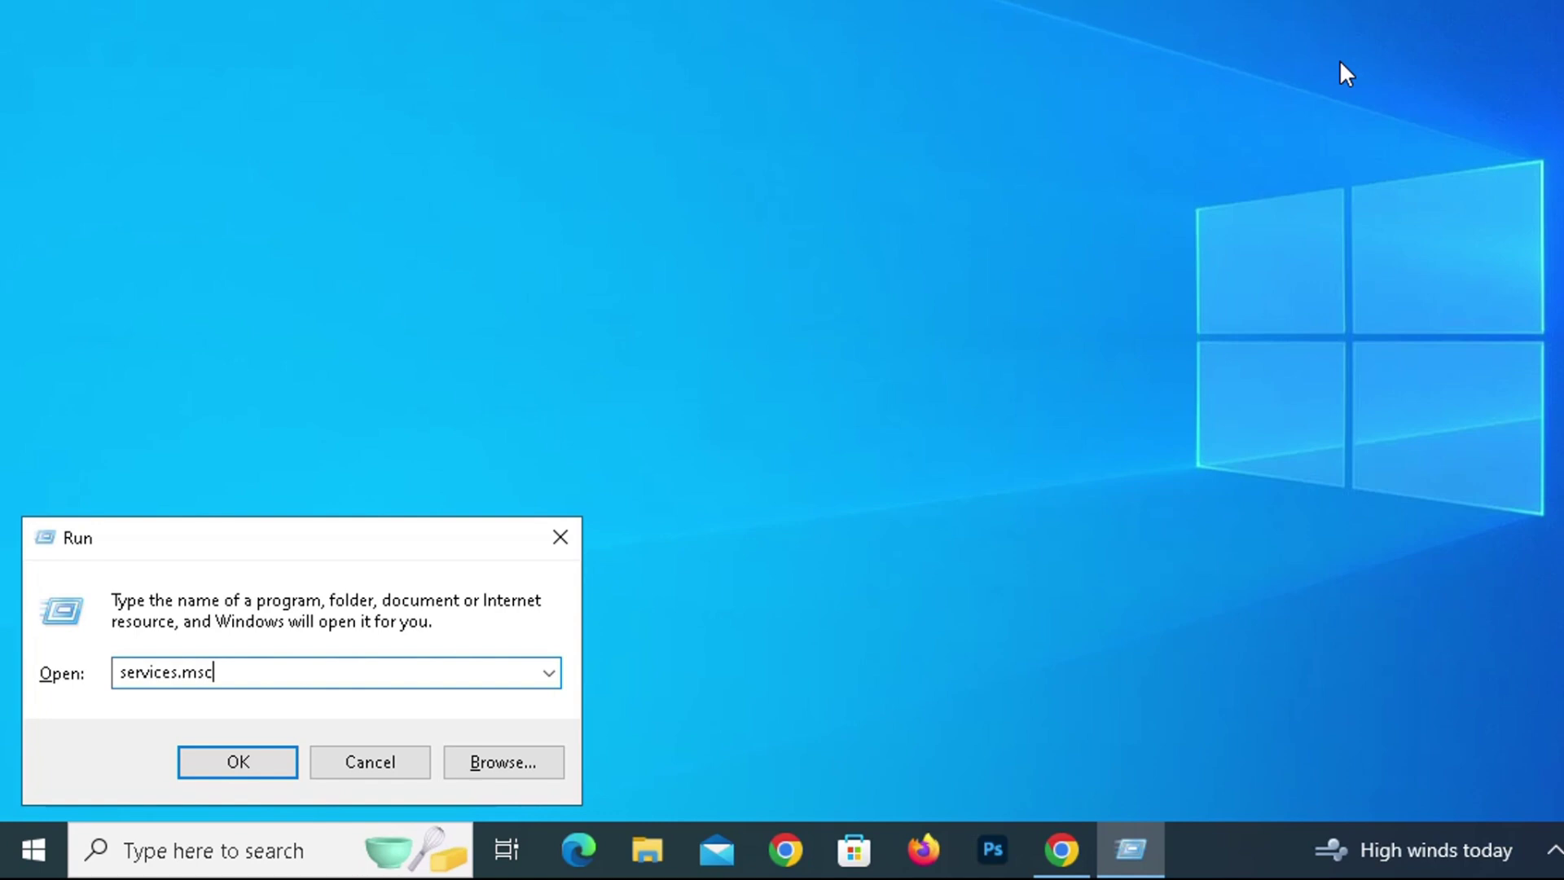
{"action": "key", "text": "Return"}
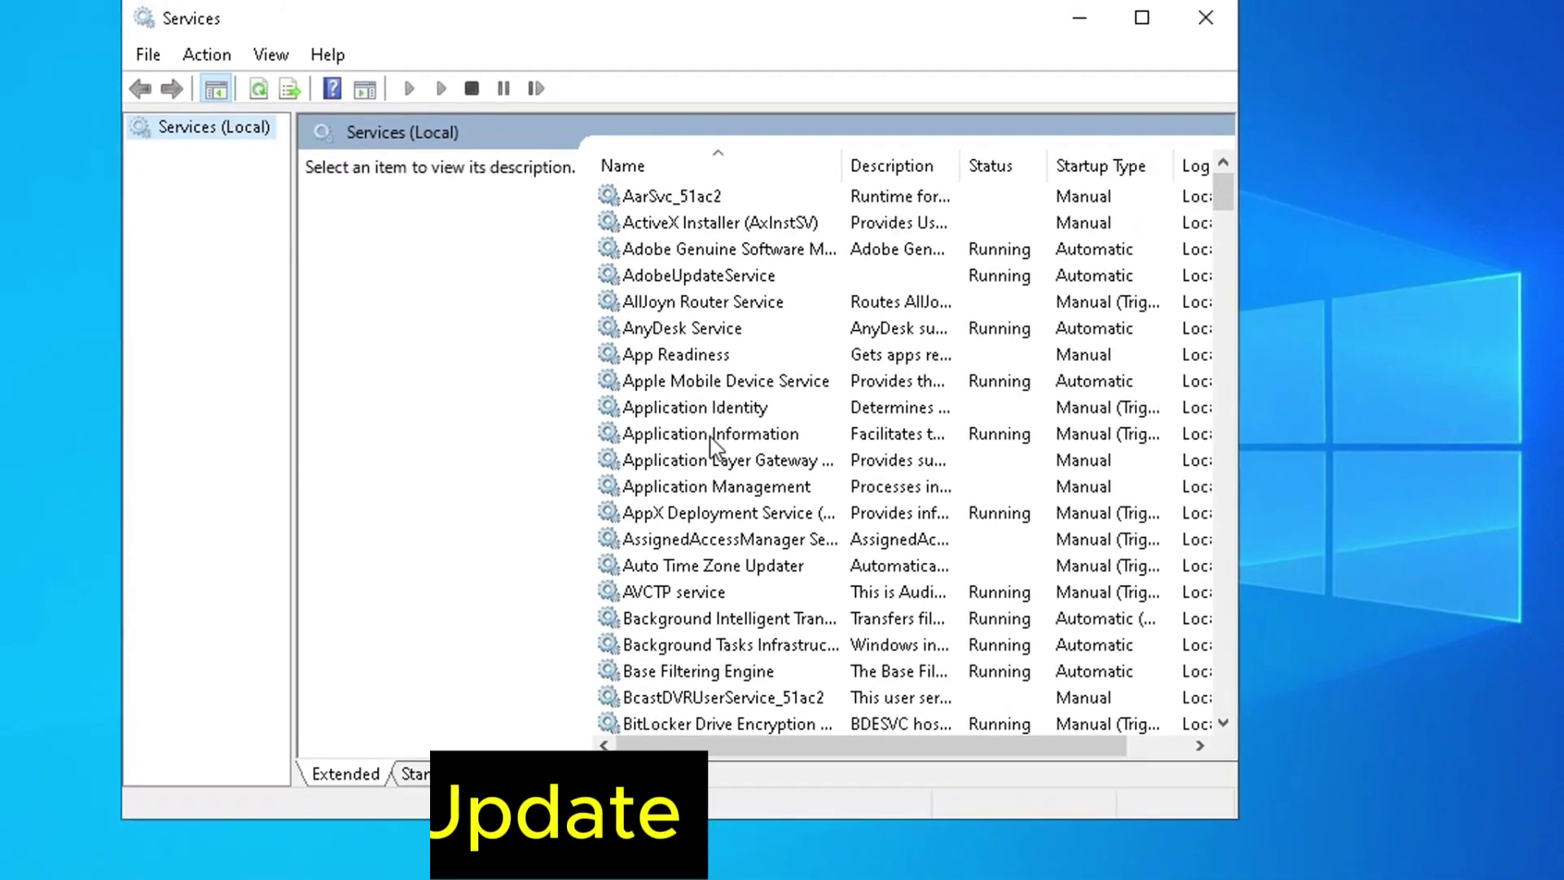
Locate and select the Windows Update service in the Services list
{"action": "left_click", "coordinate": [707, 359]}
{"action": "key", "text": "w"}
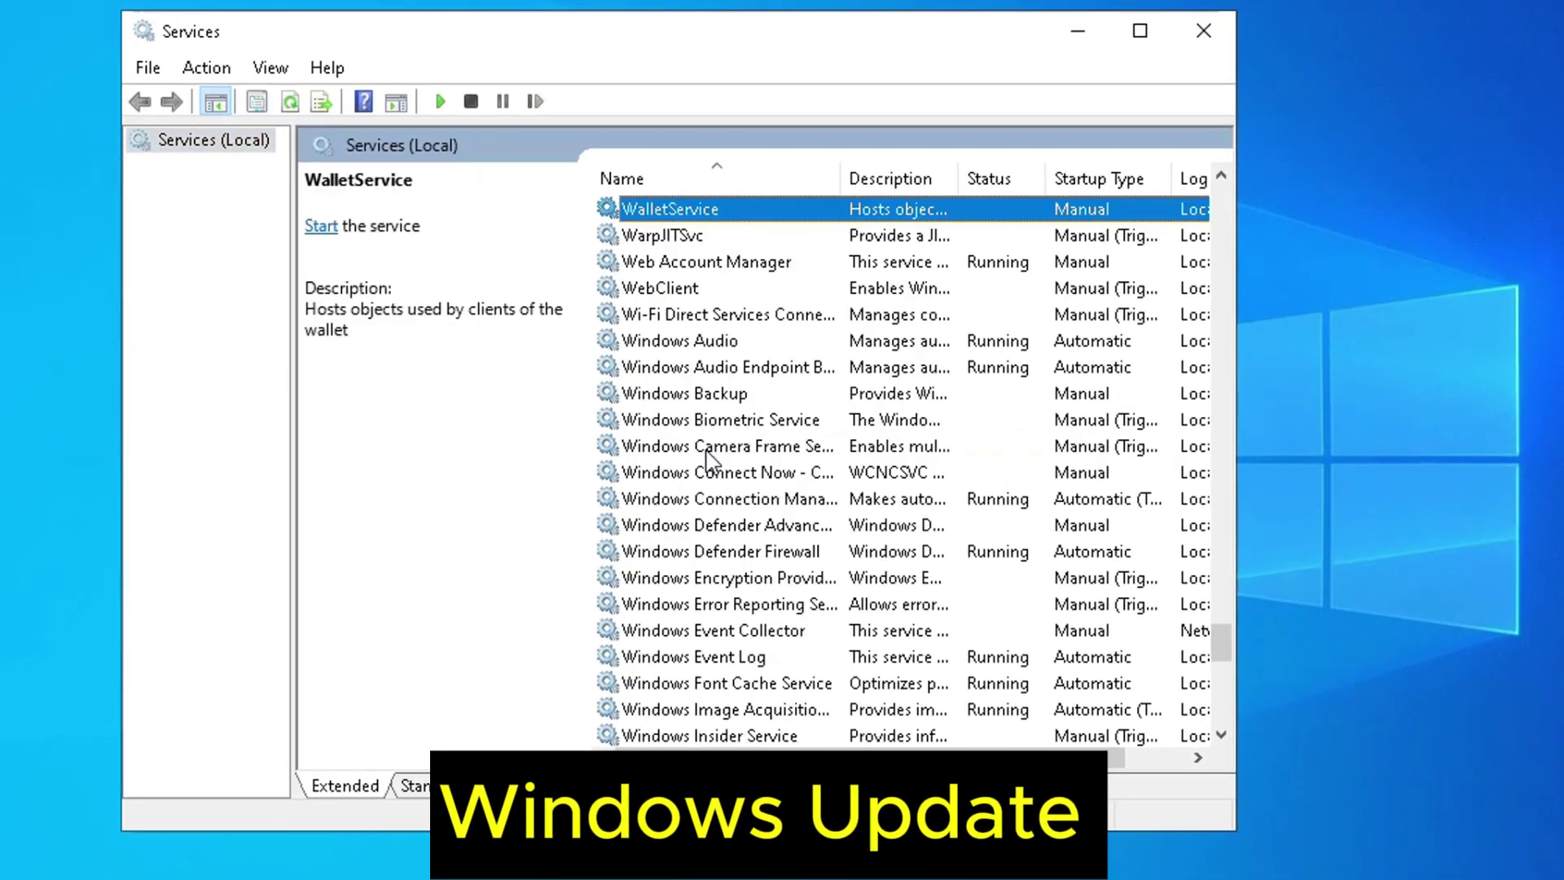
{"action": "key", "text": "w"}
{"action": "key", "text": "w"}
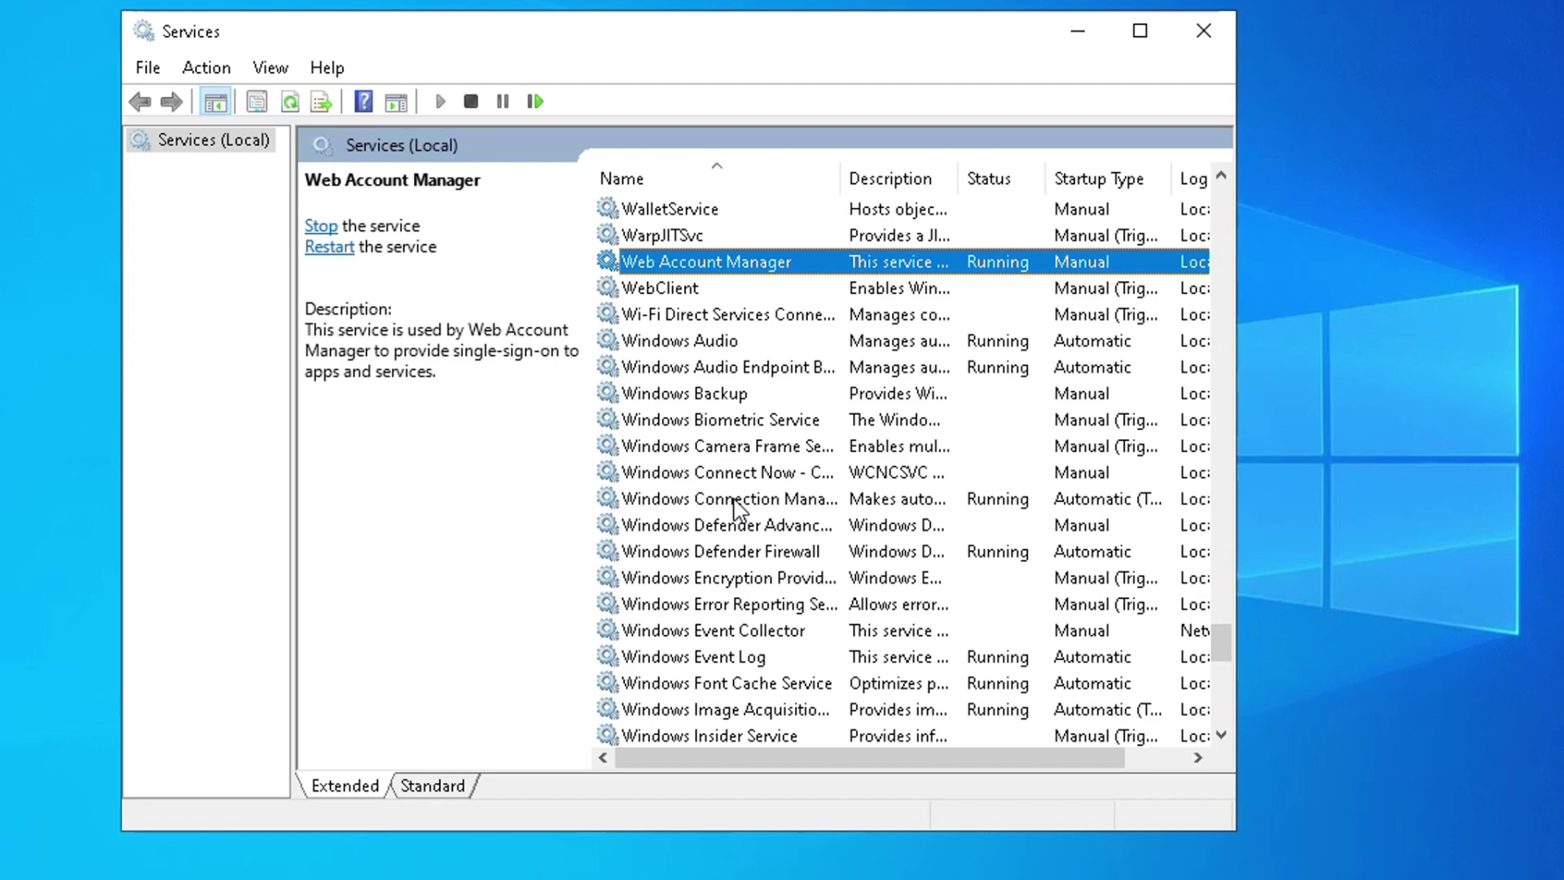
{"action": "left_click", "coordinate": [735, 500]}
{"action": "scroll", "coordinate": [729, 513], "scroll_direction": "down", "scroll_amount": 6}
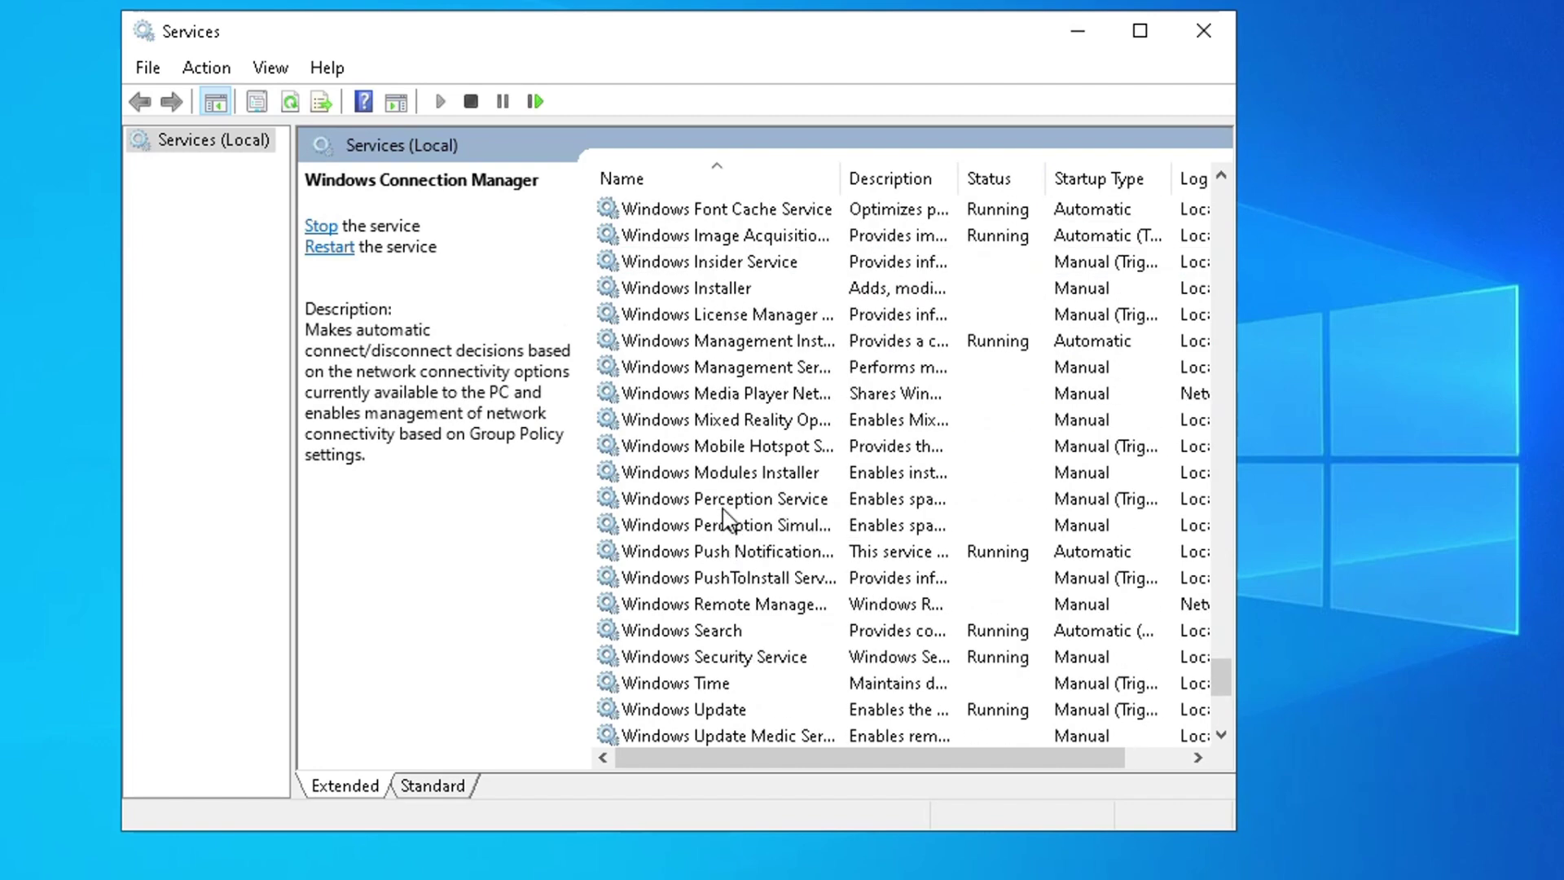
{"action": "scroll", "coordinate": [724, 518], "scroll_direction": "down", "scroll_amount": 4}
{"action": "scroll", "coordinate": [728, 519], "scroll_direction": "down", "scroll_amount": 1}
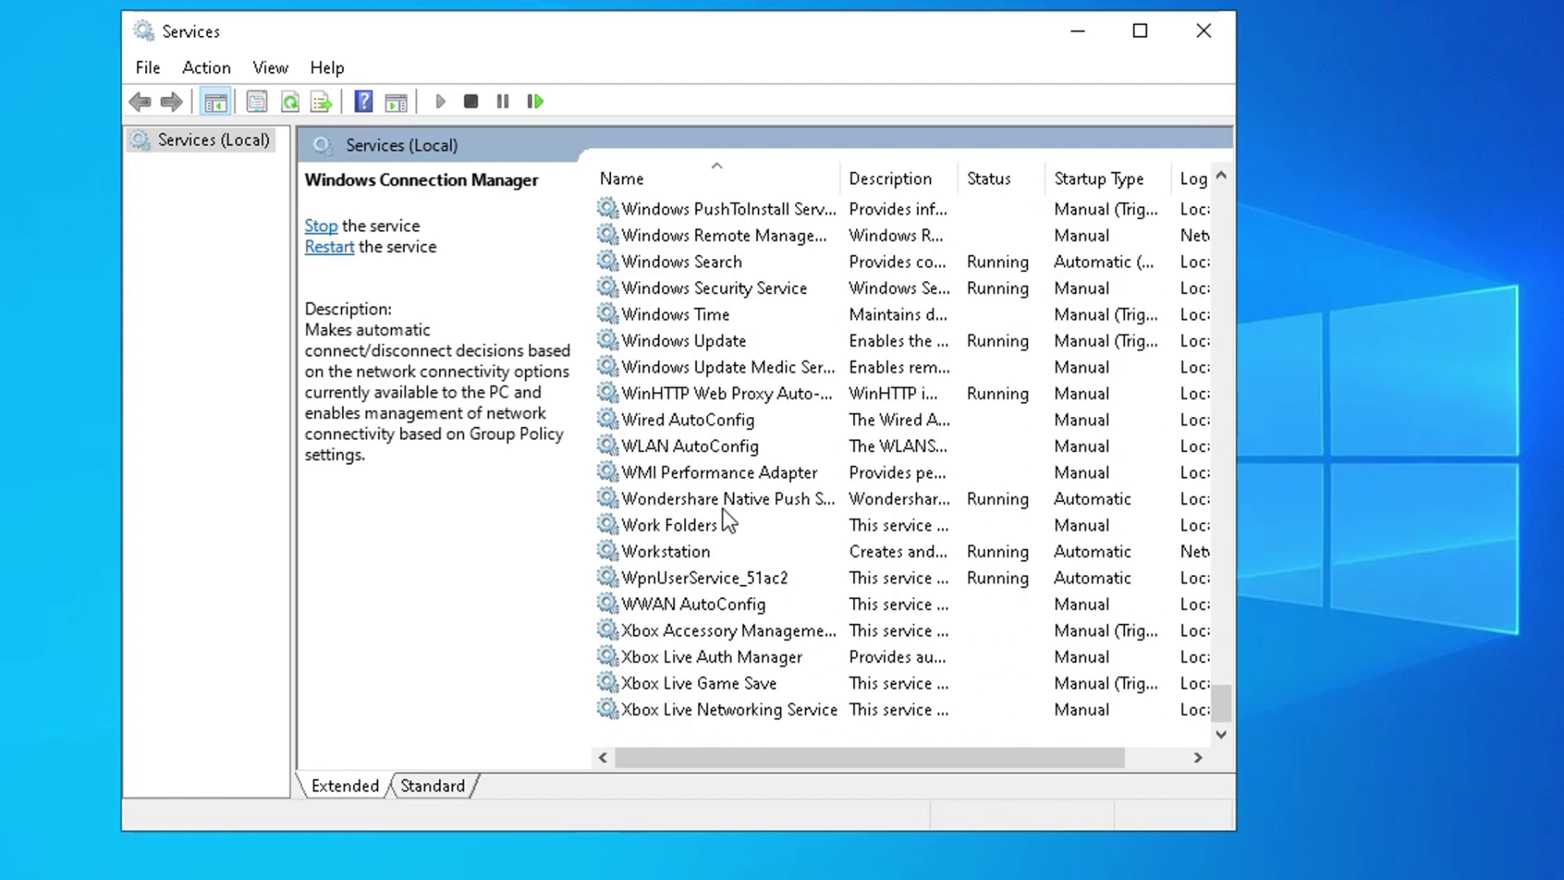
{"action": "left_click", "coordinate": [733, 344]}
Set Windows Update's startup type to Automatic, apply it, and restart the service
{"action": "right_click", "coordinate": [733, 342]}
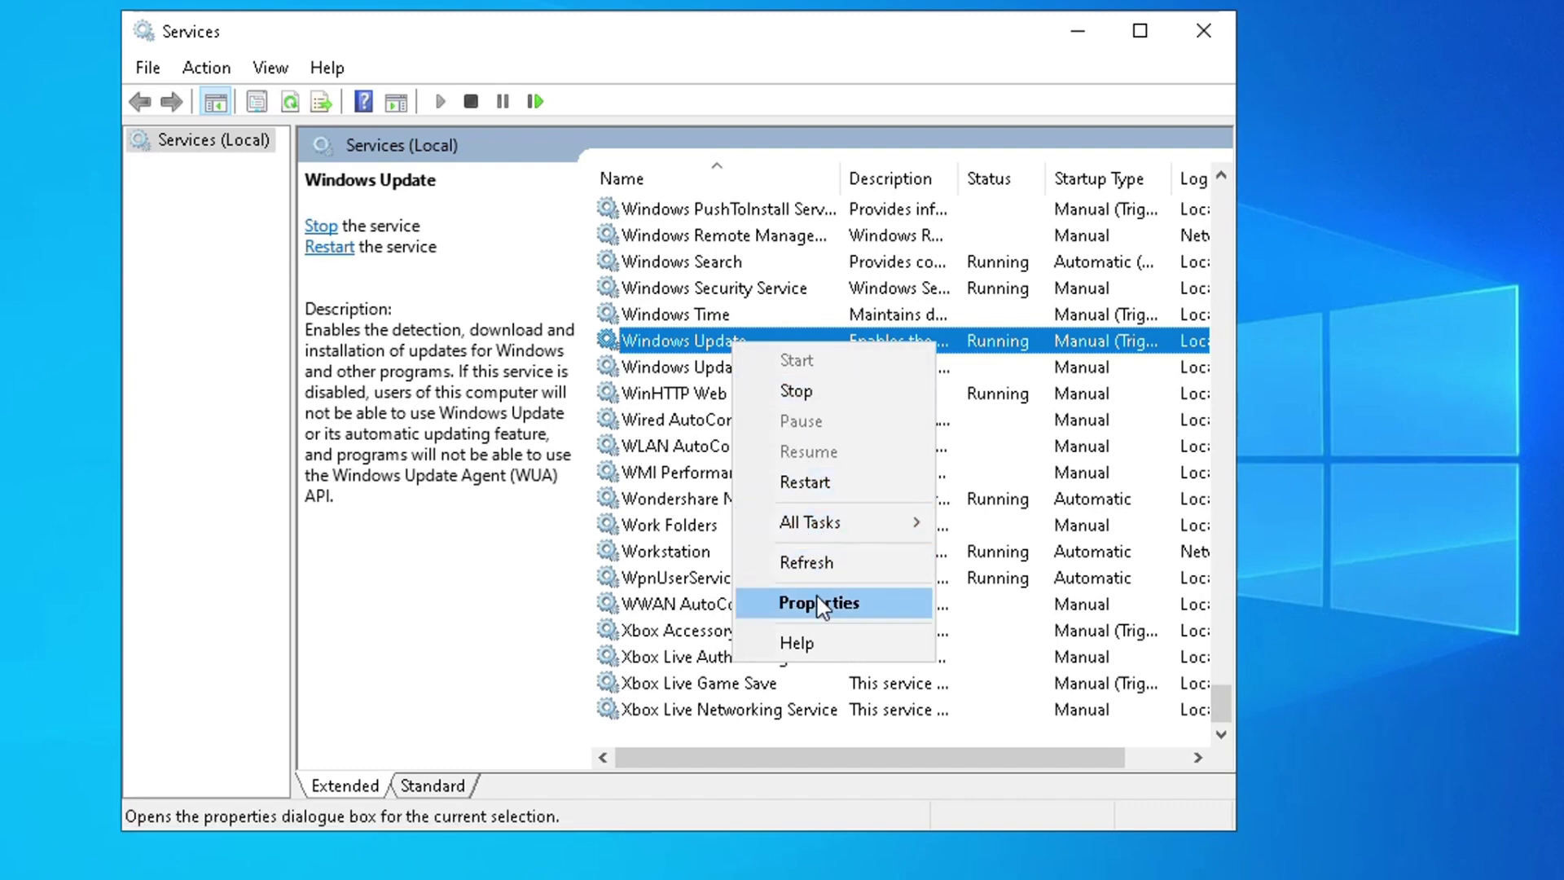
{"action": "left_click", "coordinate": [794, 602]}
{"action": "left_click", "coordinate": [720, 407]}
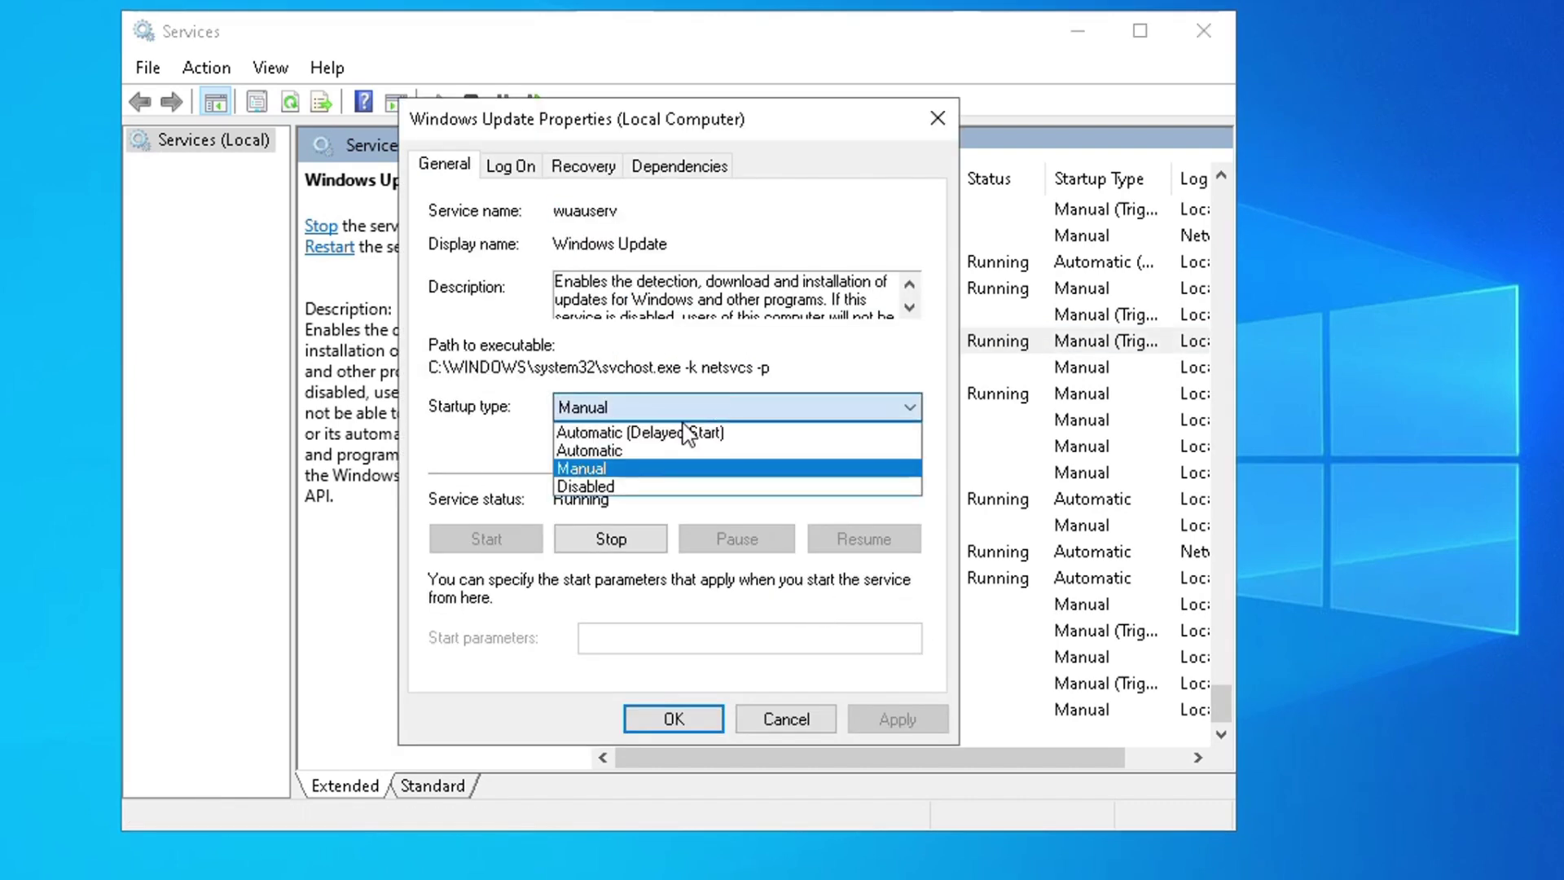
{"action": "left_click", "coordinate": [656, 450]}
{"action": "left_click", "coordinate": [874, 721]}
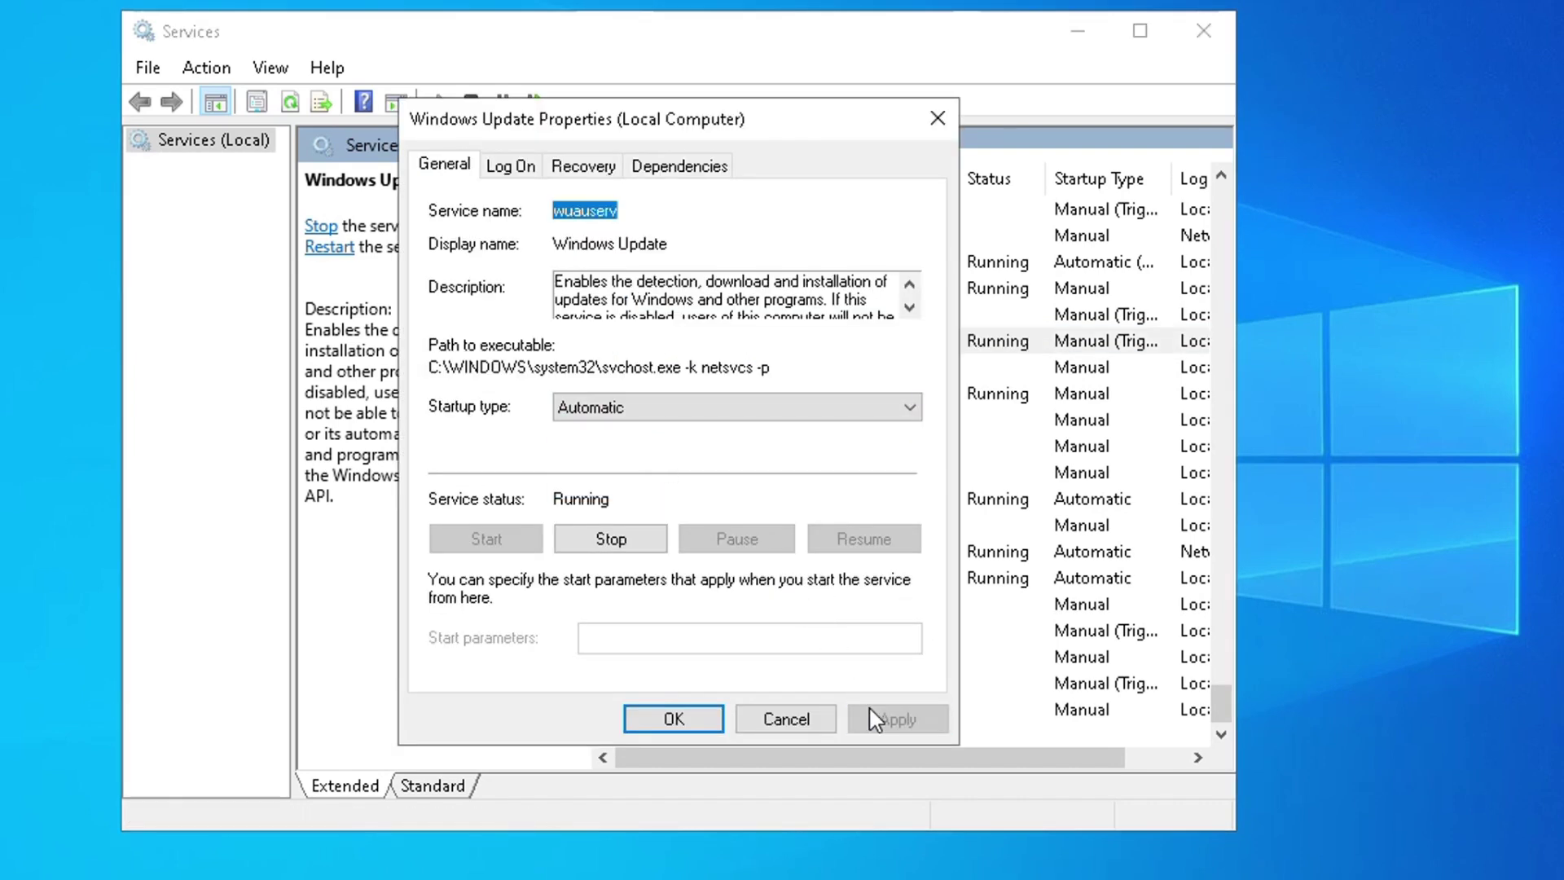
{"action": "left_click", "coordinate": [698, 720]}
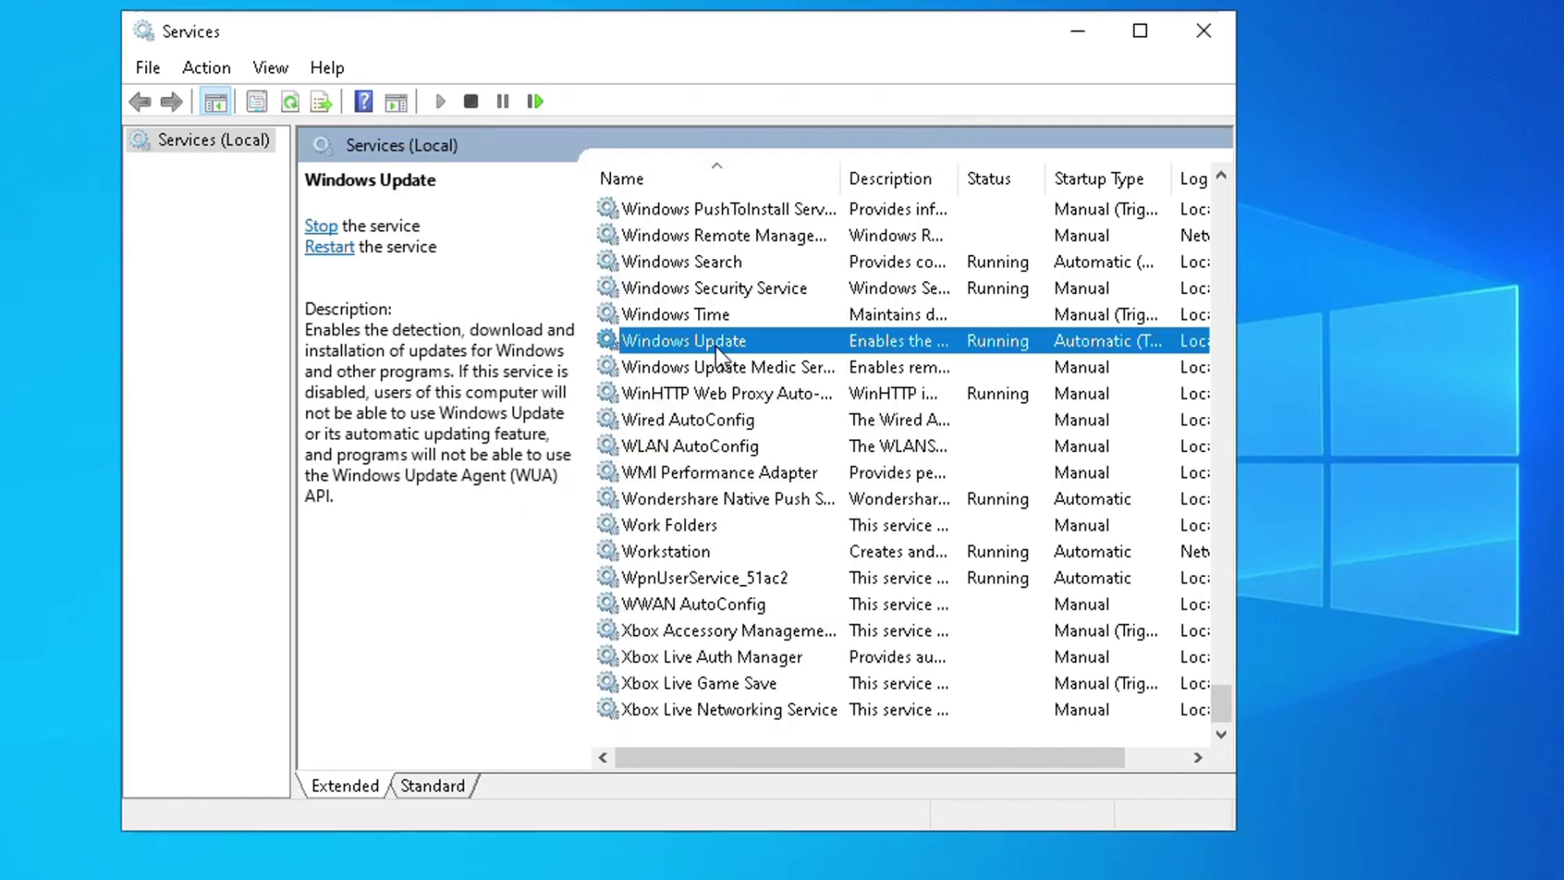
{"action": "right_click", "coordinate": [717, 354]}
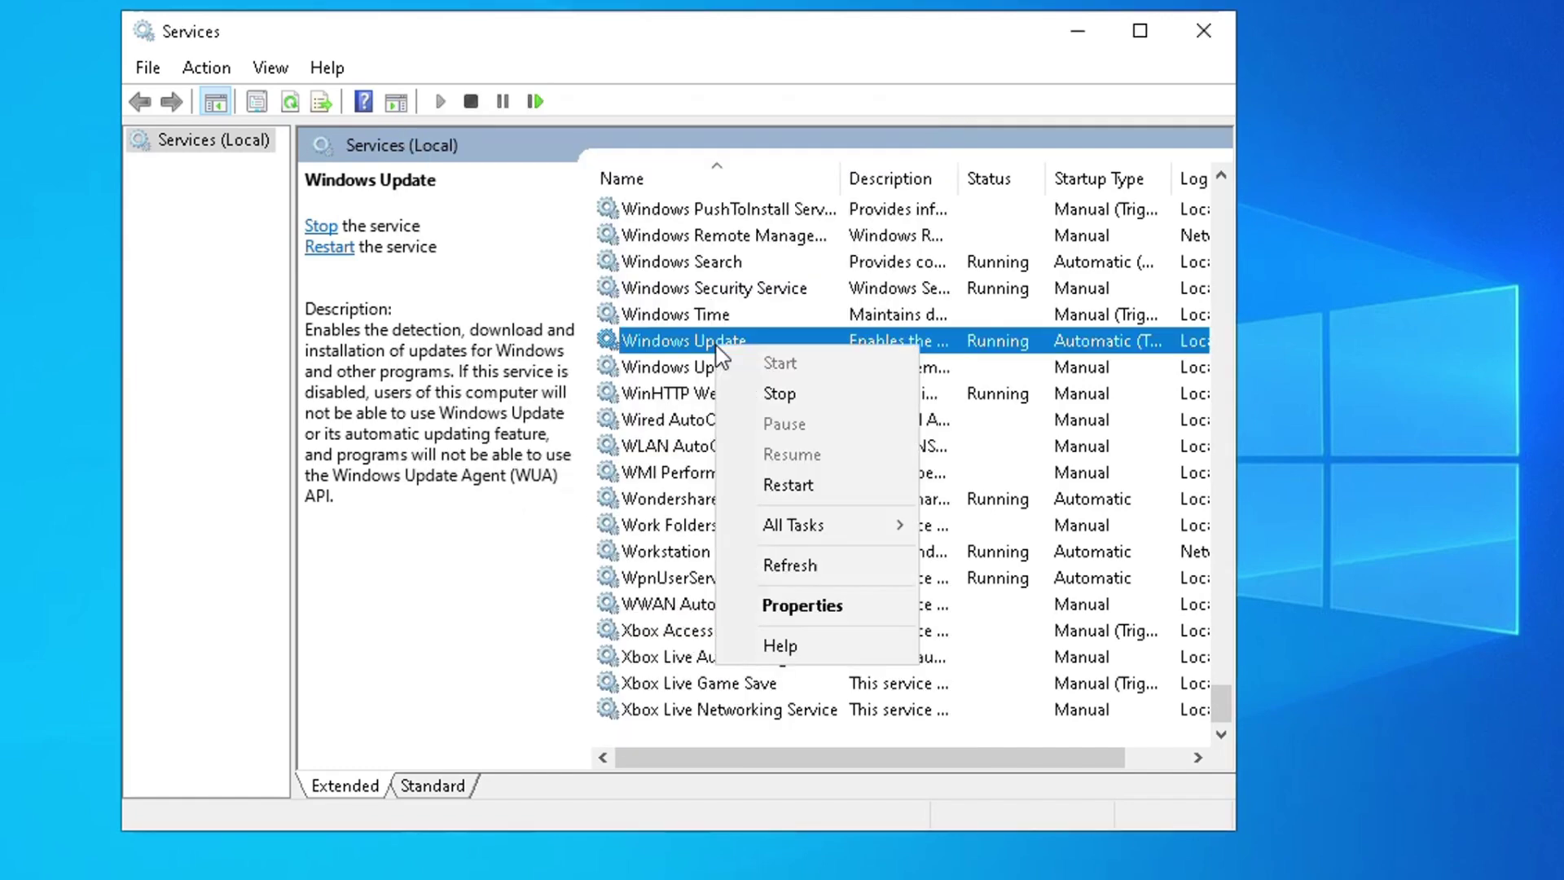
{"action": "left_click", "coordinate": [787, 485]}
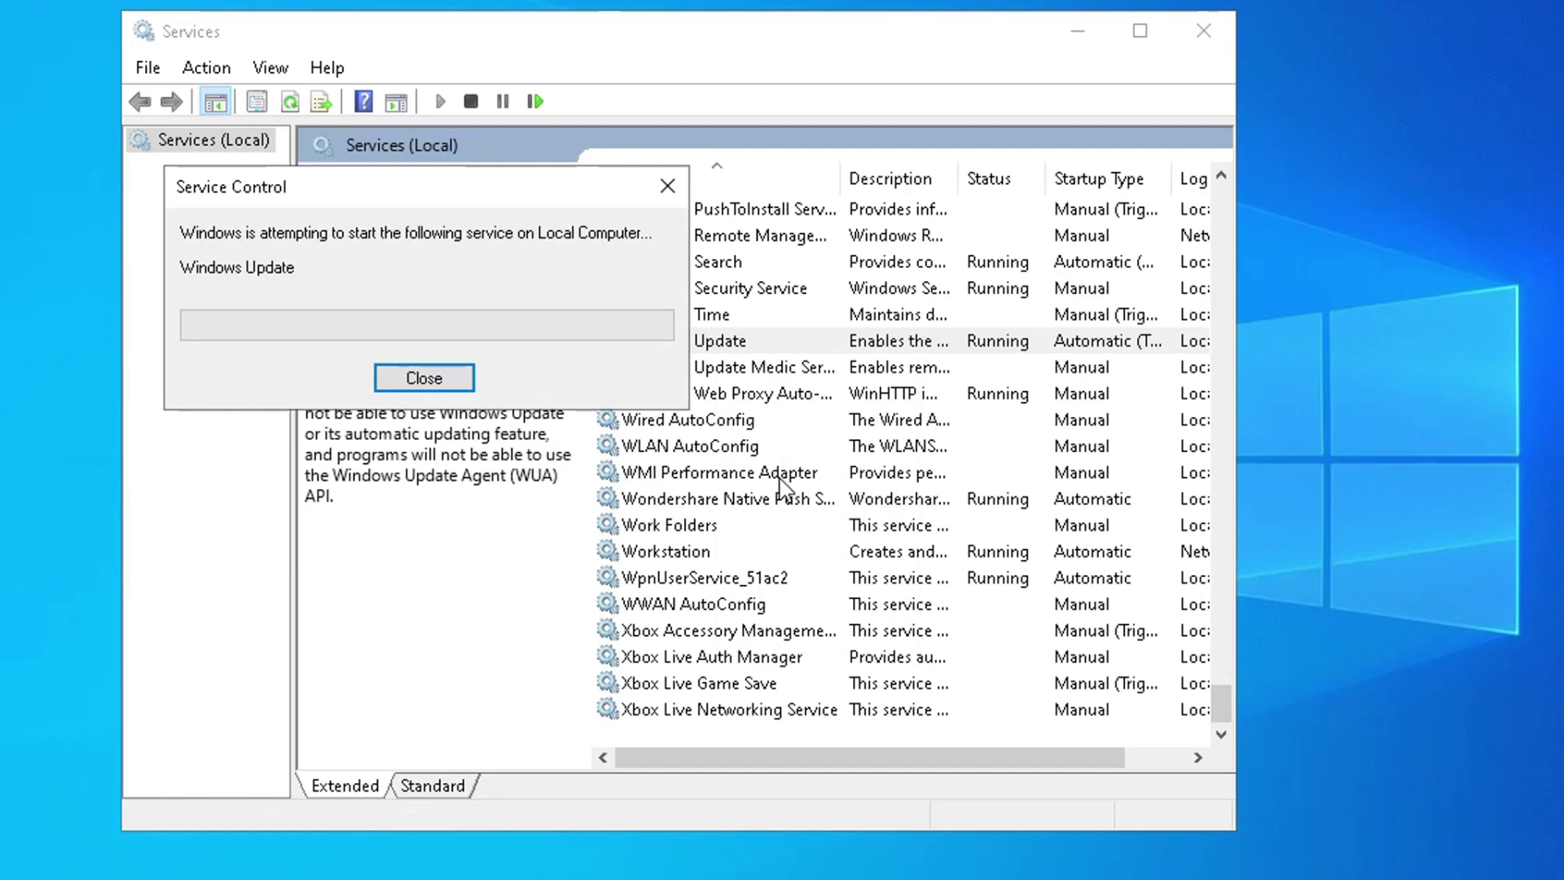
Switch Background Intelligent Transfer Service to Automatic startup, apply, and restart it
{"action": "left_click", "coordinate": [747, 298]}
{"action": "key", "text": "b"}
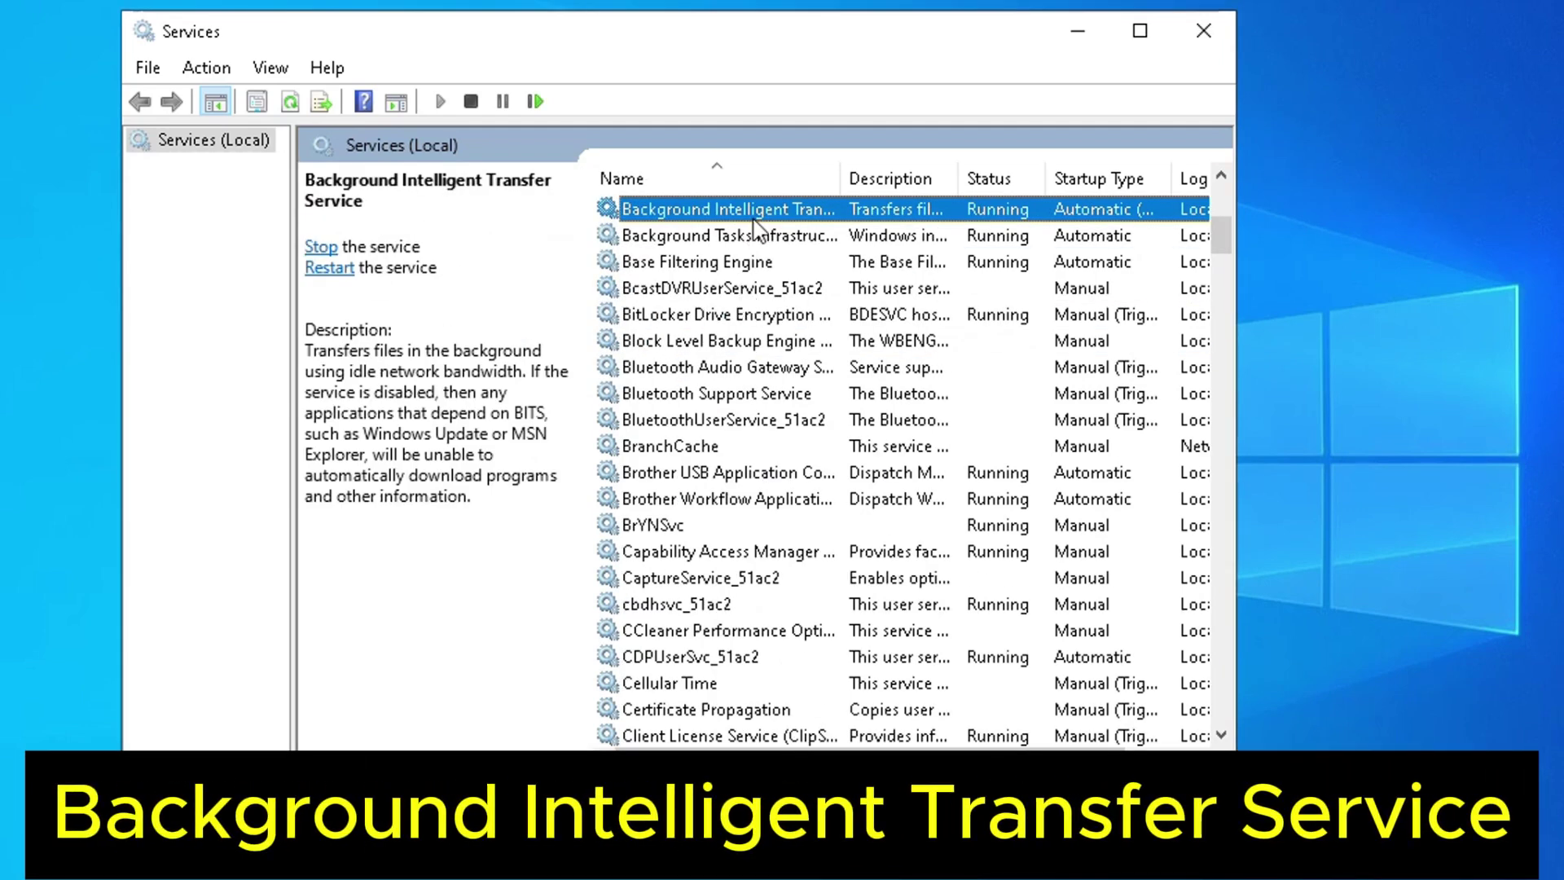
{"action": "right_click", "coordinate": [754, 214]}
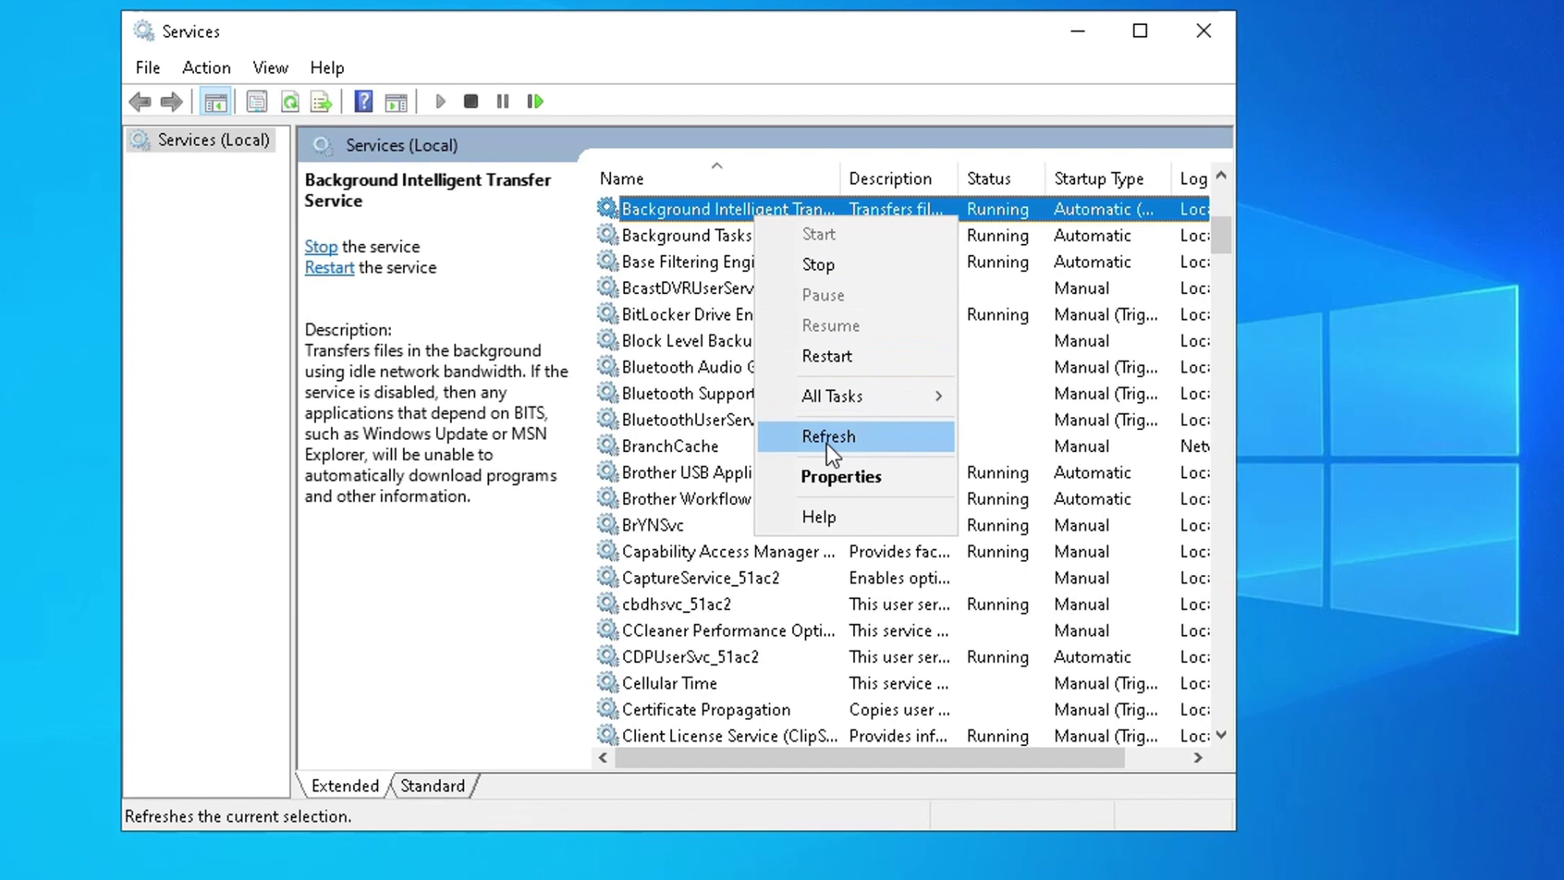
{"action": "left_click", "coordinate": [806, 476]}
{"action": "left_click", "coordinate": [754, 410]}
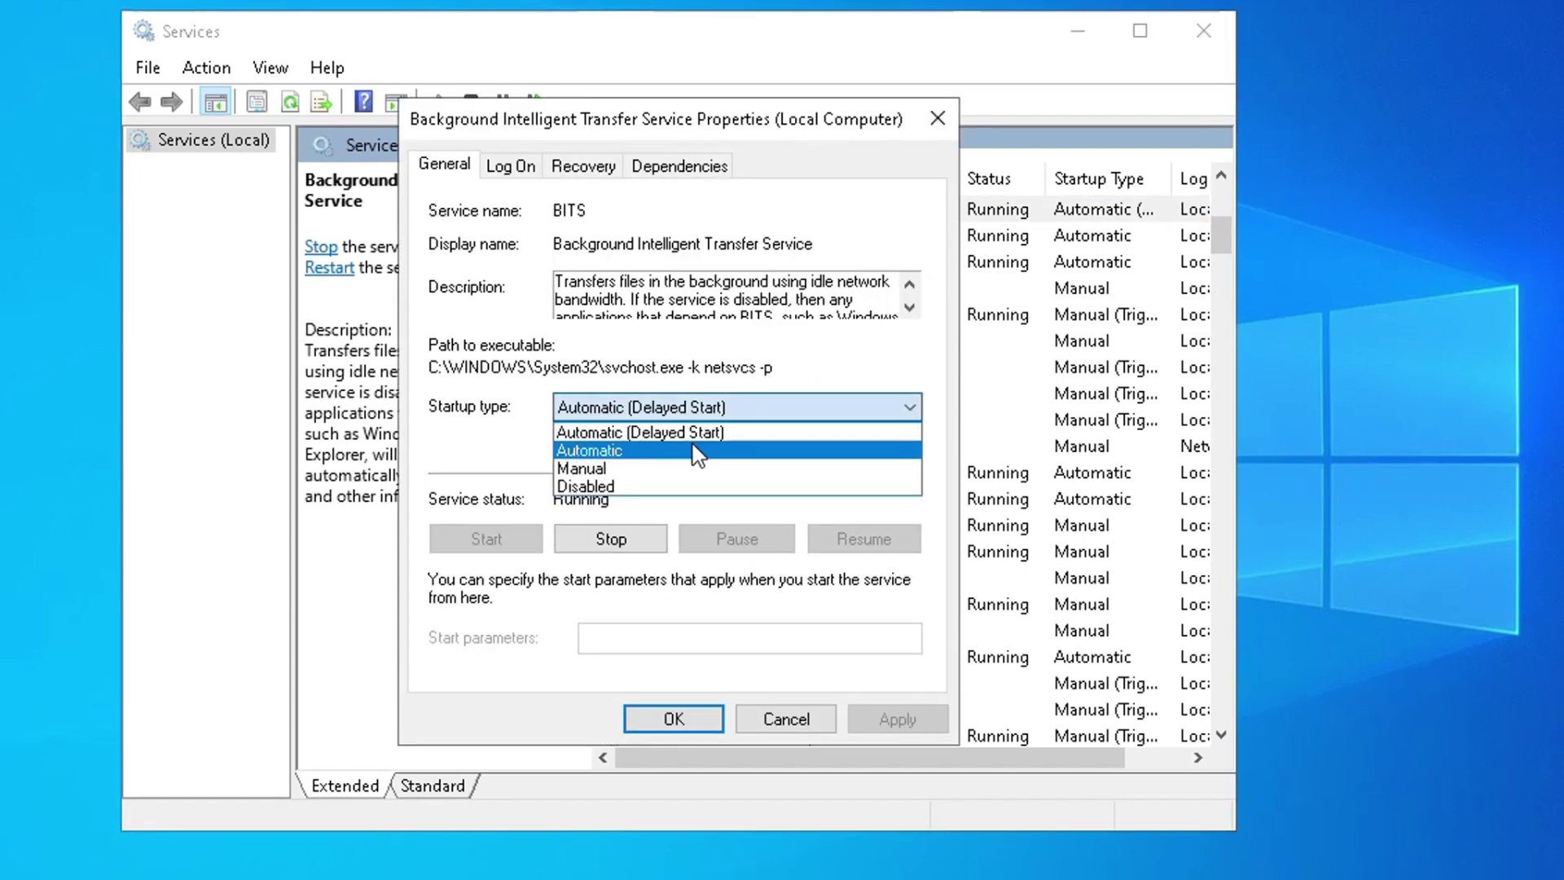
{"action": "left_click", "coordinate": [694, 452]}
{"action": "left_click", "coordinate": [892, 724]}
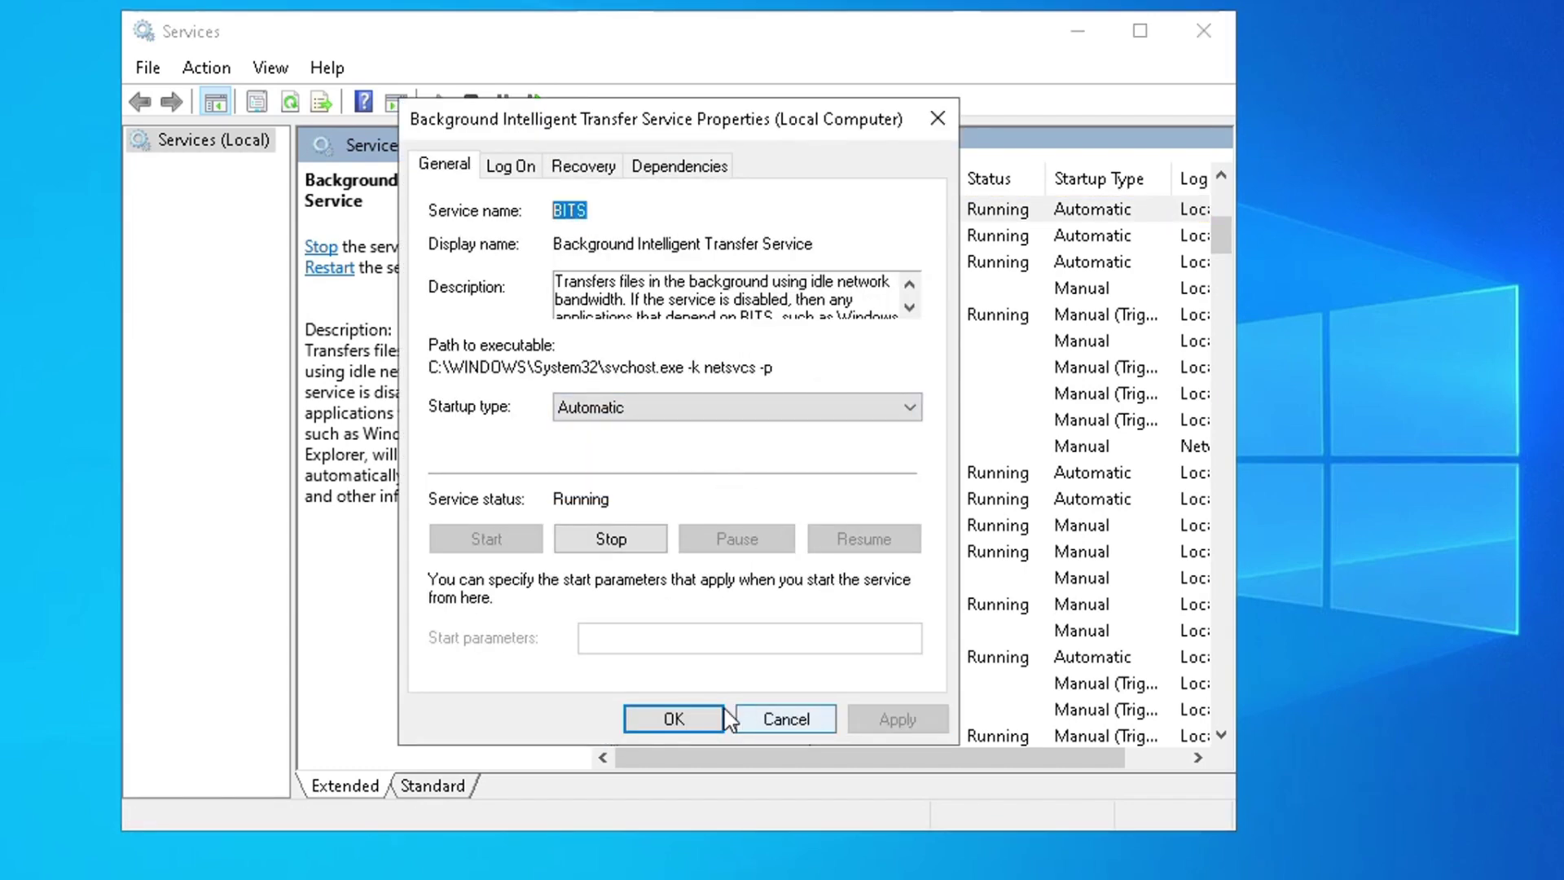
{"action": "left_click", "coordinate": [673, 721]}
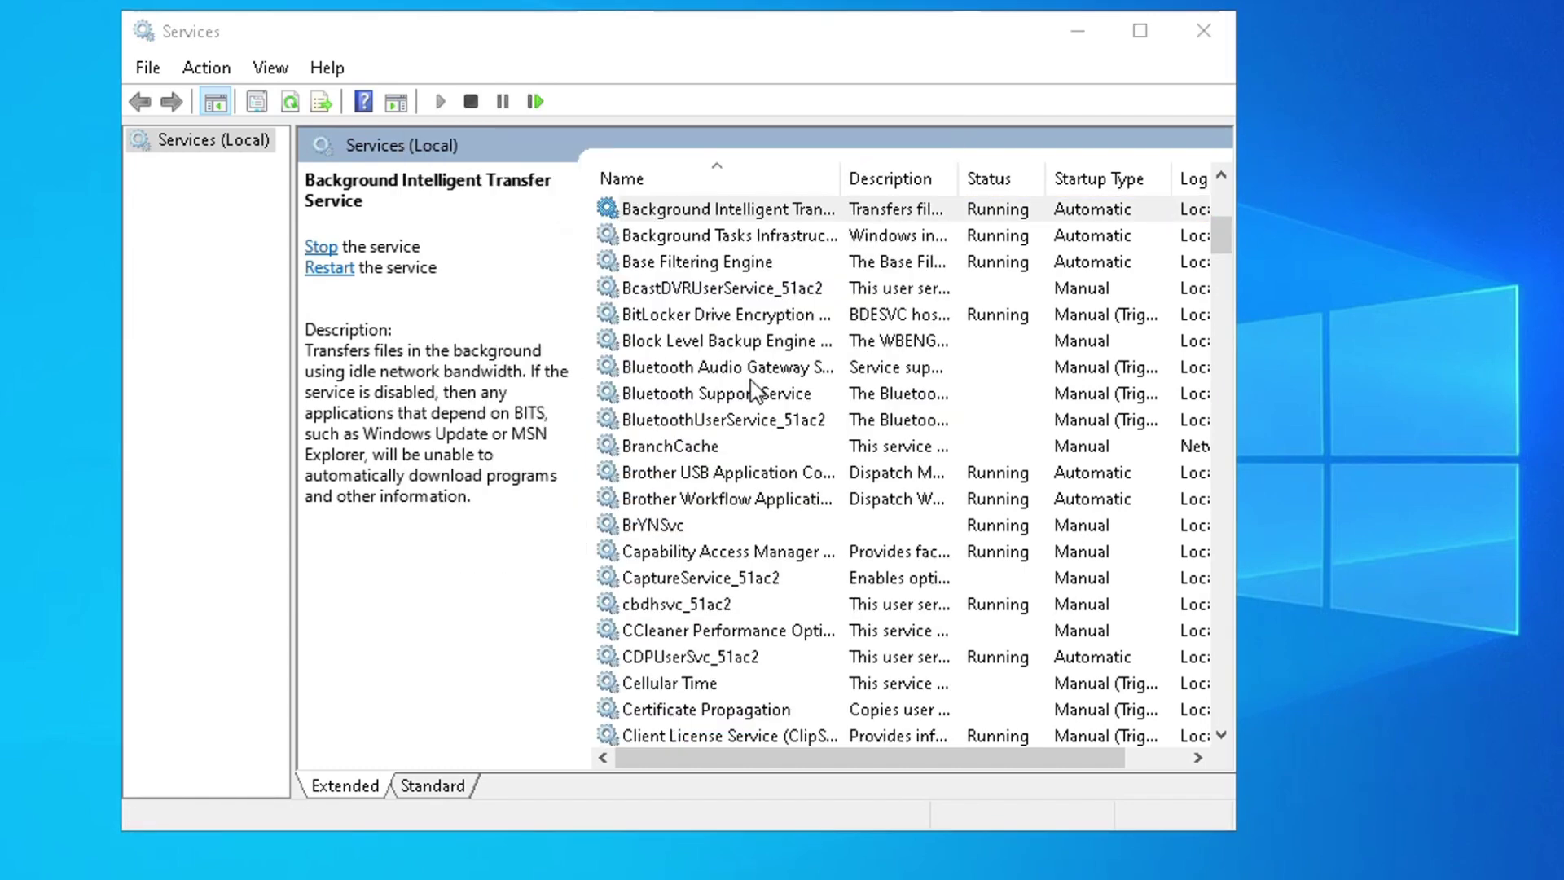
{"action": "right_click", "coordinate": [703, 218]}
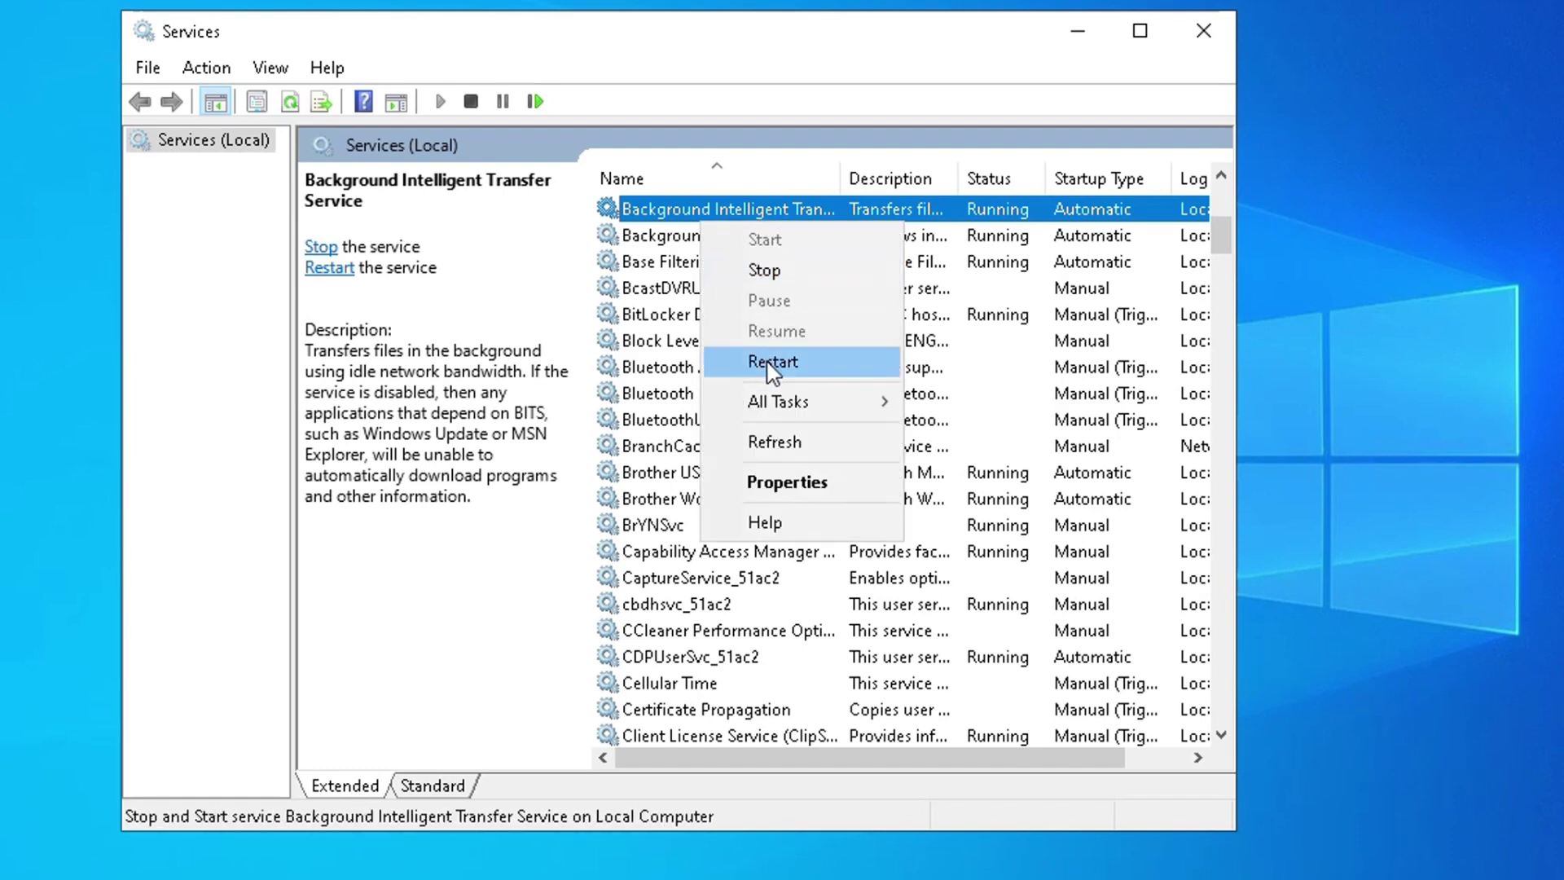
{"action": "left_click", "coordinate": [772, 362]}
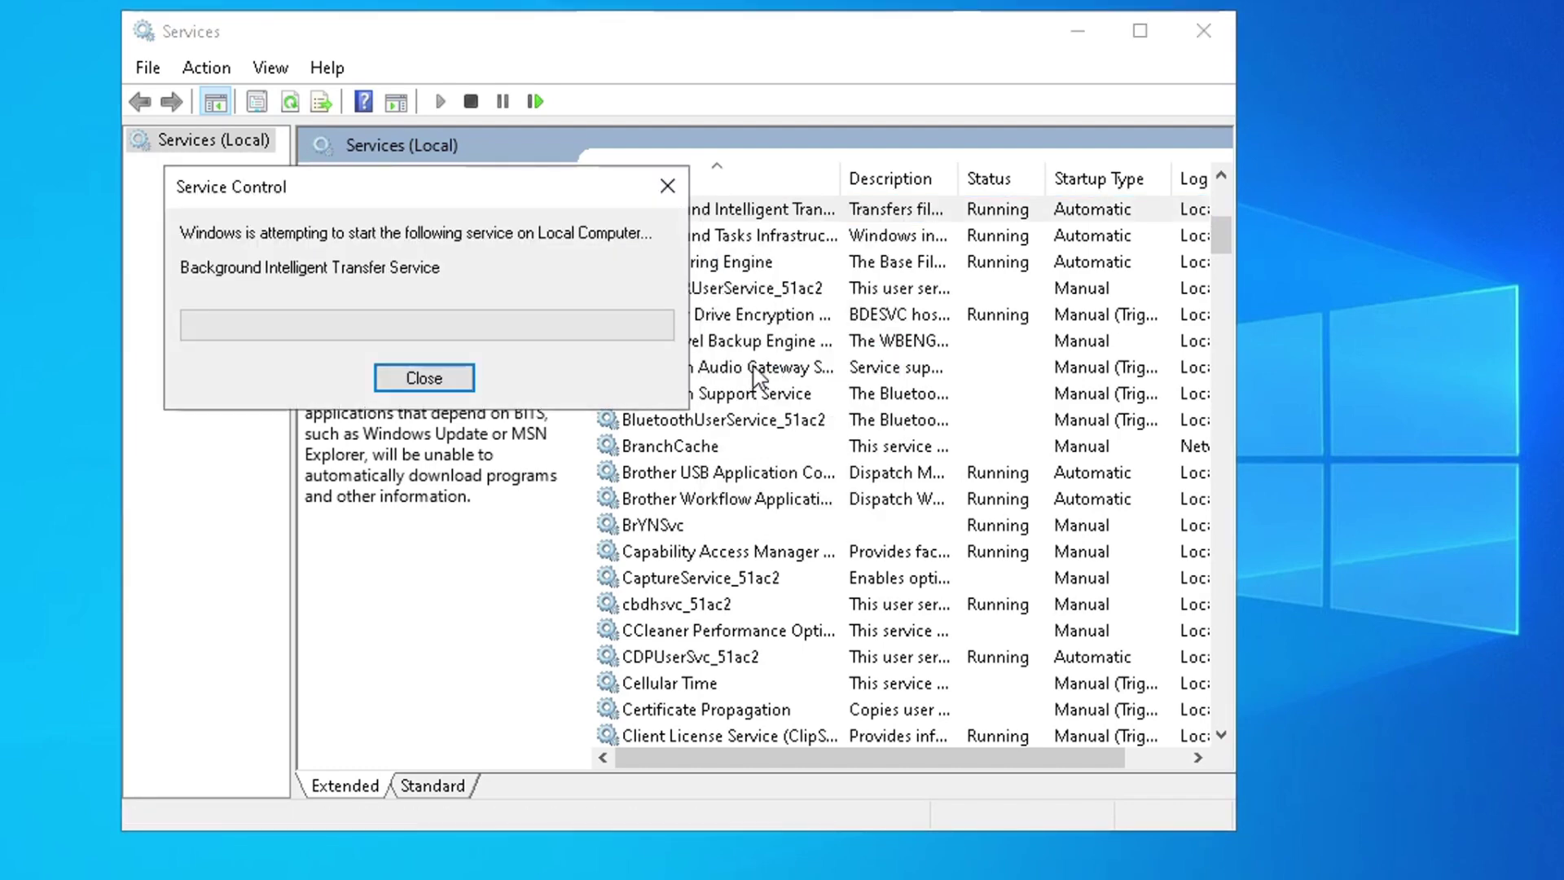
{"action": "left_click", "coordinate": [751, 370]}
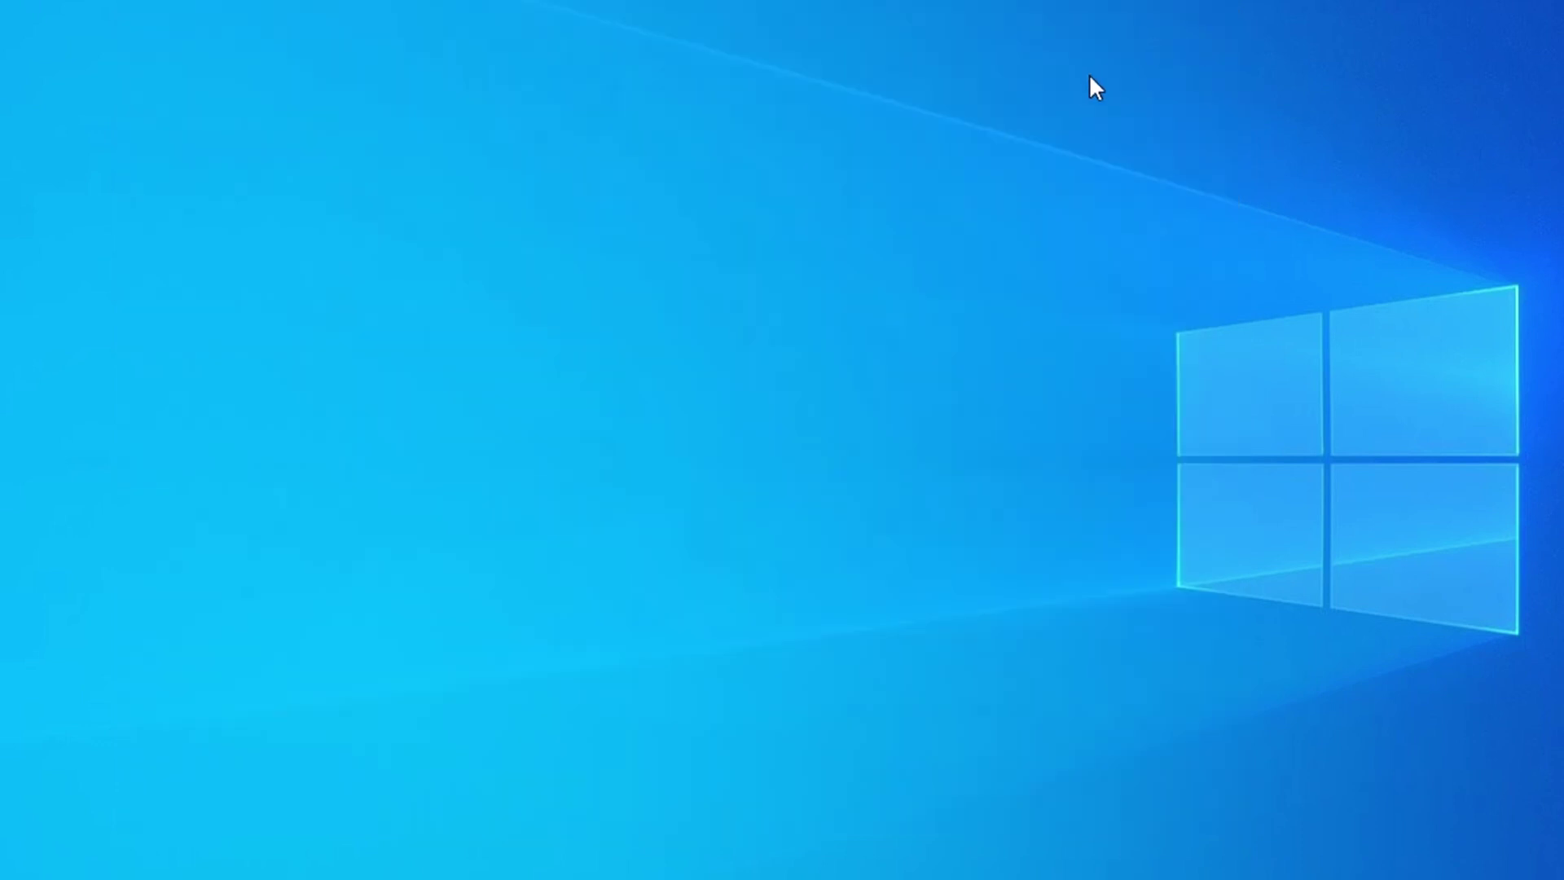
Browse in File Explorer to C:\Windows\SoftwareDistribution
{"action": "key", "text": "super+r"}
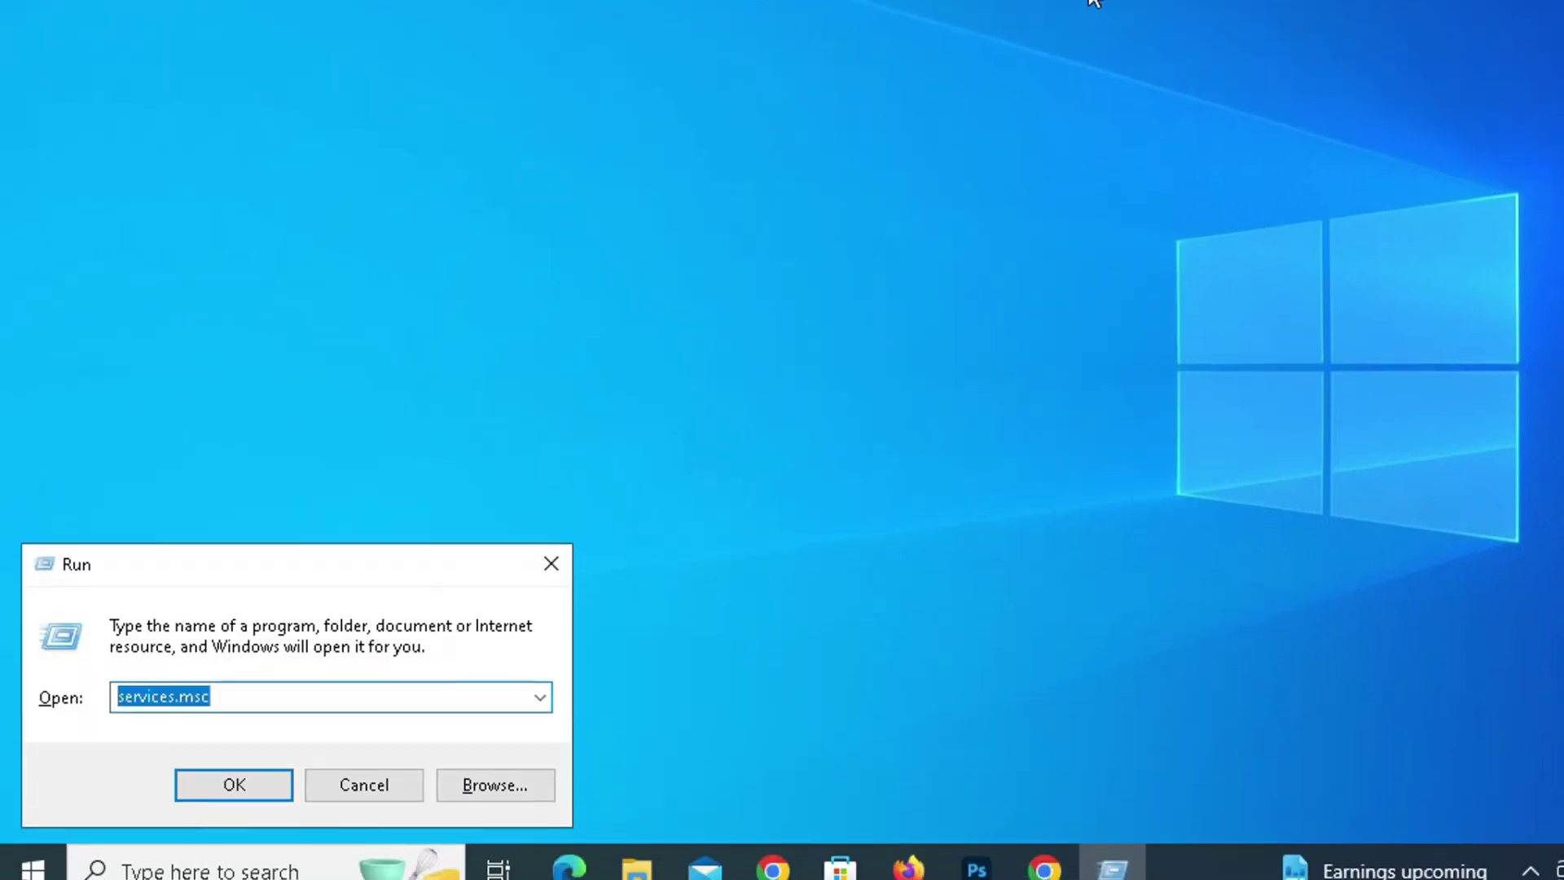
{"action": "left_click", "coordinate": [416, 764]}
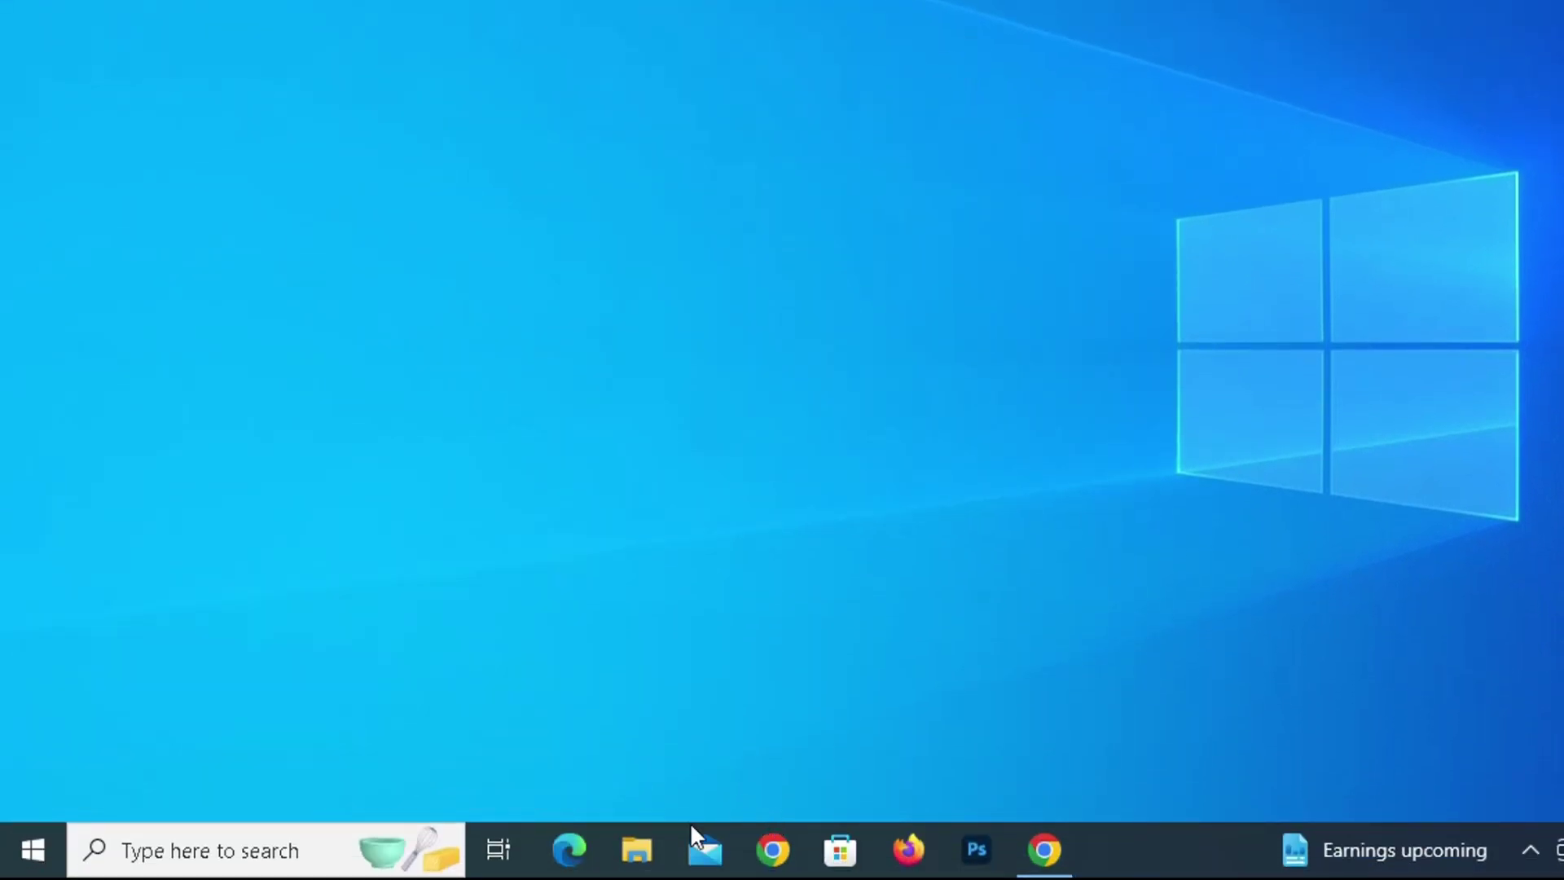
{"action": "left_click", "coordinate": [637, 853]}
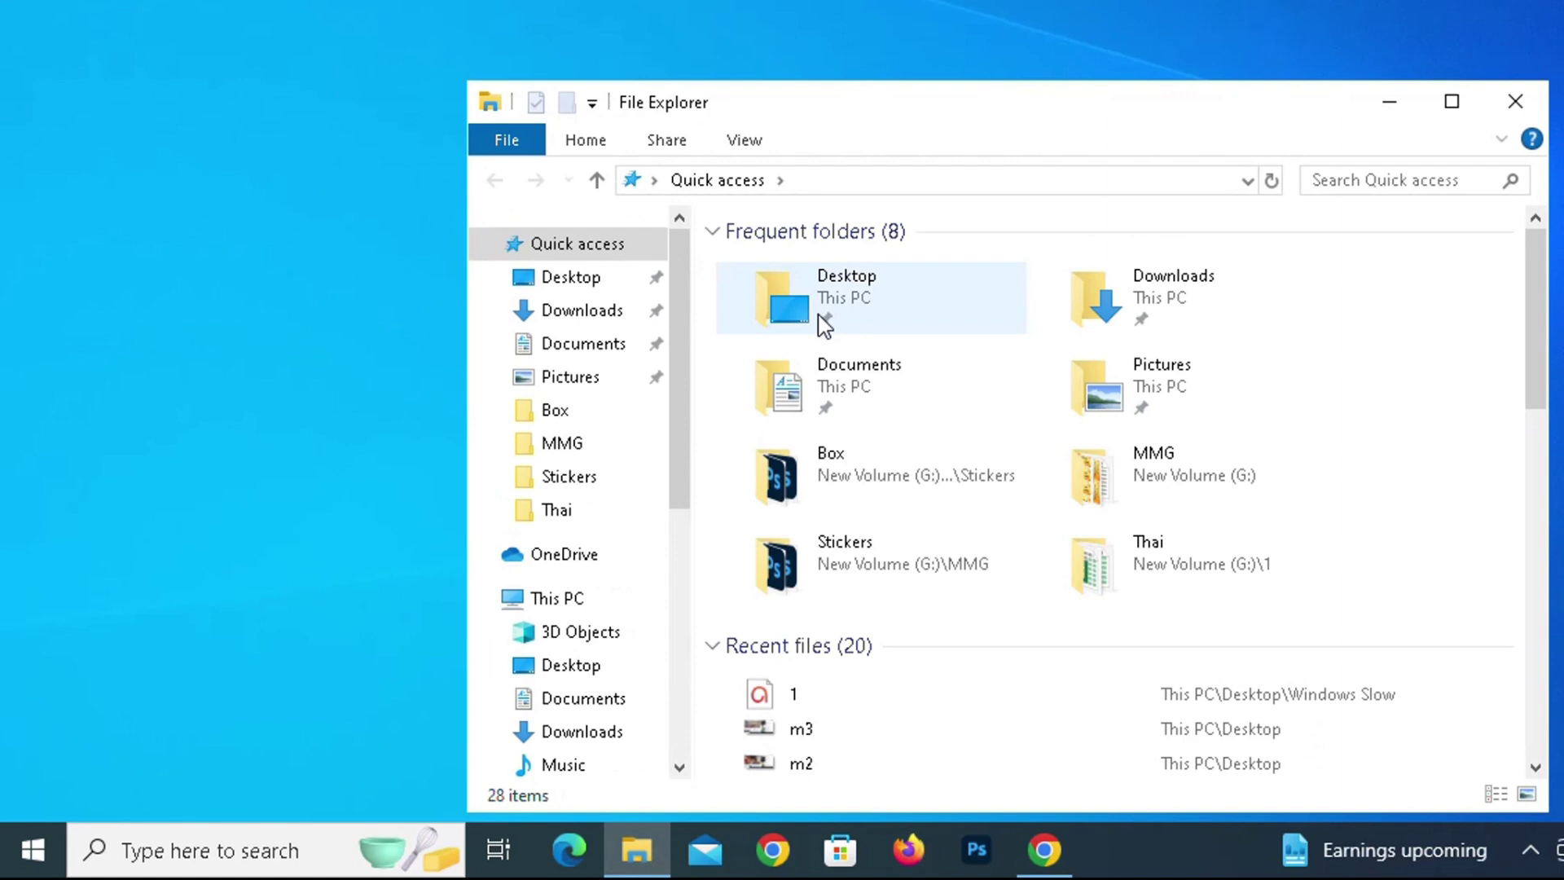
{"action": "left_click", "coordinate": [562, 599]}
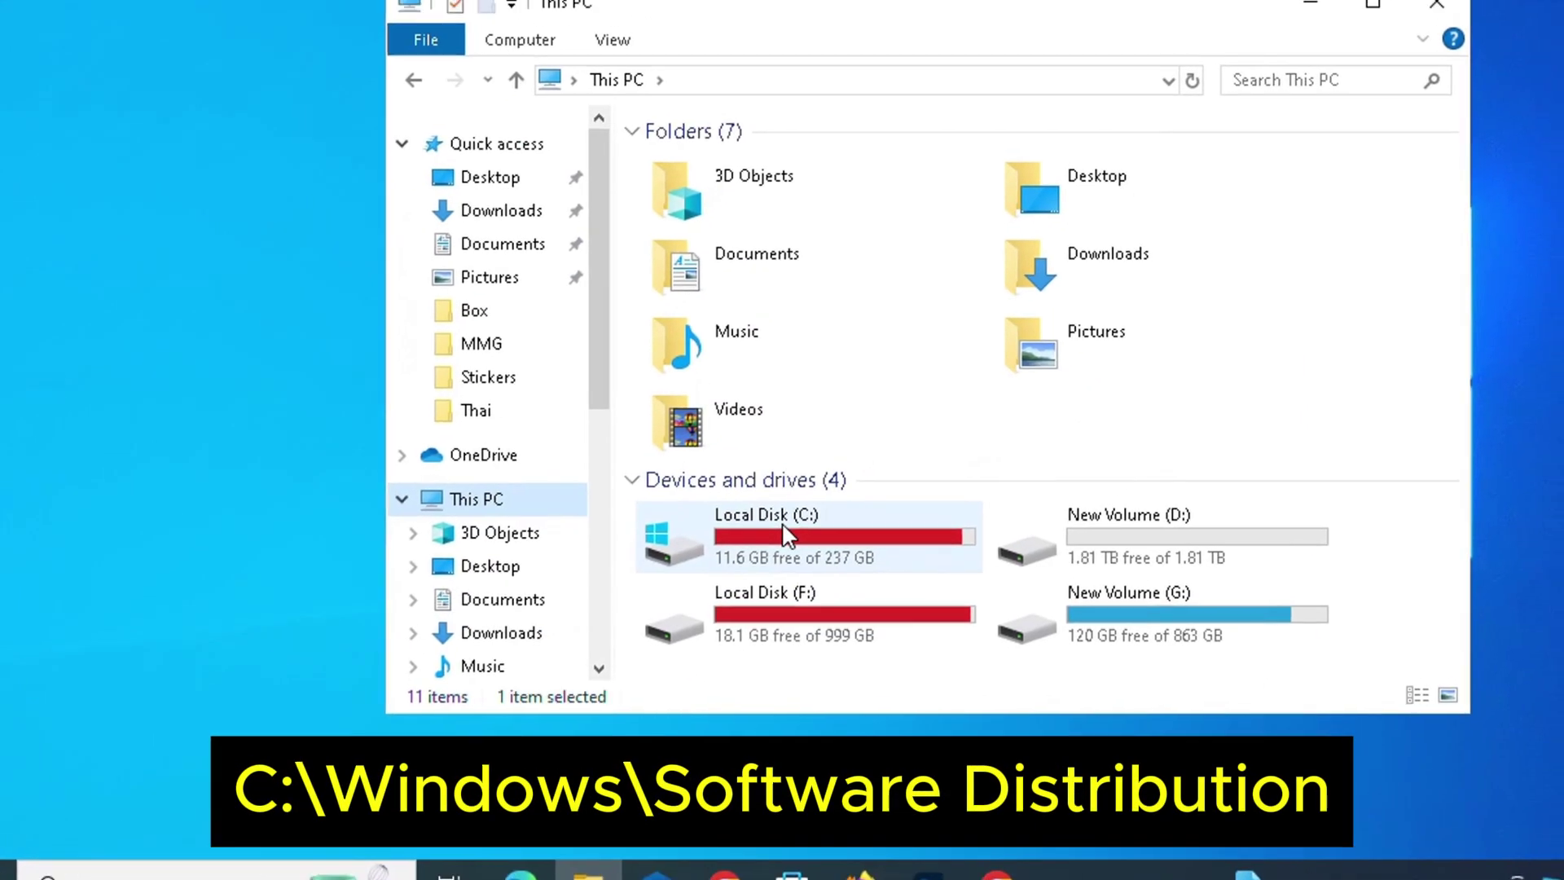
{"action": "double_click", "coordinate": [851, 620]}
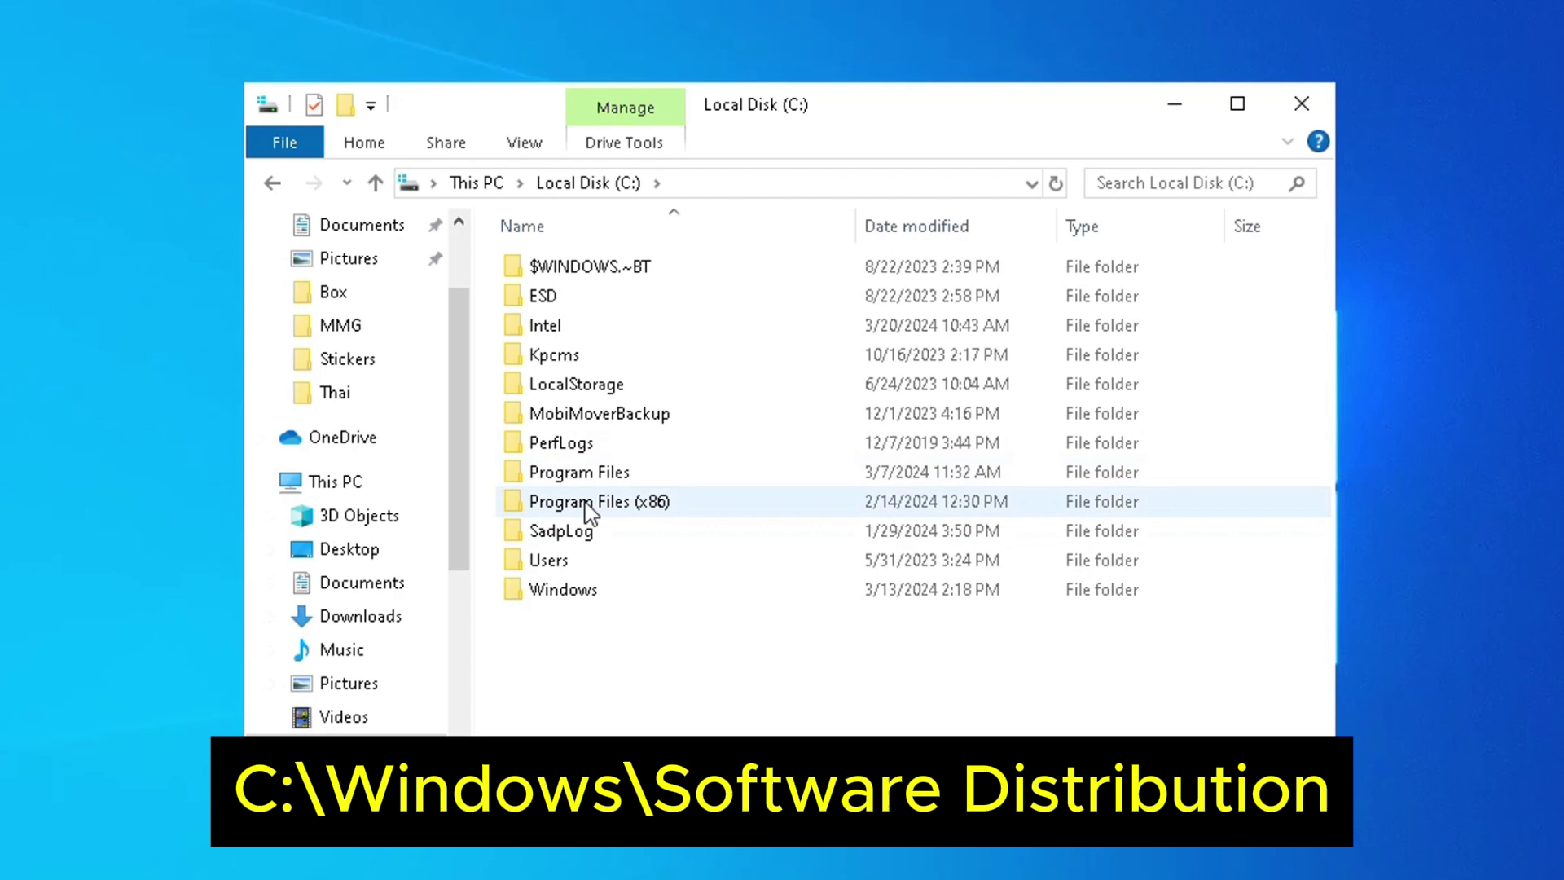
{"action": "double_click", "coordinate": [584, 590]}
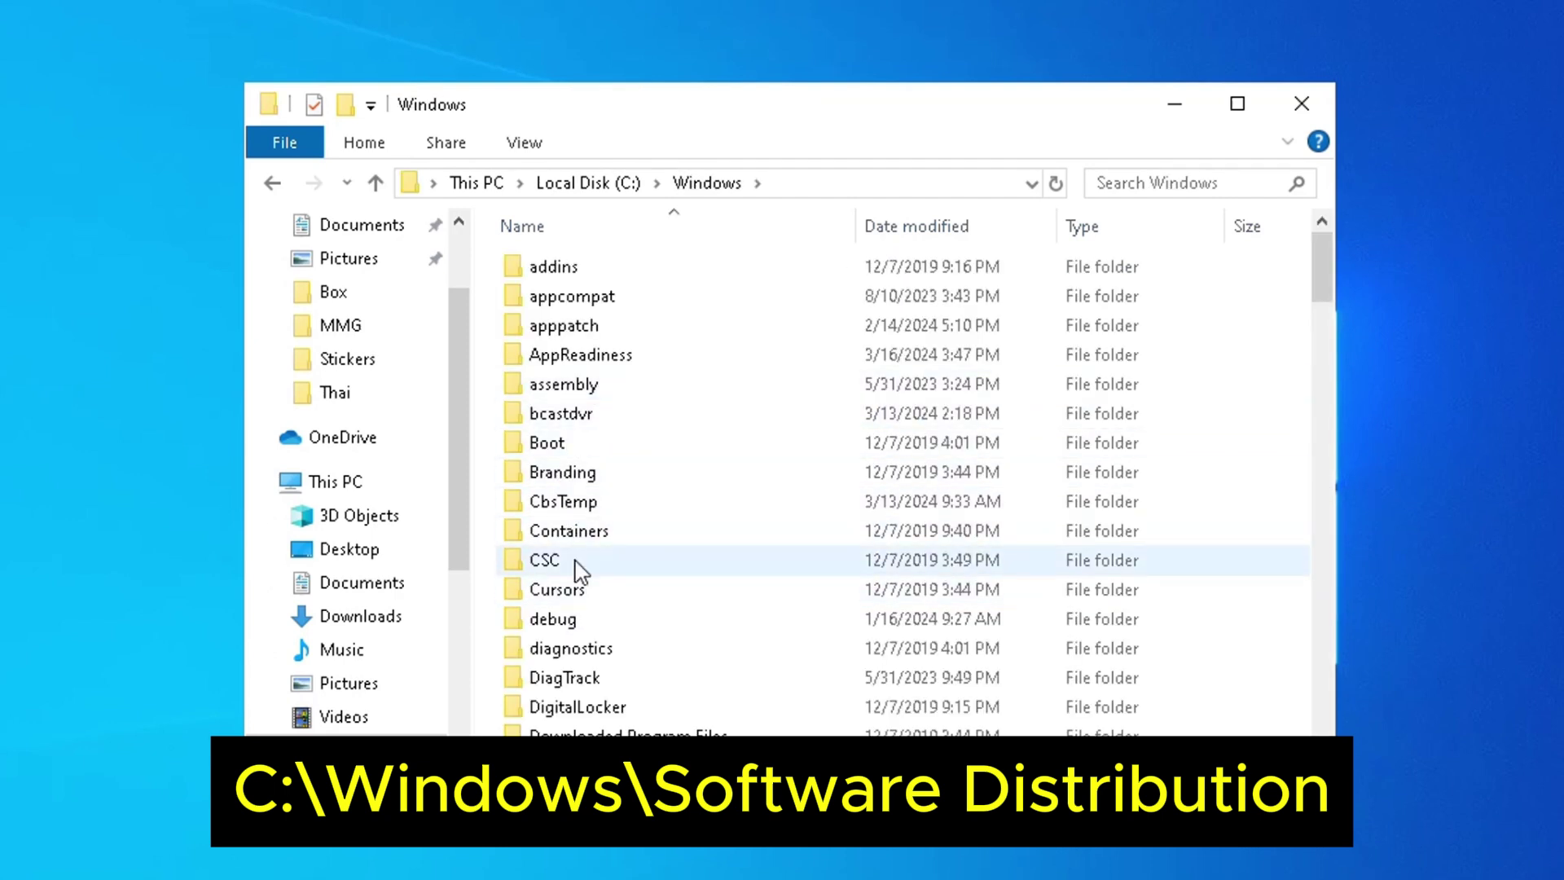
{"action": "key", "text": "s"}
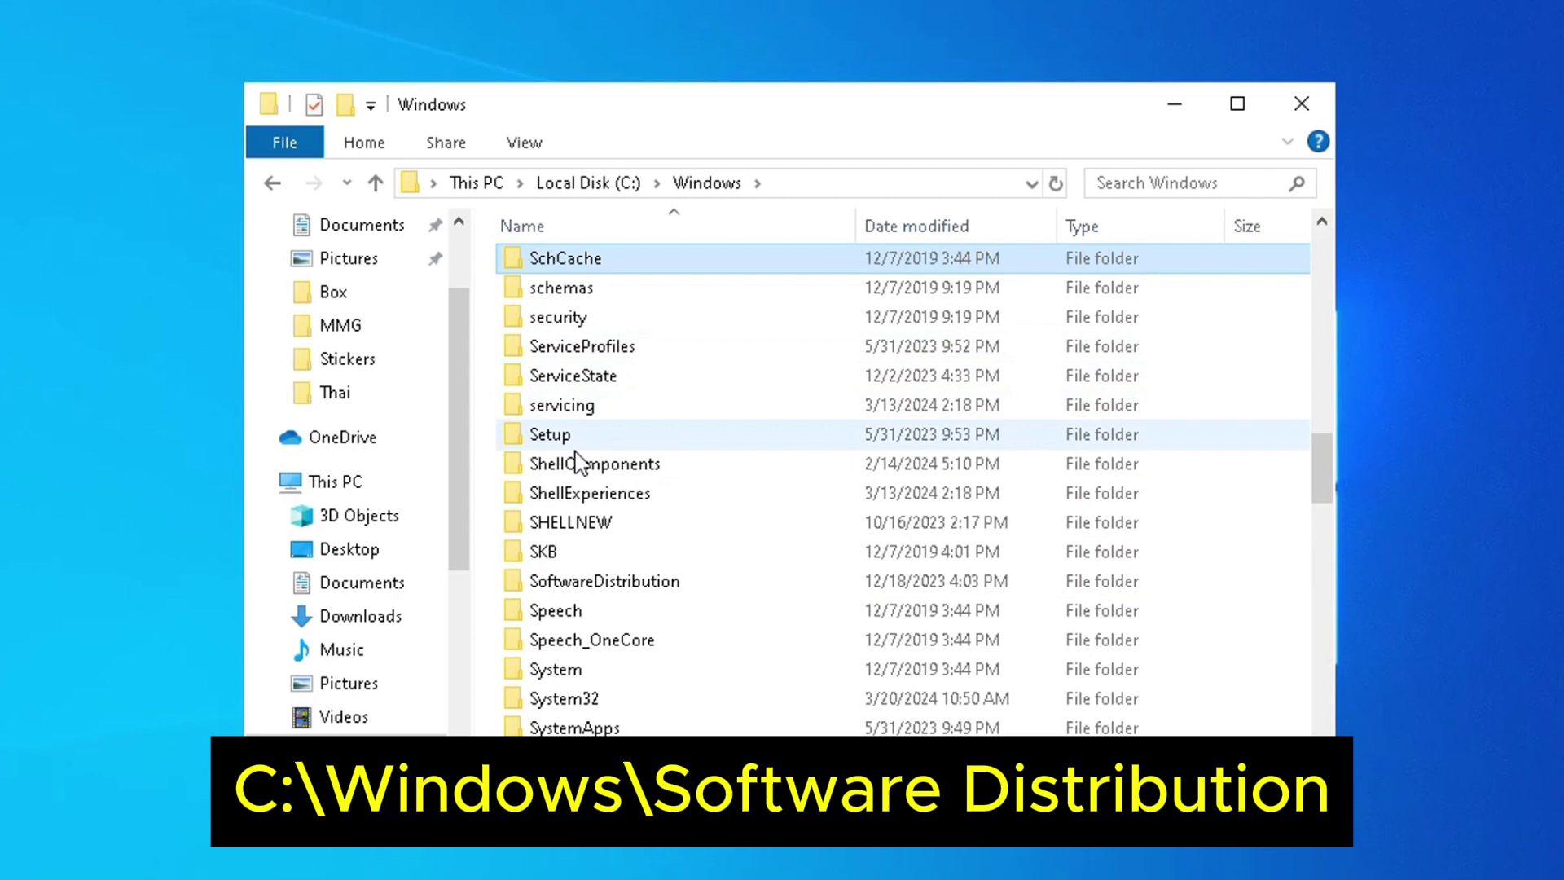
{"action": "double_click", "coordinate": [617, 583]}
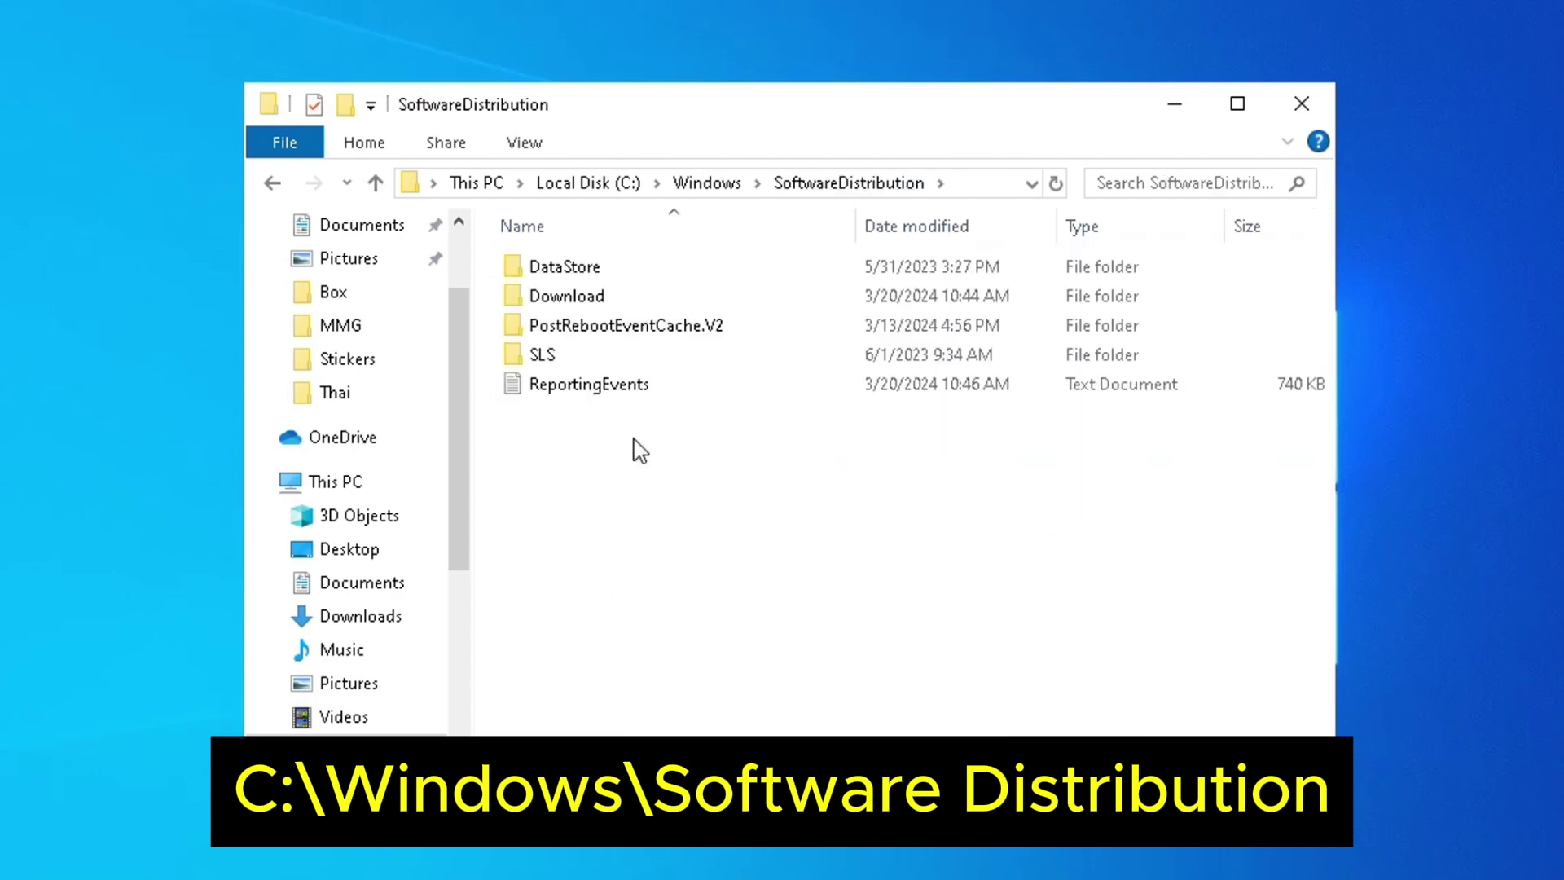
Permanently delete all five items, skipping in-use files for all, then close Explorer
{"action": "left_click_drag", "start_coordinate": [778, 507], "coordinate": [502, 264]}
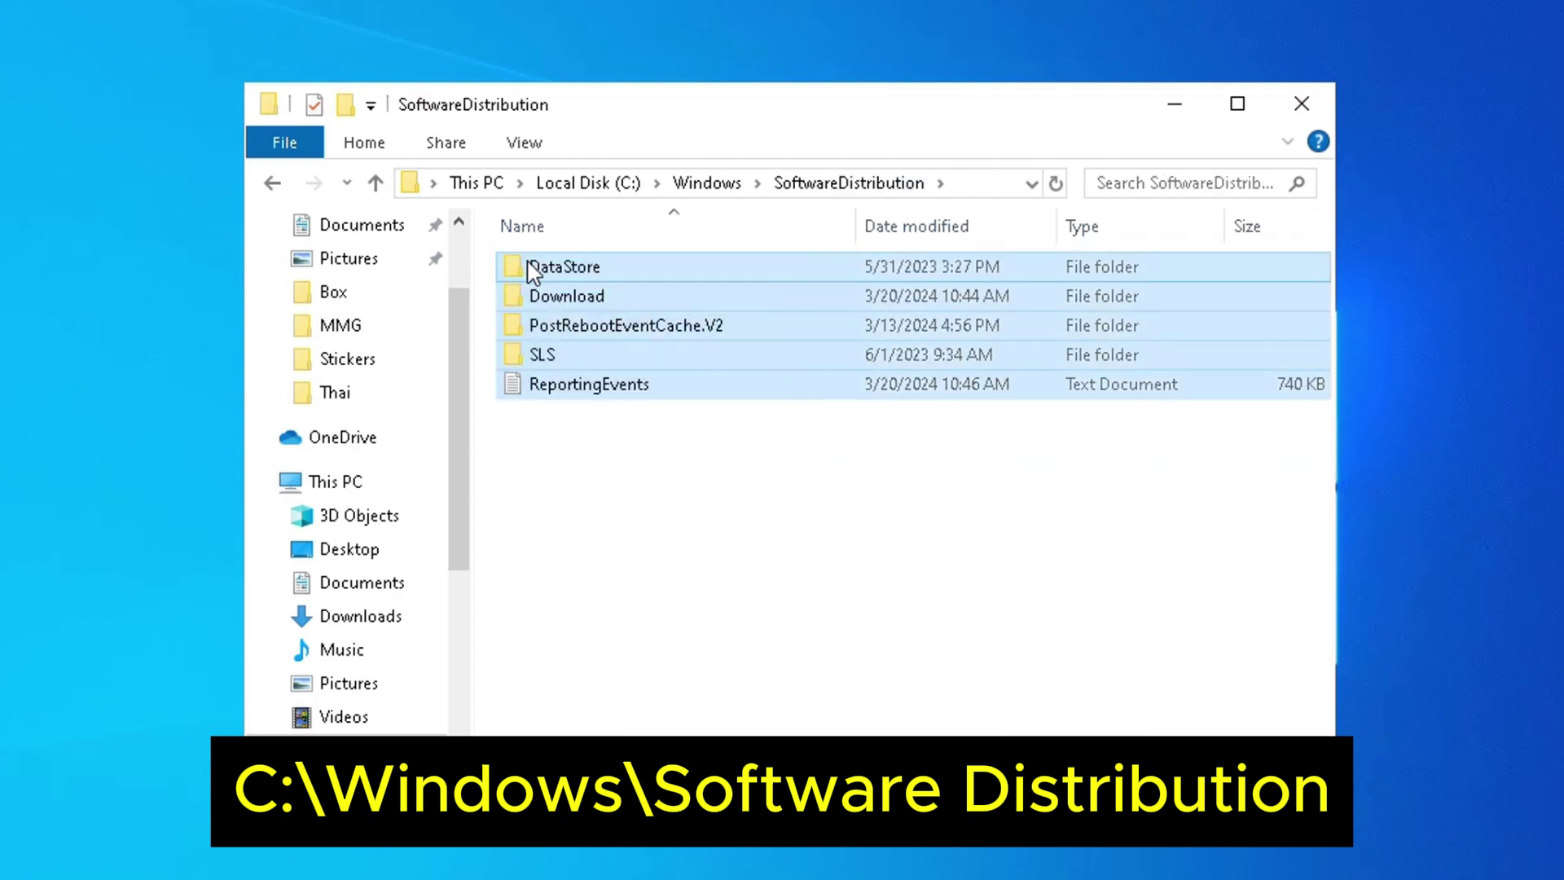
{"action": "key", "text": "shift+Delete"}
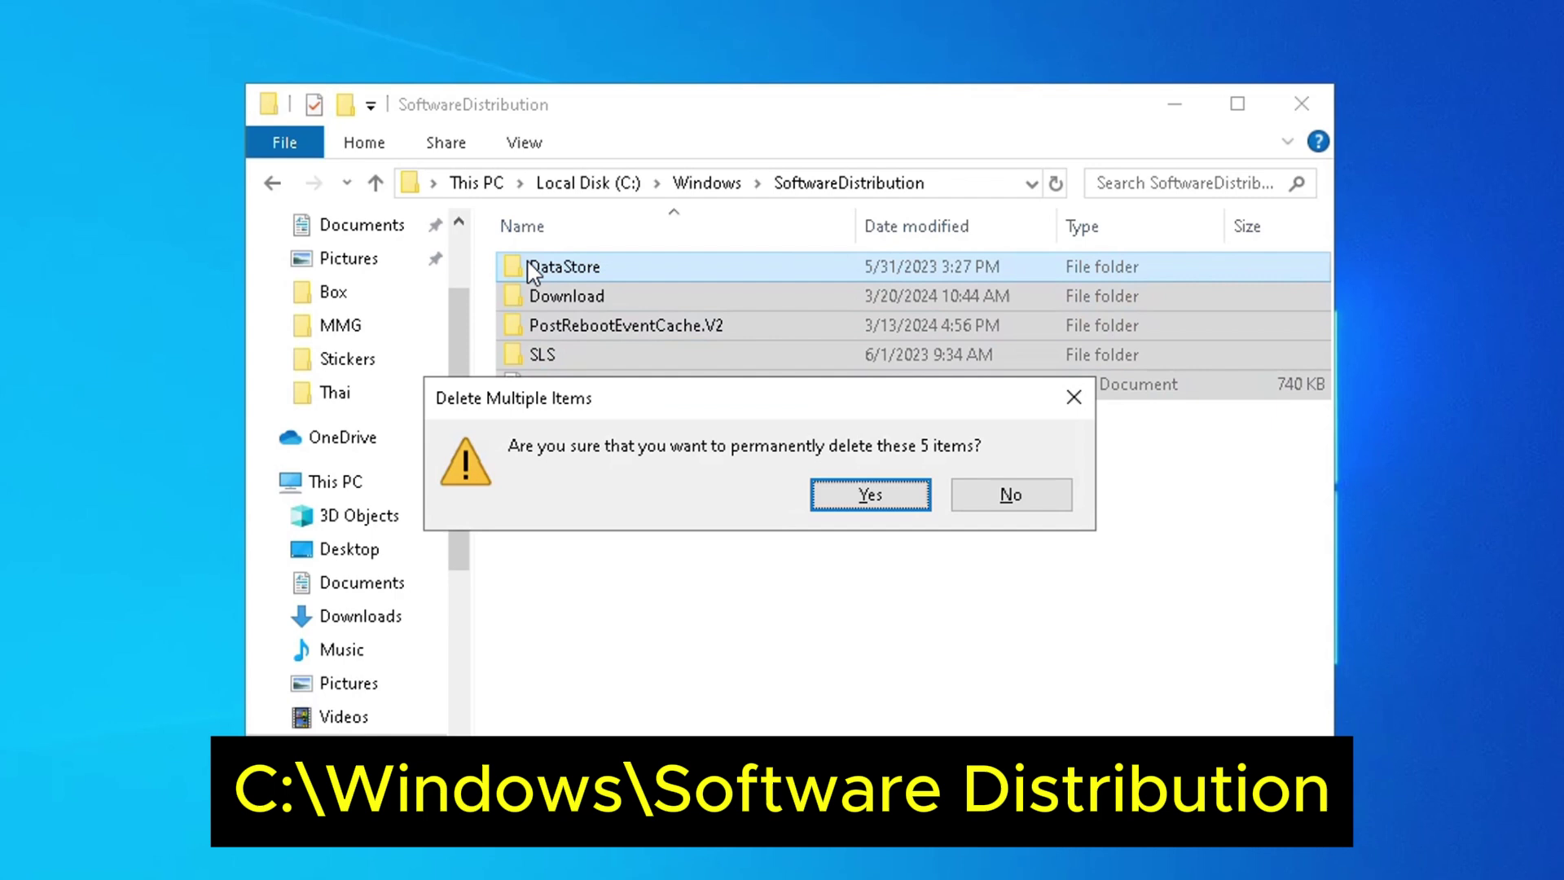
{"action": "key", "text": "Return"}
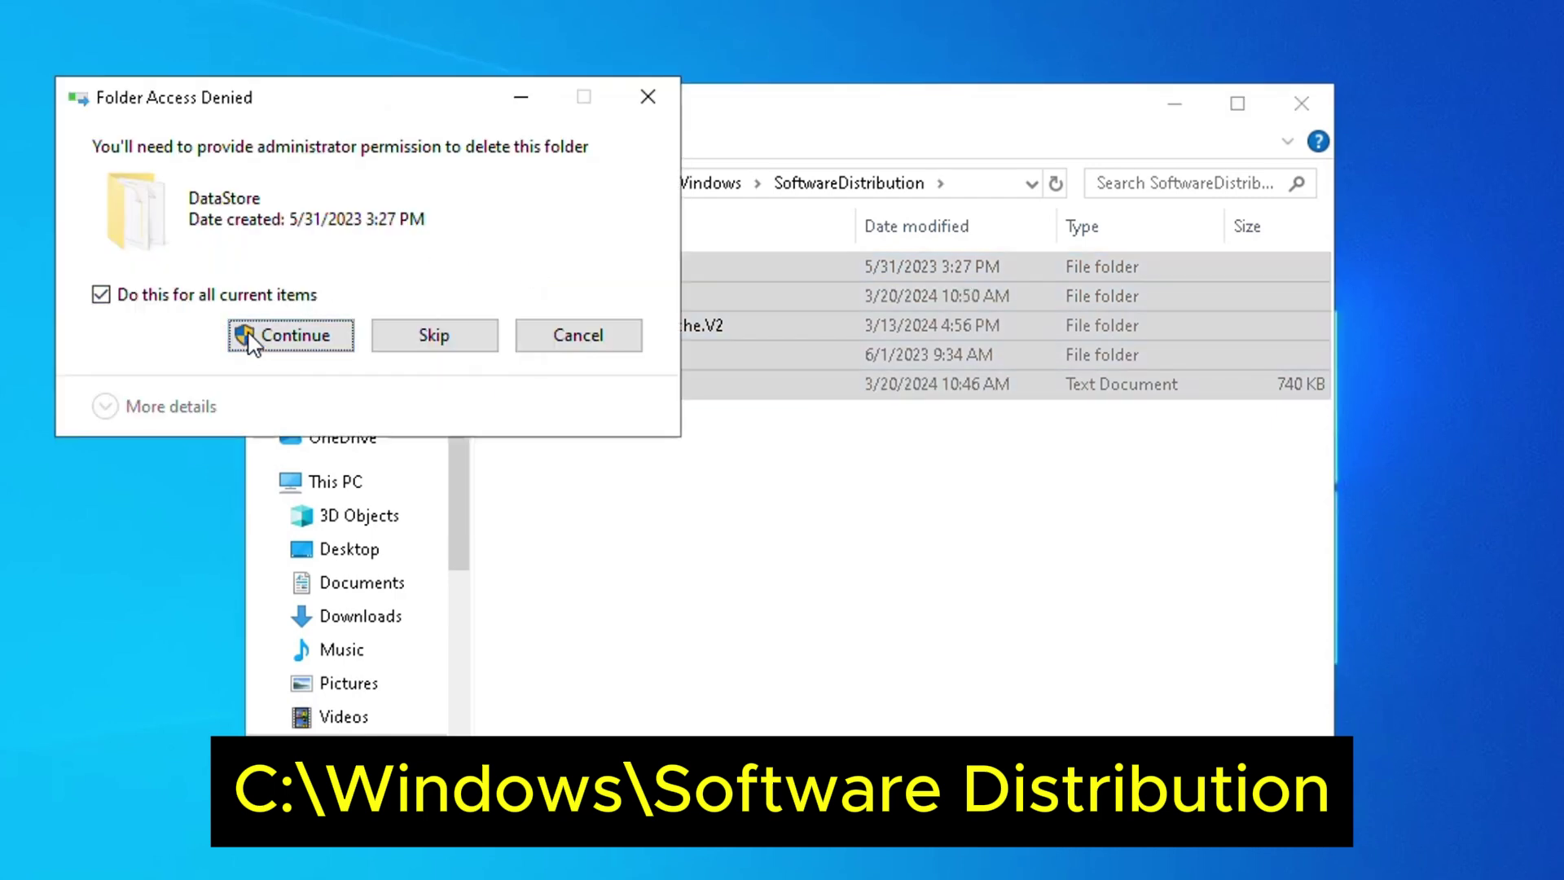
{"action": "left_click", "coordinate": [250, 339]}
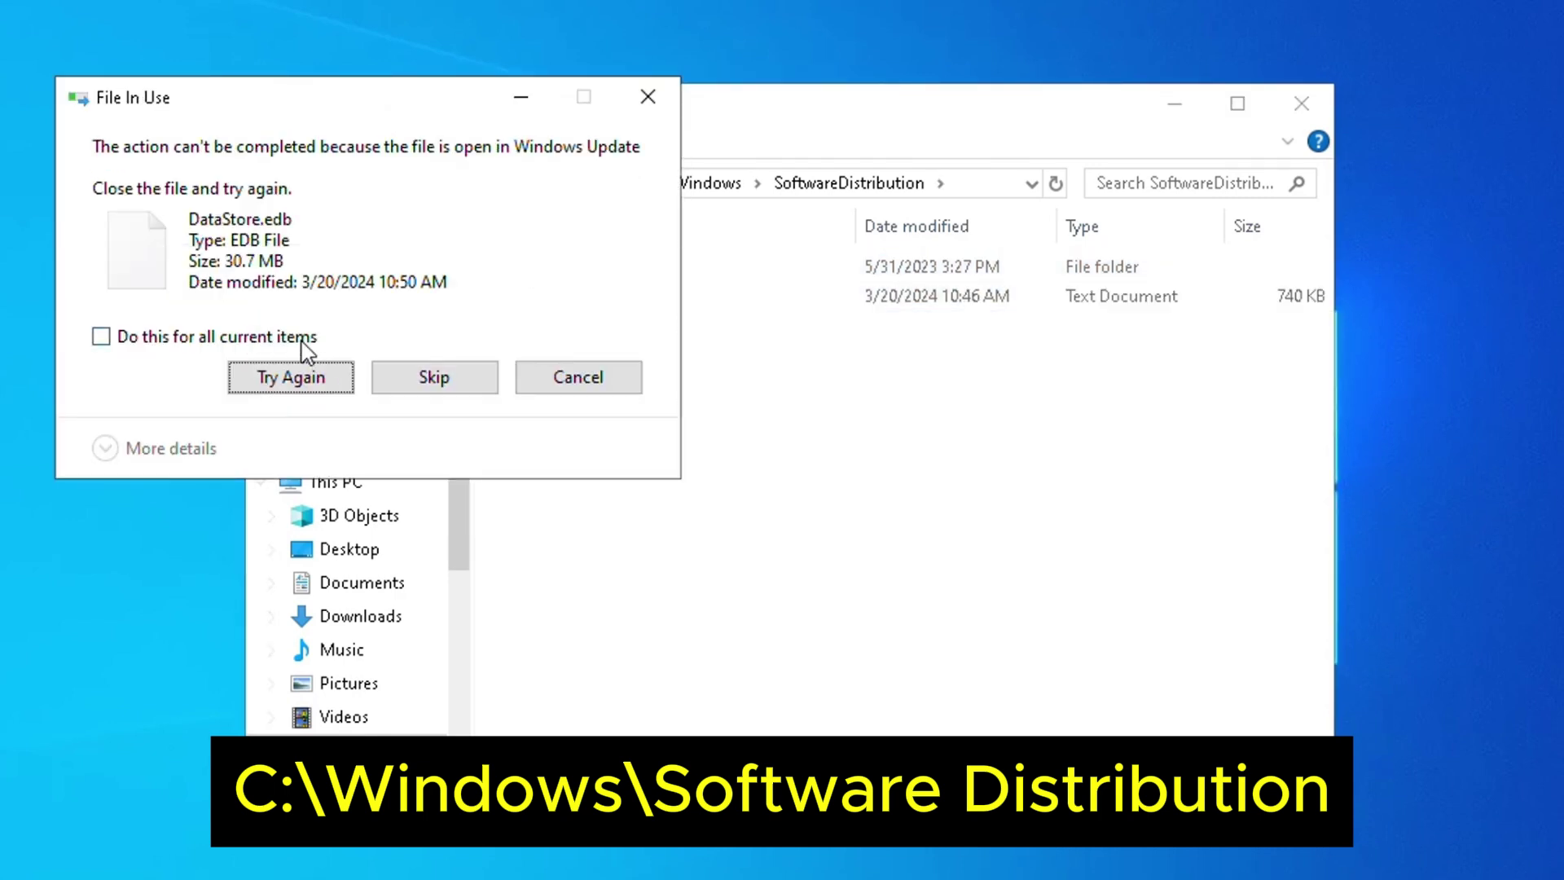
{"action": "left_click", "coordinate": [301, 341]}
{"action": "left_click", "coordinate": [409, 385]}
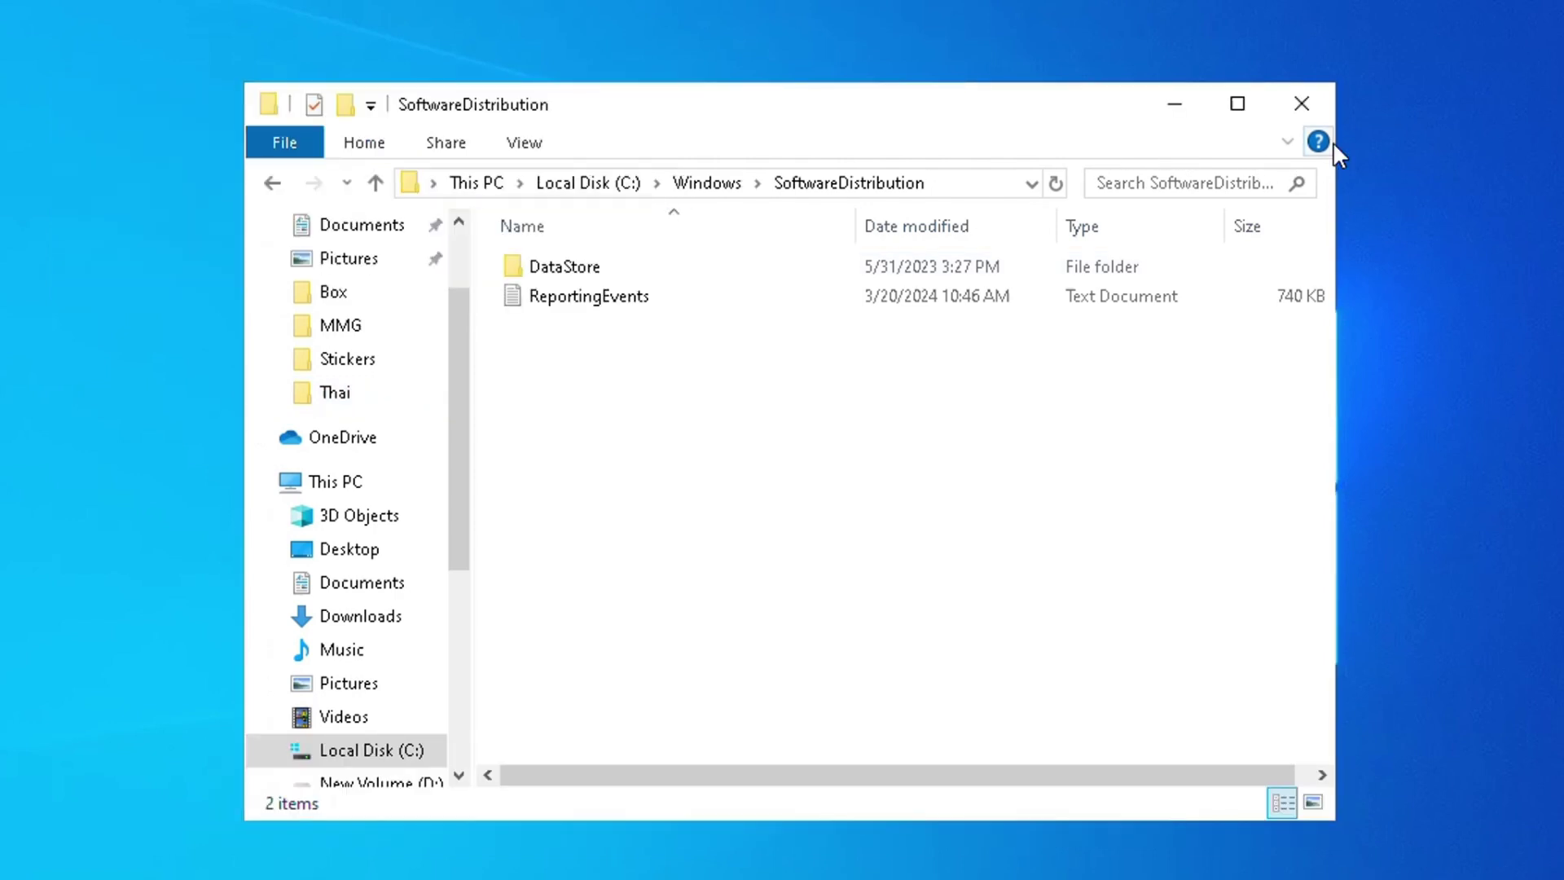
{"action": "left_click", "coordinate": [1302, 104]}
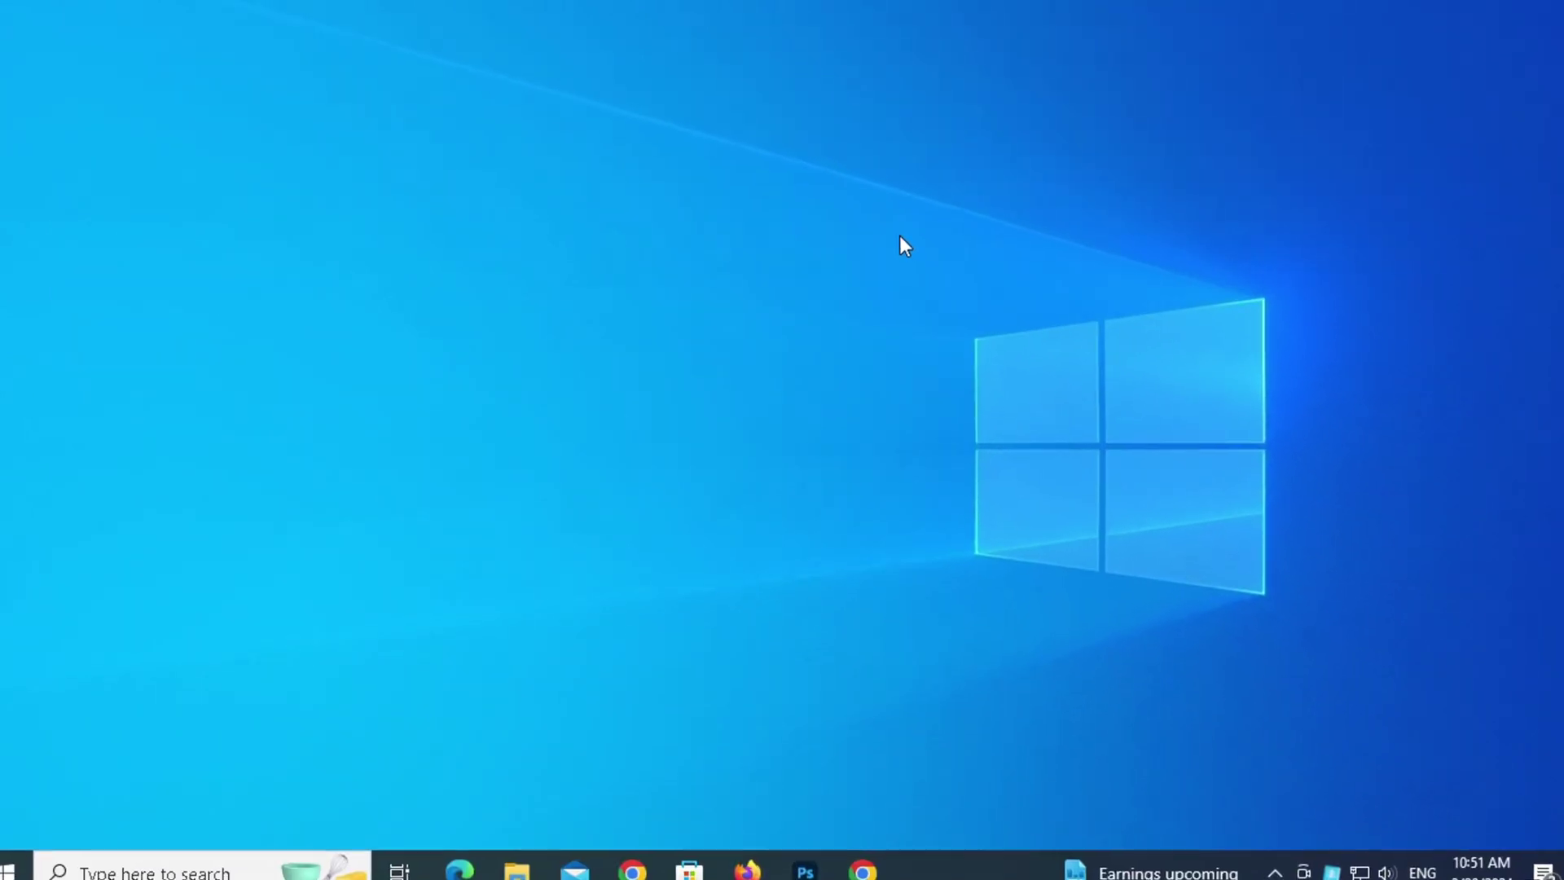
Open Settings and go to Update & Security > Troubleshoot > Additional troubleshooters
{"action": "key", "text": "super"}
{"action": "type", "text": "se"}
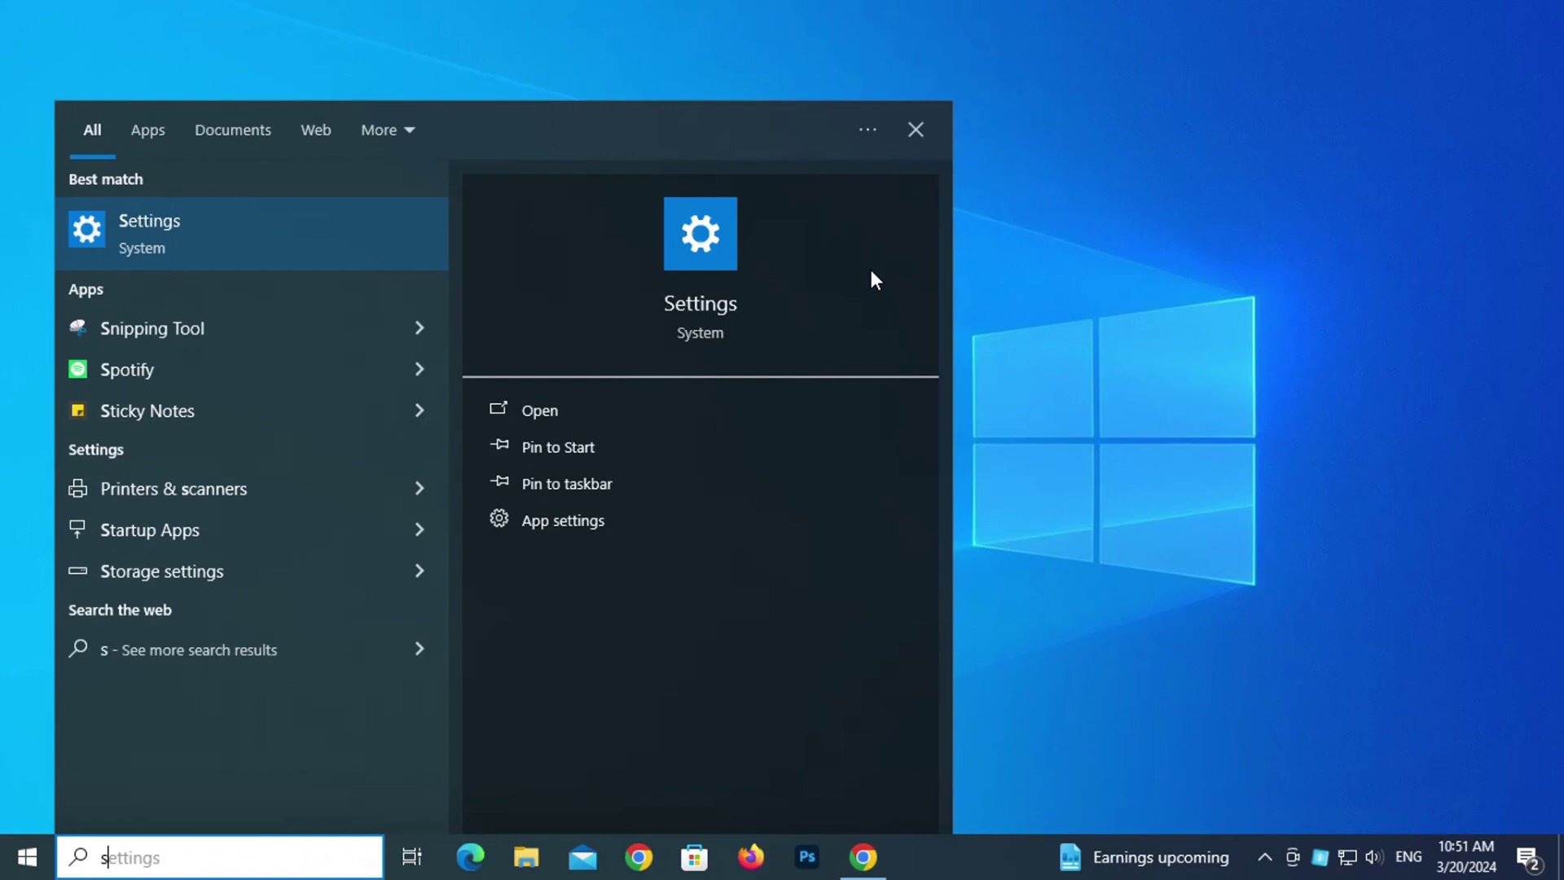
{"action": "left_click", "coordinate": [247, 253]}
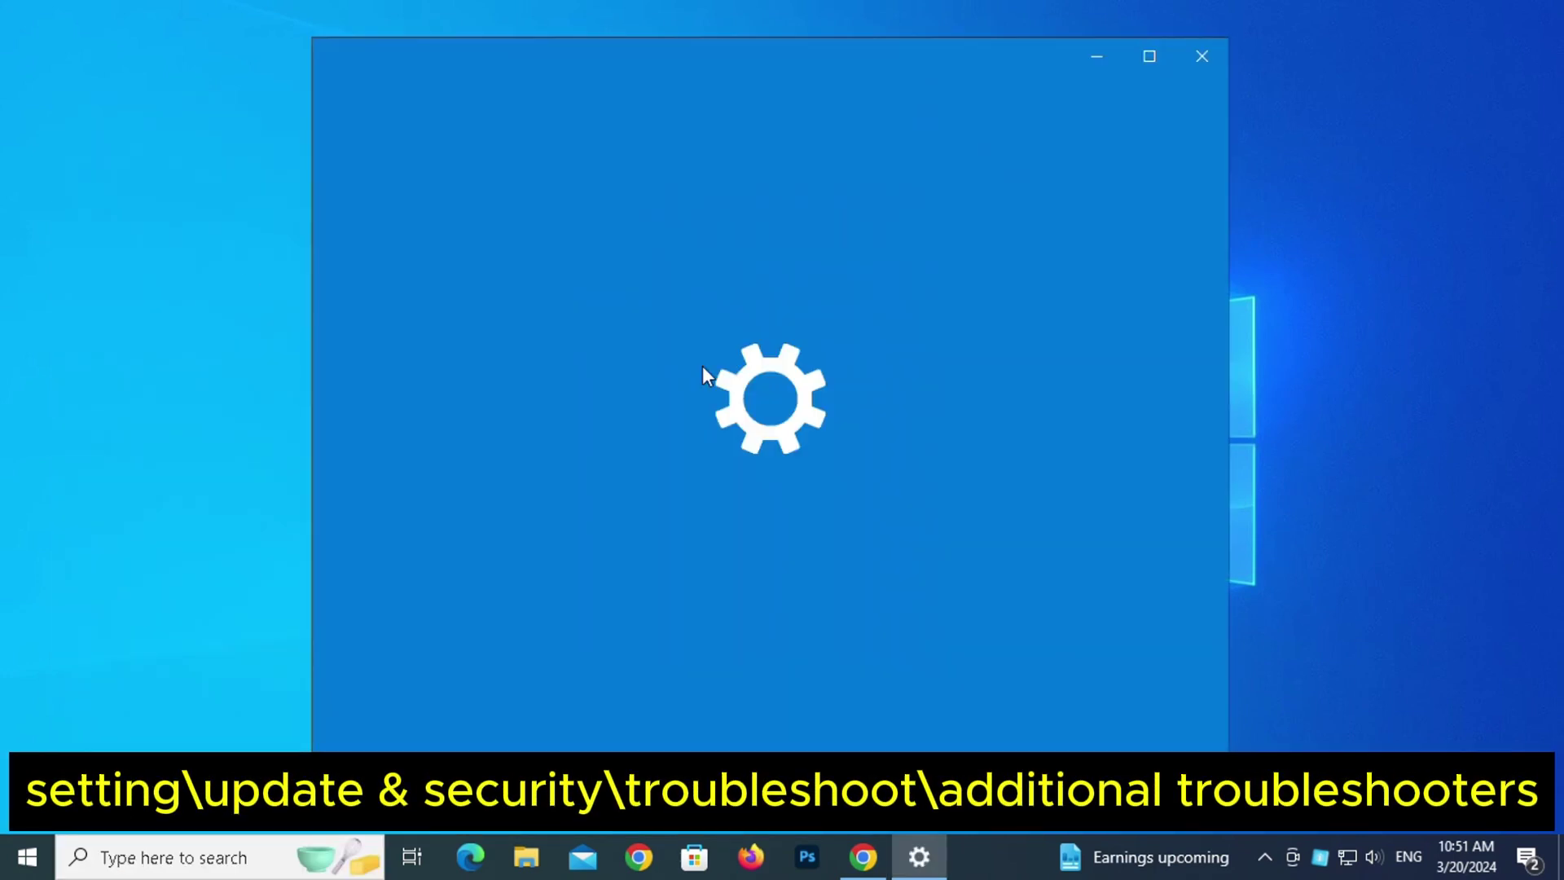
{"action": "scroll", "coordinate": [911, 394], "scroll_direction": "down", "scroll_amount": 5}
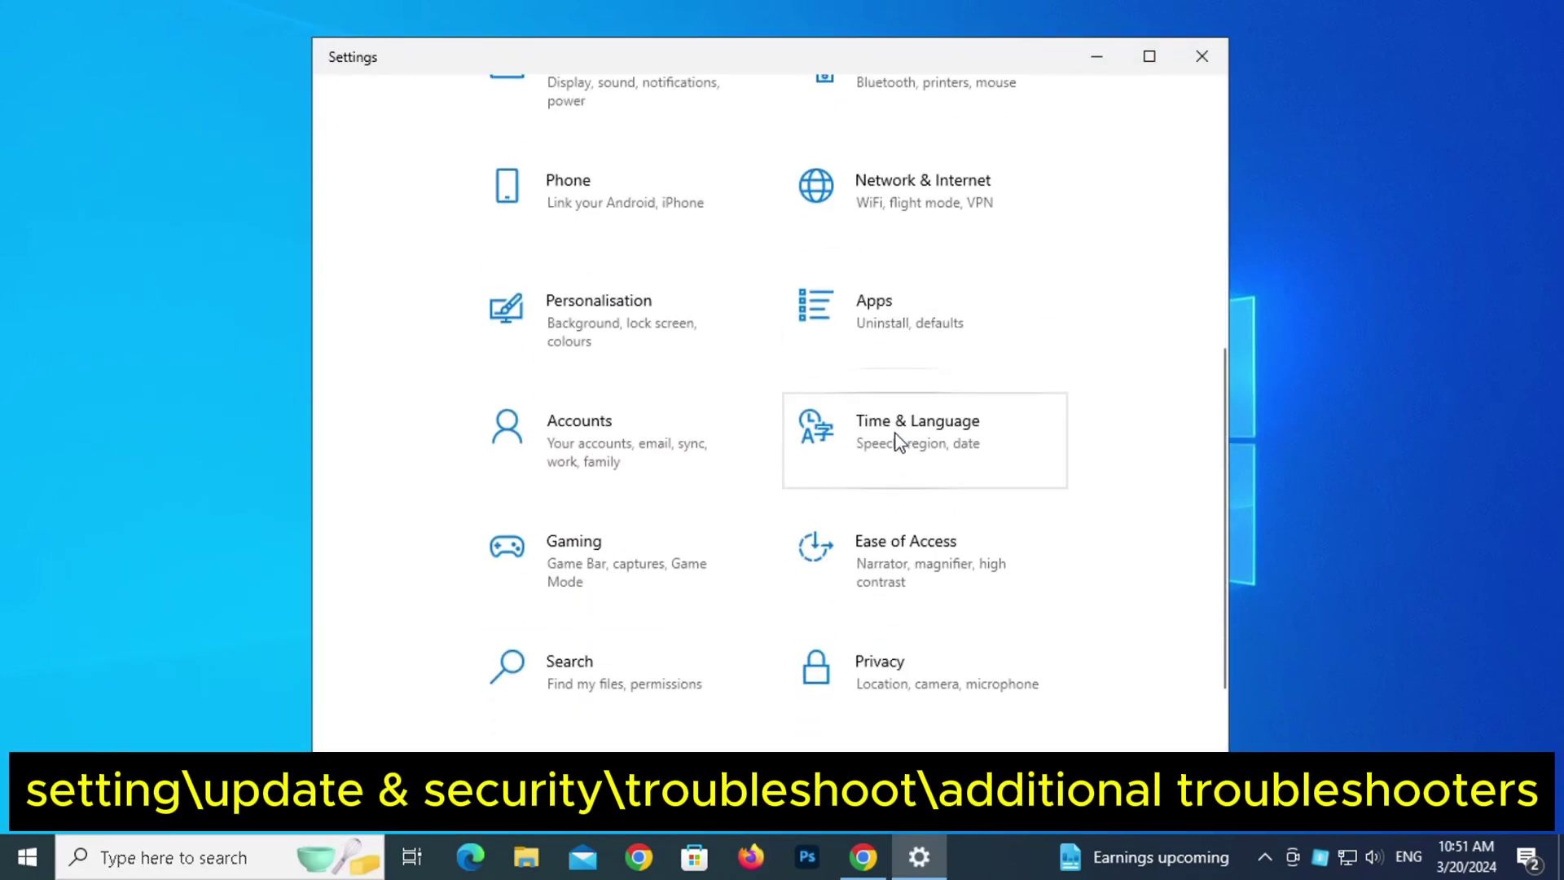
{"action": "scroll", "coordinate": [897, 444], "scroll_direction": "down", "scroll_amount": 1}
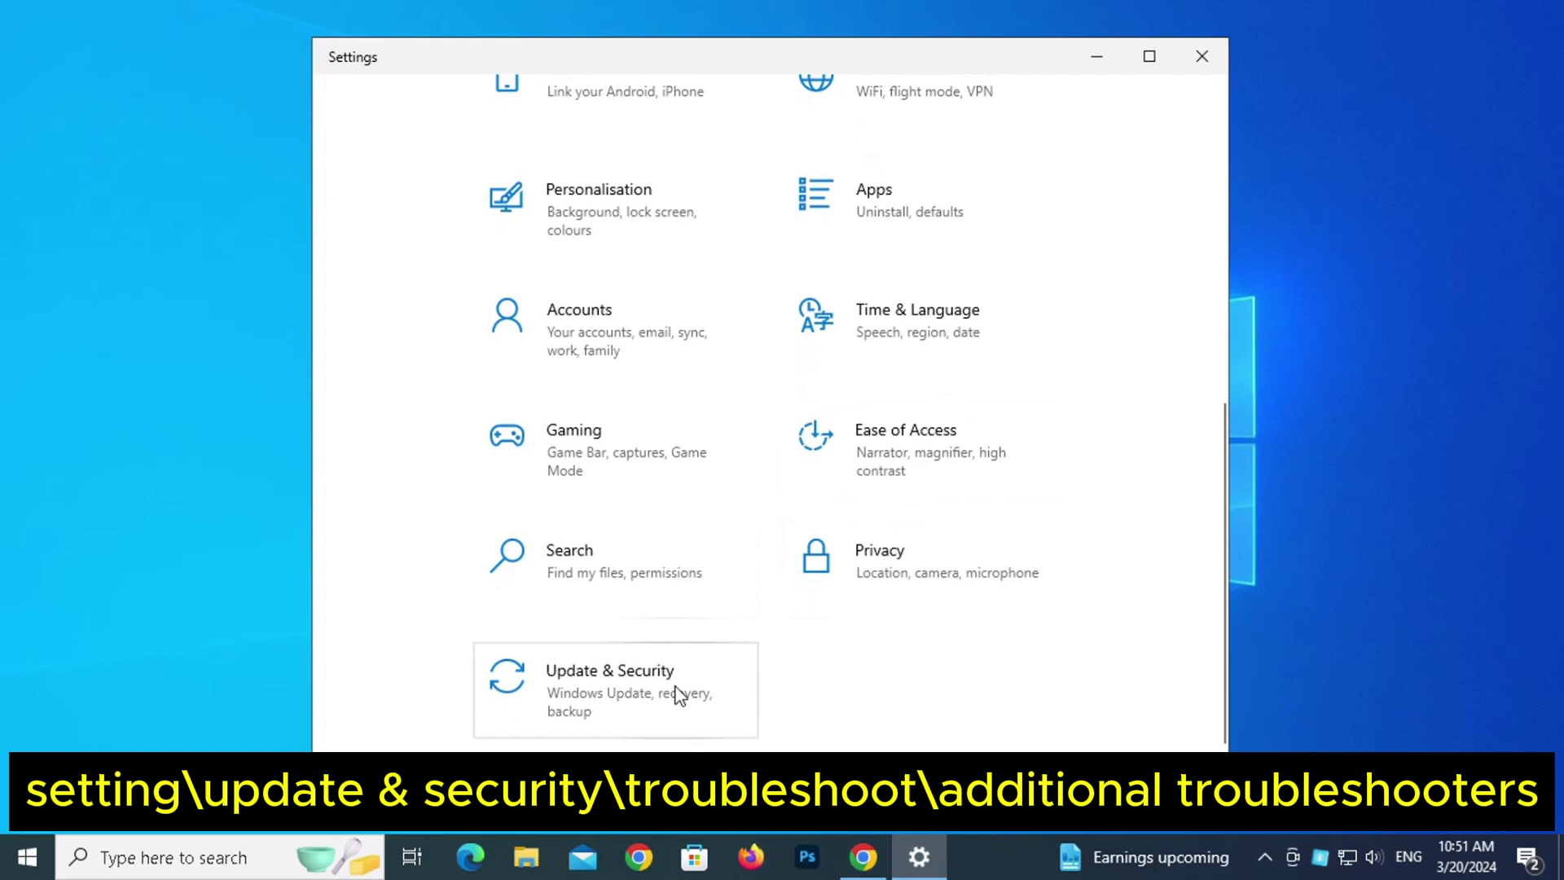
{"action": "left_click", "coordinate": [679, 695]}
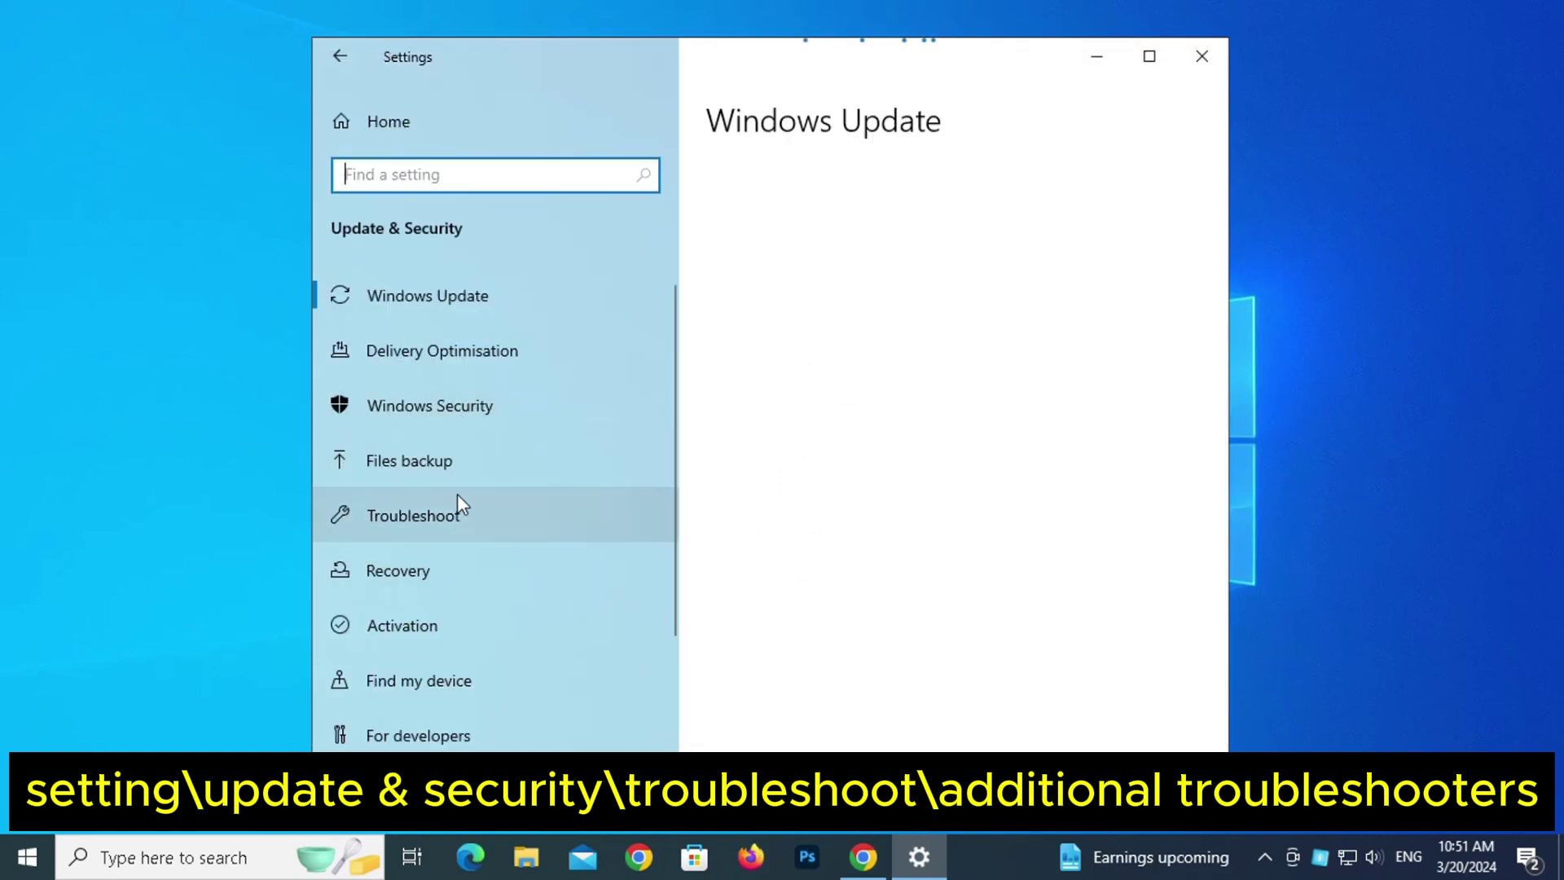
{"action": "left_click", "coordinate": [455, 515]}
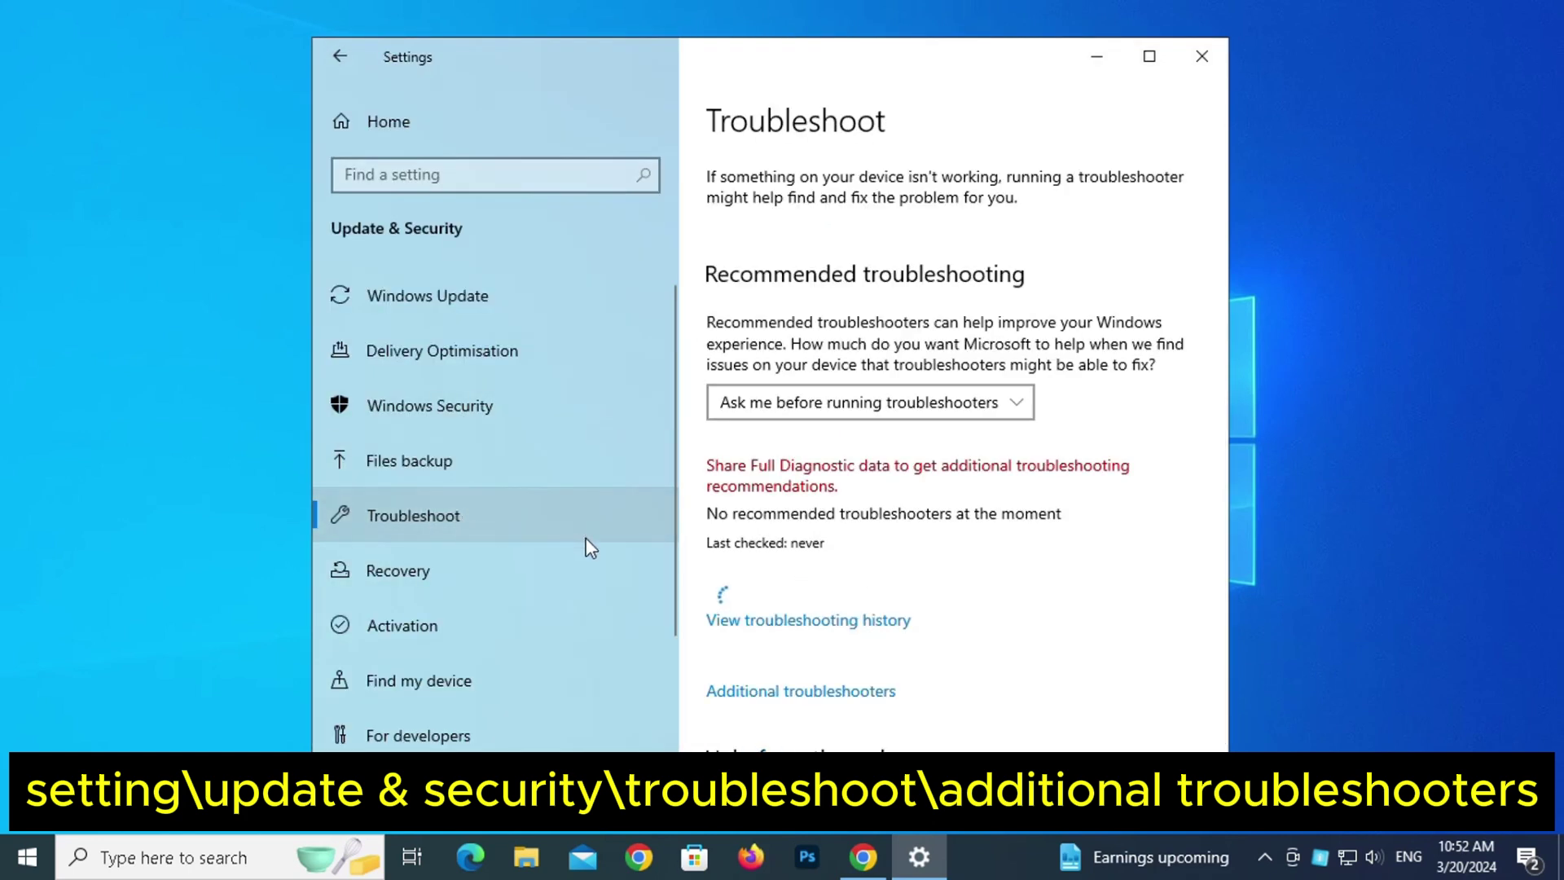
{"action": "left_click", "coordinate": [459, 513]}
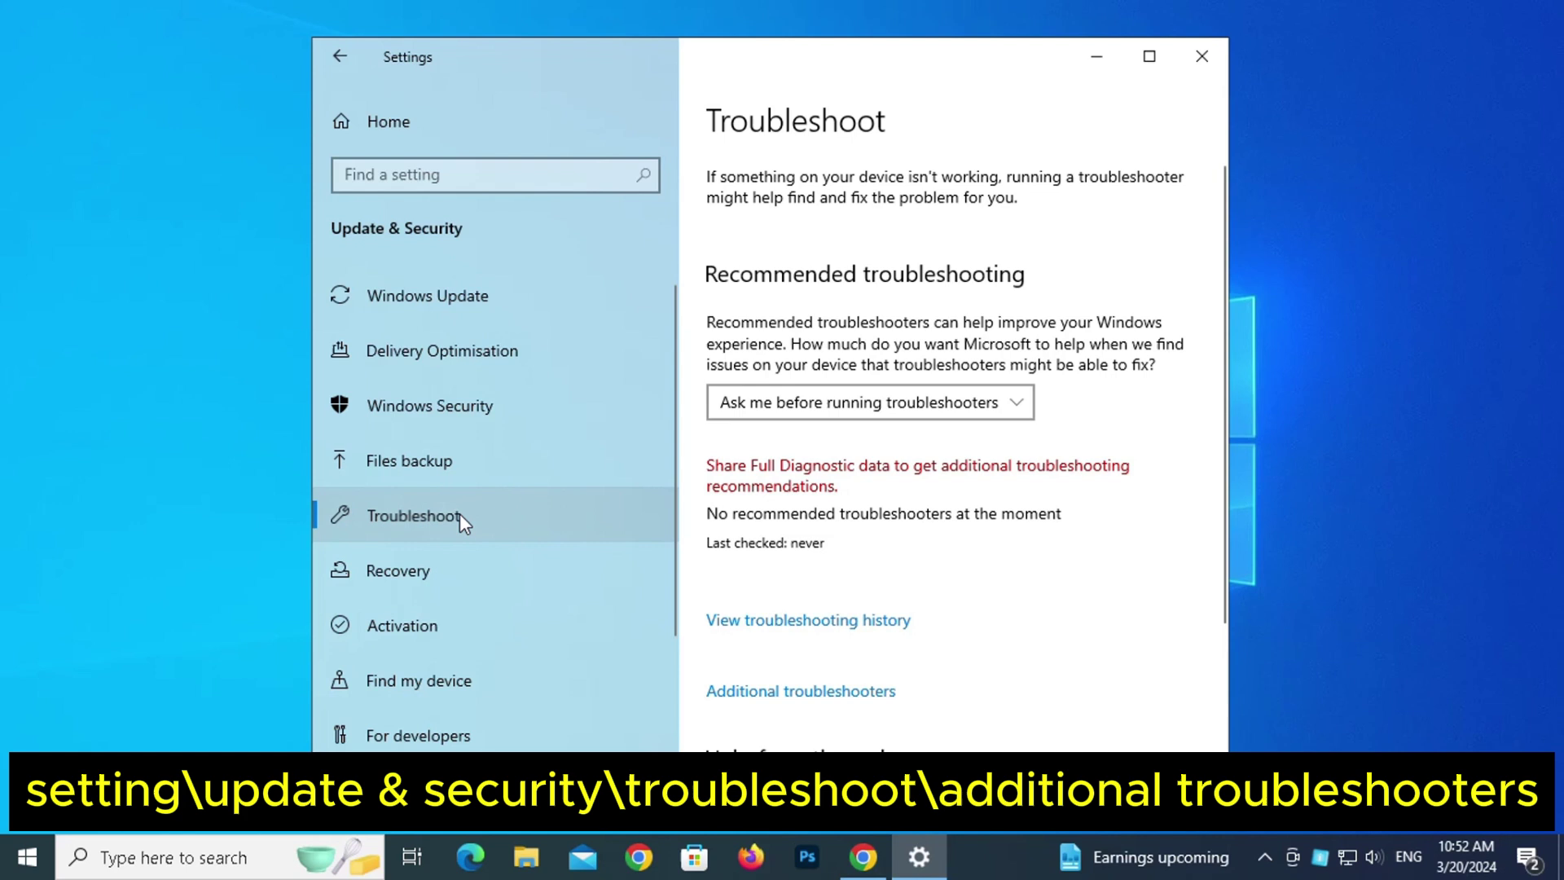
{"action": "scroll", "coordinate": [888, 482], "scroll_direction": "down", "scroll_amount": 2}
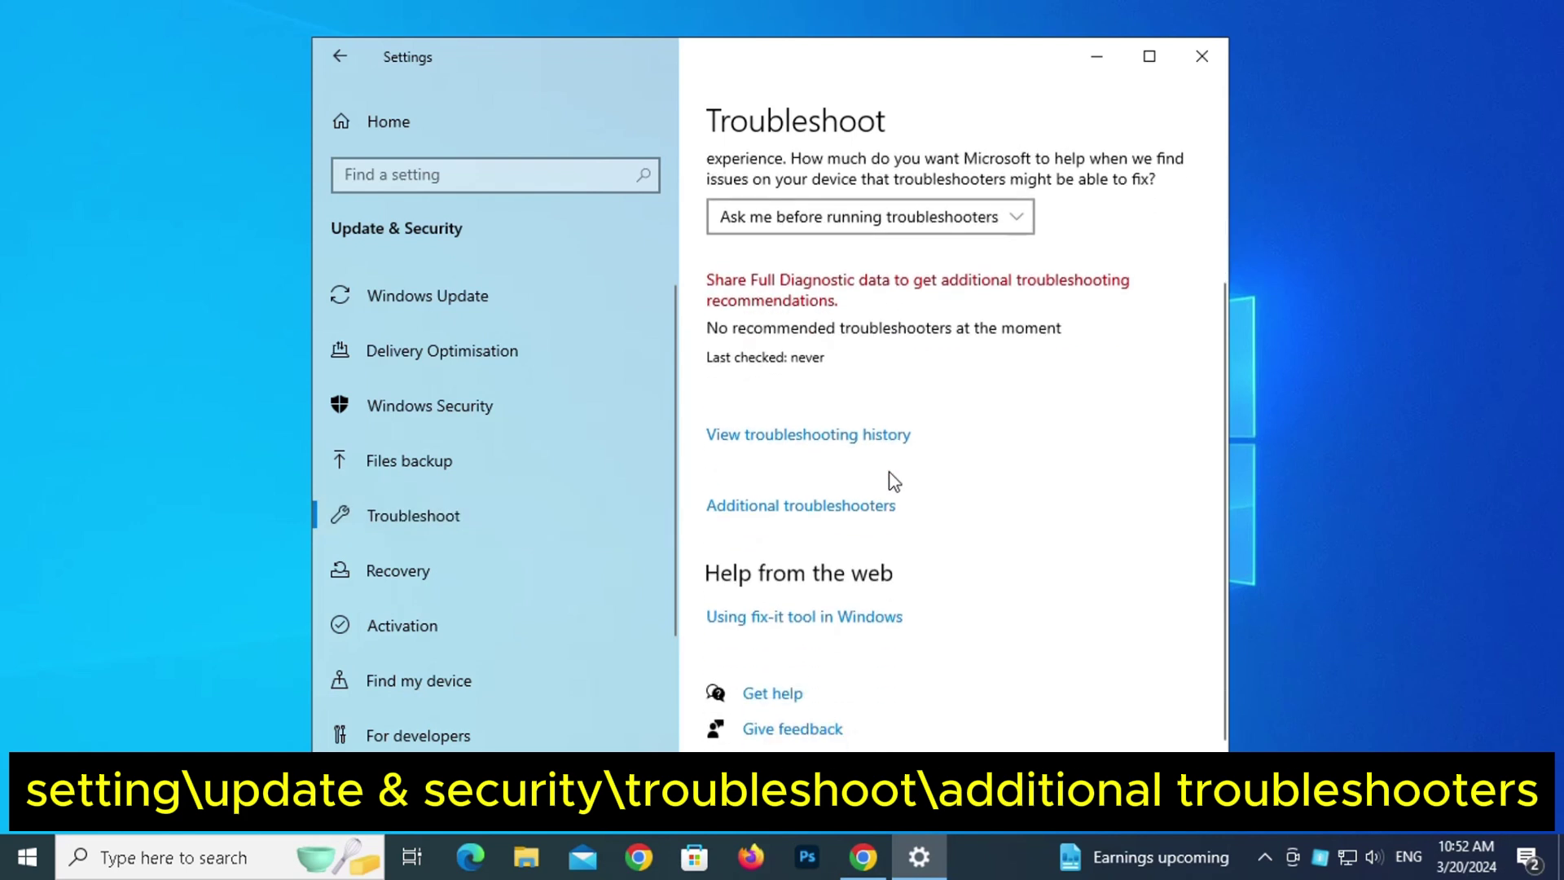
{"action": "left_click", "coordinate": [828, 502]}
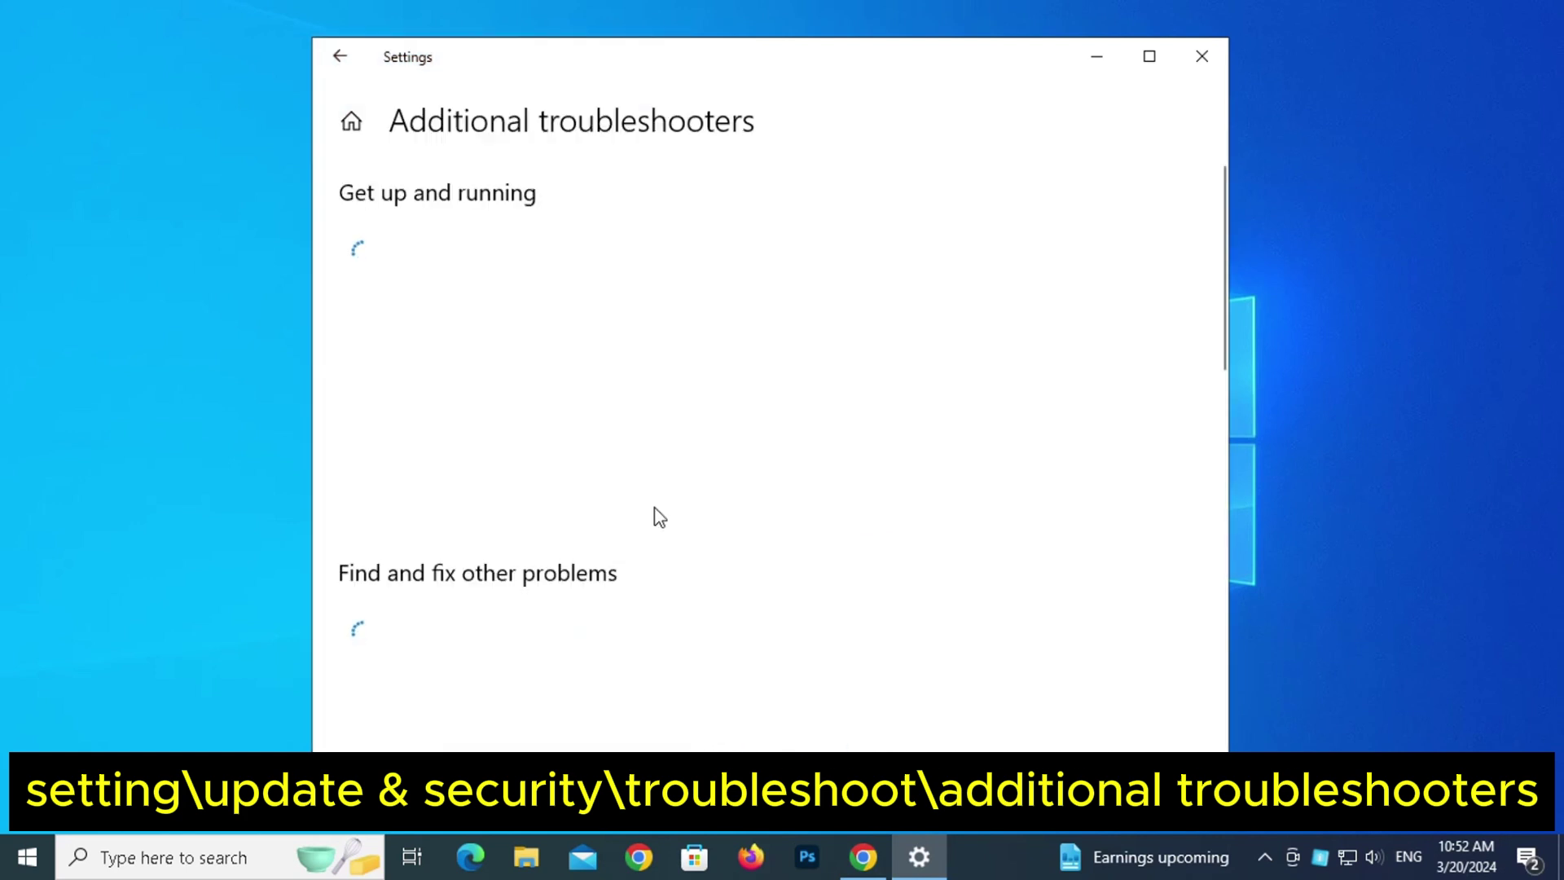
Run the Windows Update troubleshooter to fix the corrupt service registration, then close Settings
{"action": "scroll", "coordinate": [601, 506], "scroll_direction": "down", "scroll_amount": 2}
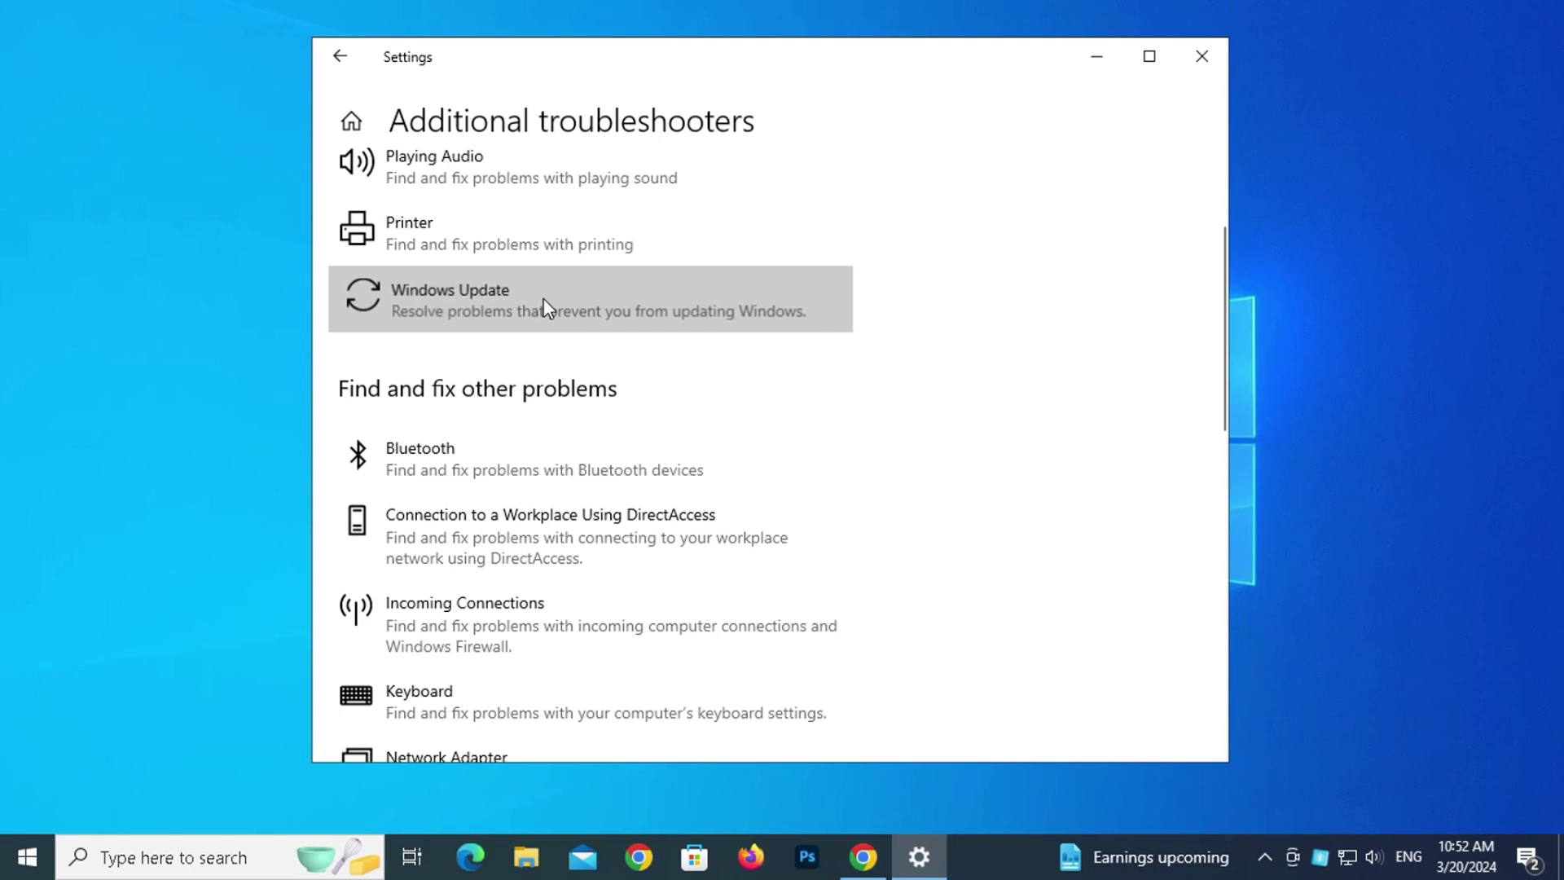
{"action": "left_click", "coordinate": [544, 301]}
{"action": "left_click", "coordinate": [756, 373]}
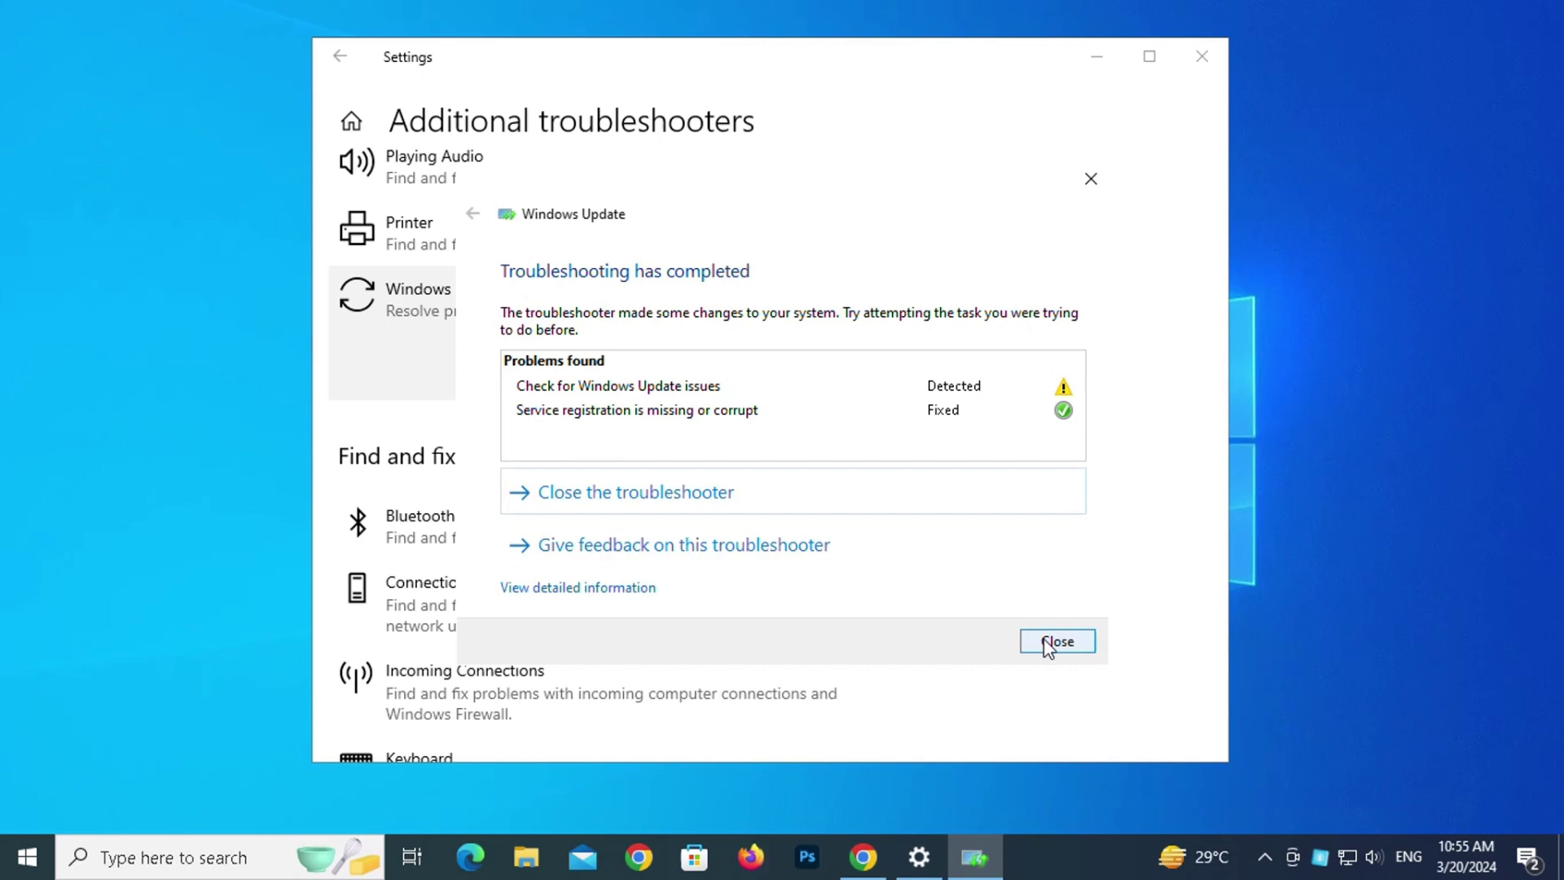
{"action": "left_click", "coordinate": [710, 494]}
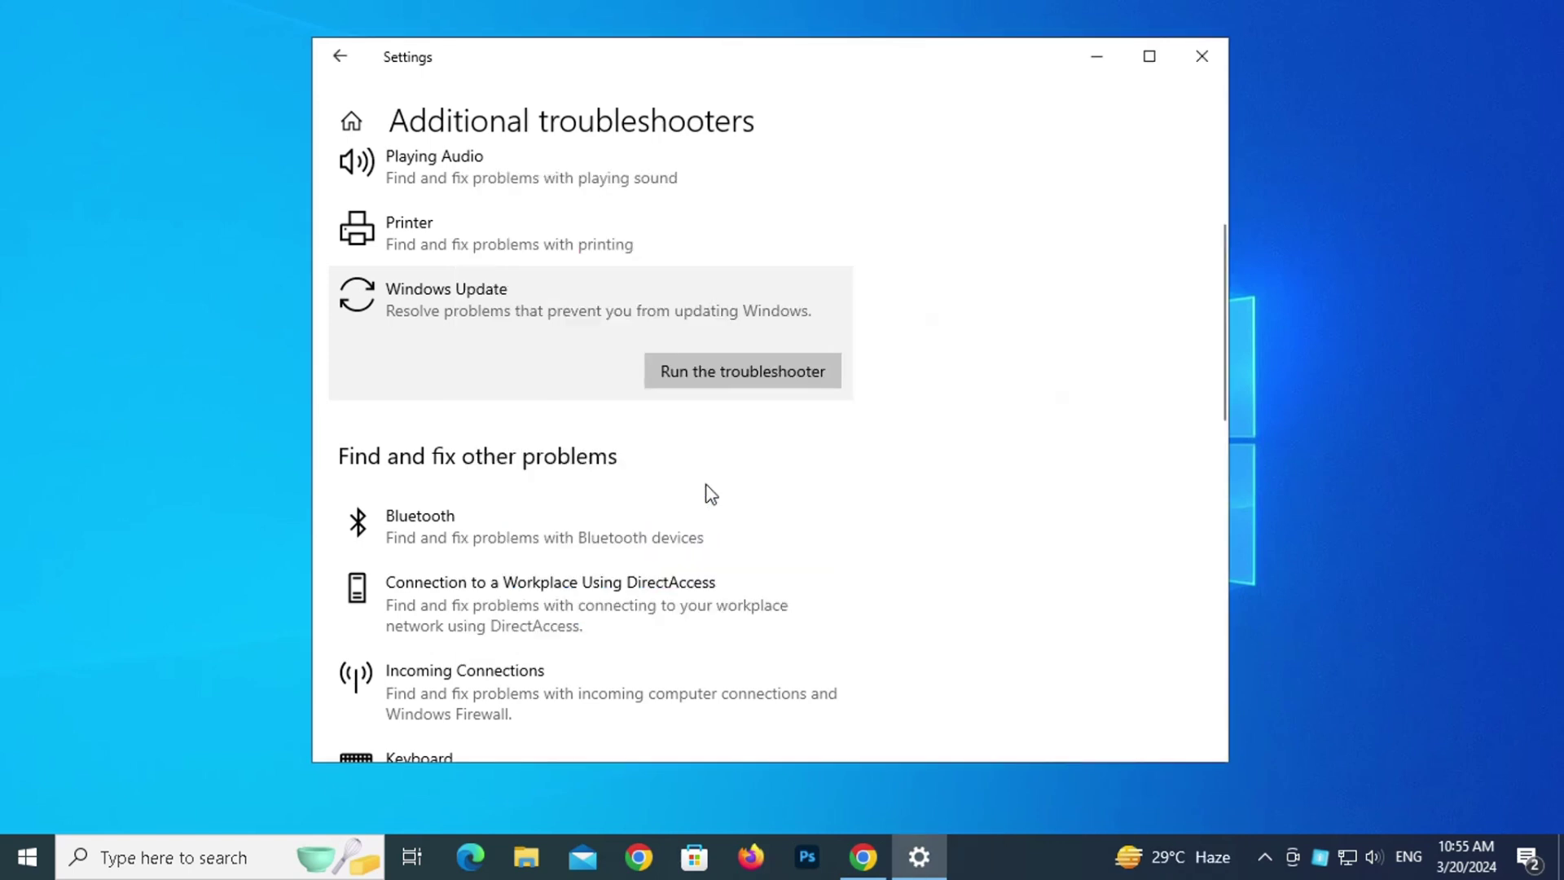
{"action": "left_click", "coordinate": [1207, 59]}
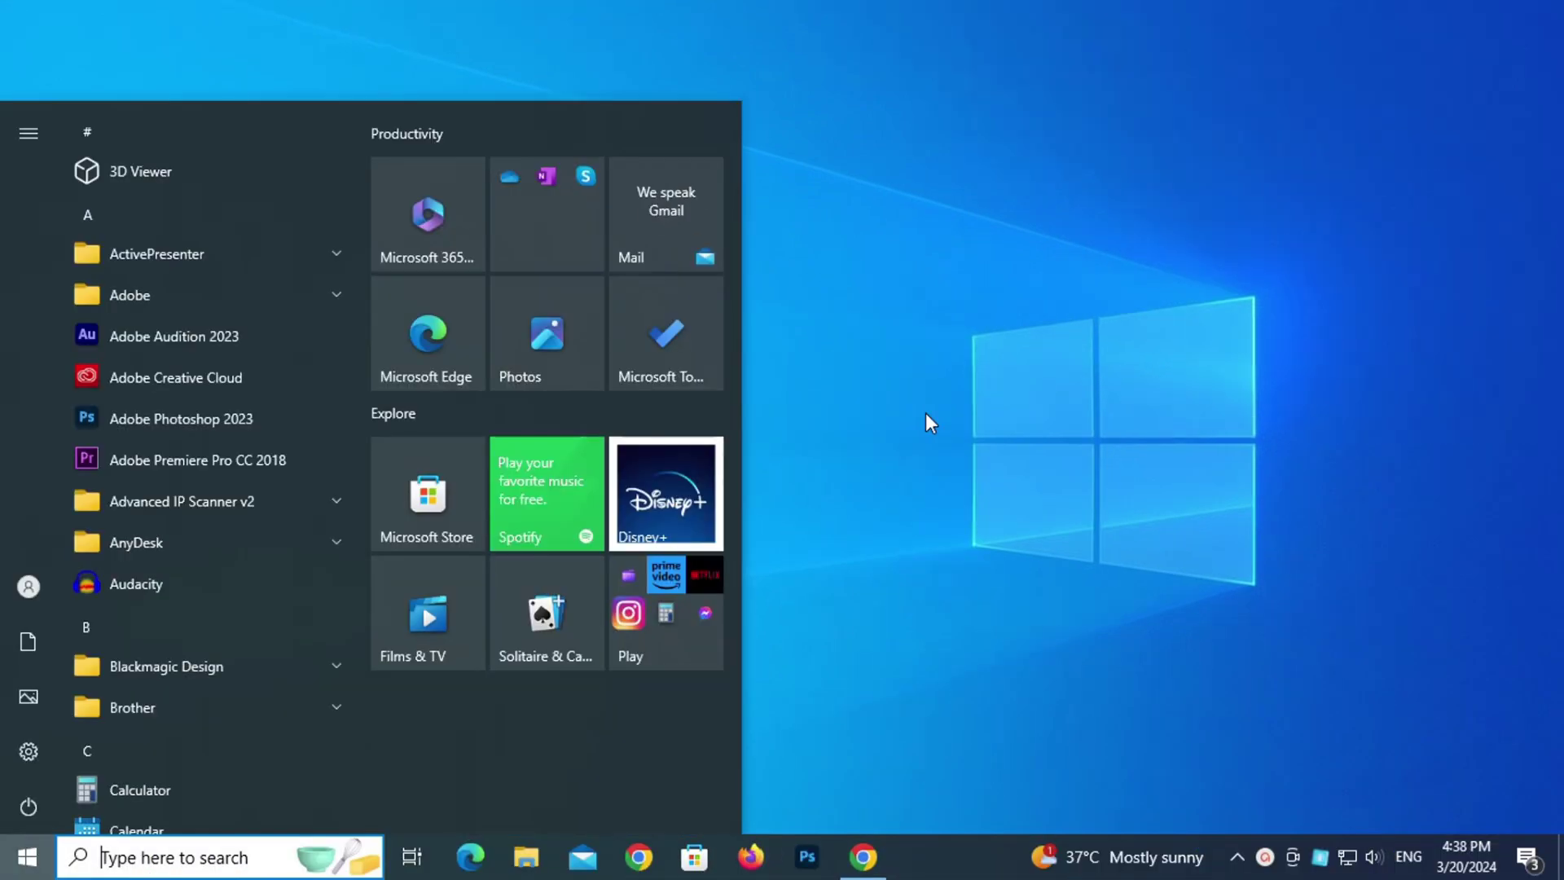
Open an administrator Command Prompt and run Dism /Online /Cleanup-Image /RestoreHealth
{"action": "type", "text": "cm"}
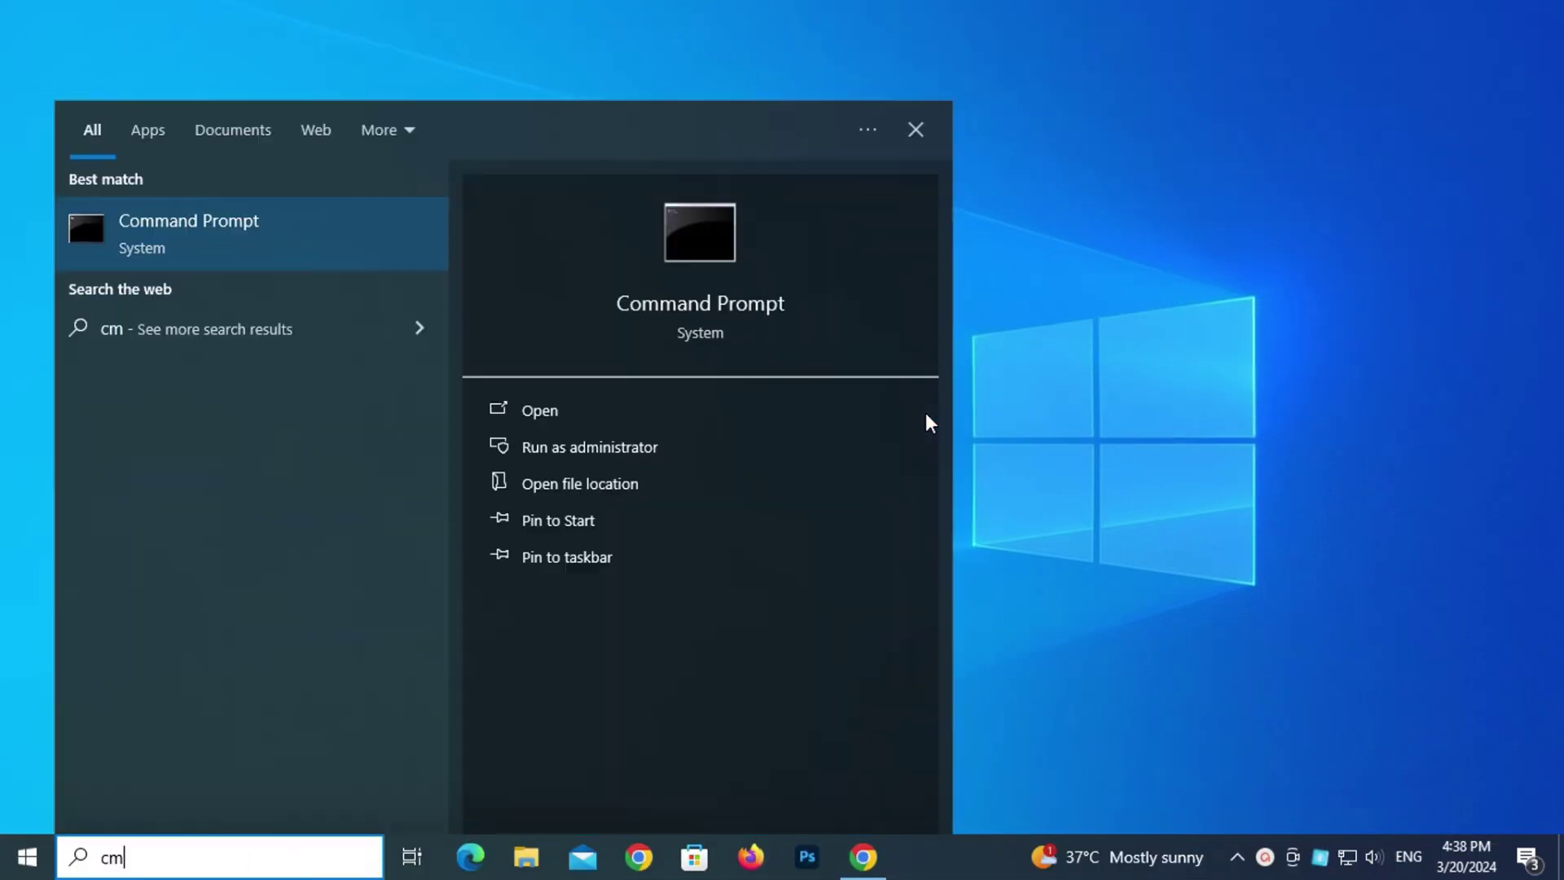
{"action": "type", "text": "d"}
{"action": "left_click", "coordinate": [617, 447]}
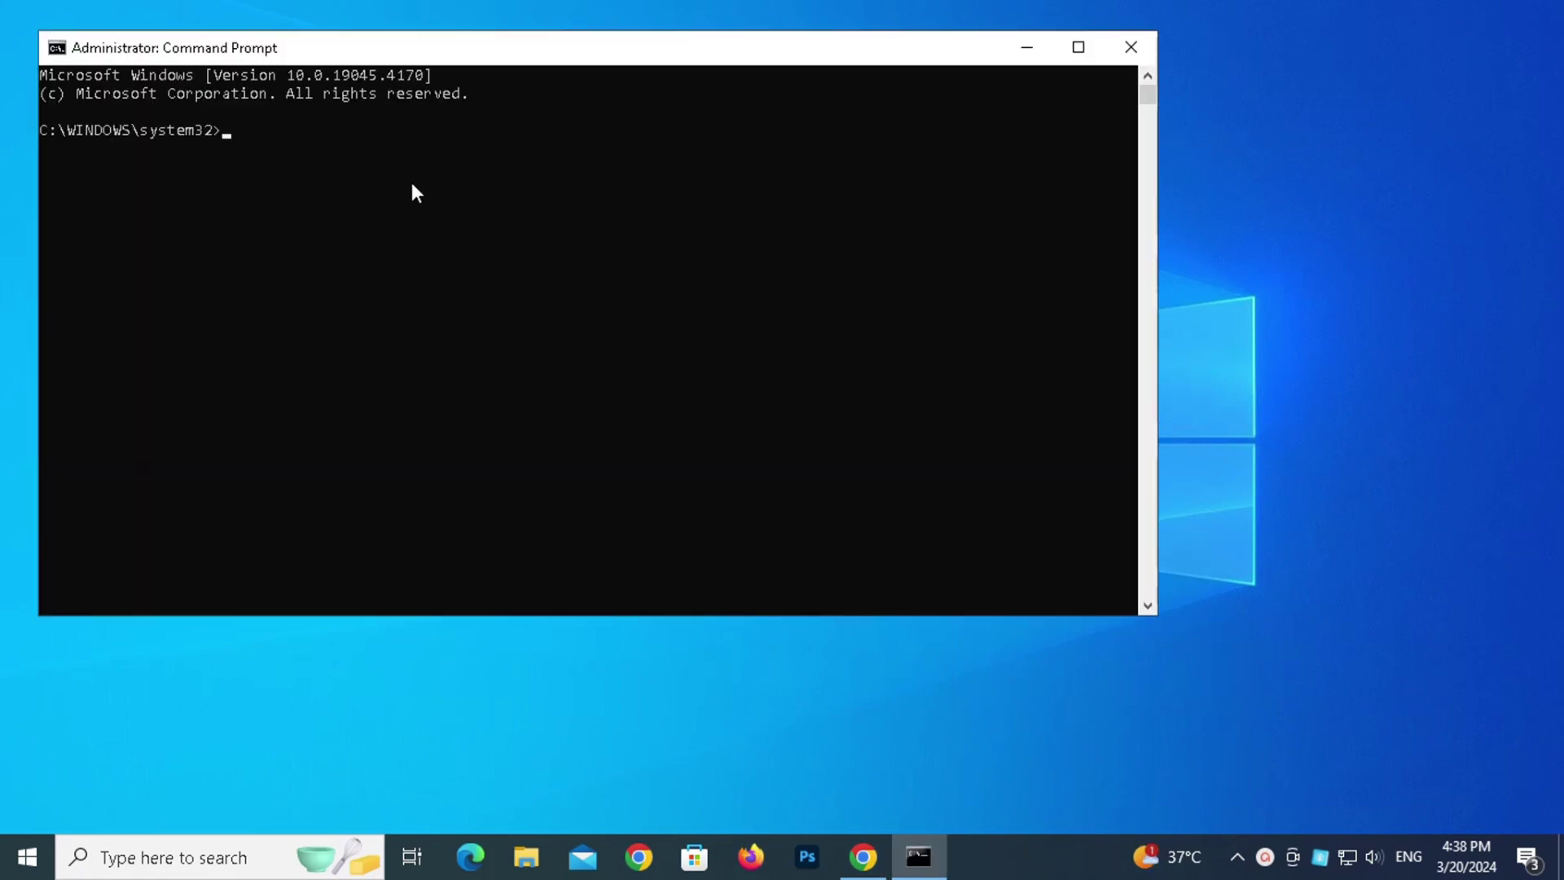
{"action": "left_click_drag", "start_coordinate": [513, 35], "coordinate": [839, 76]}
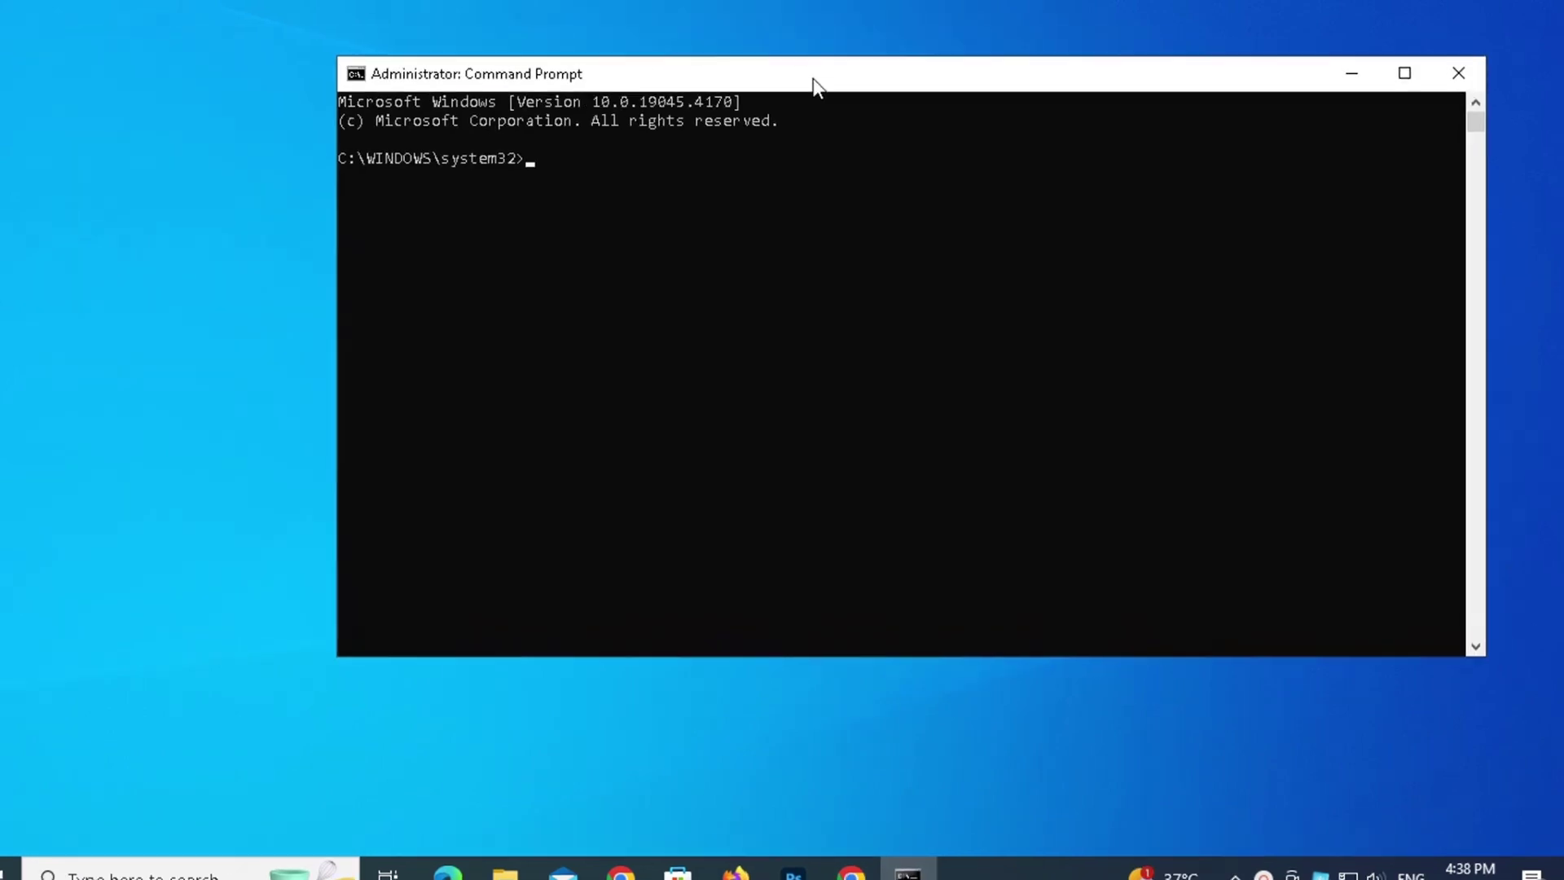
{"action": "right_click", "coordinate": [549, 166]}
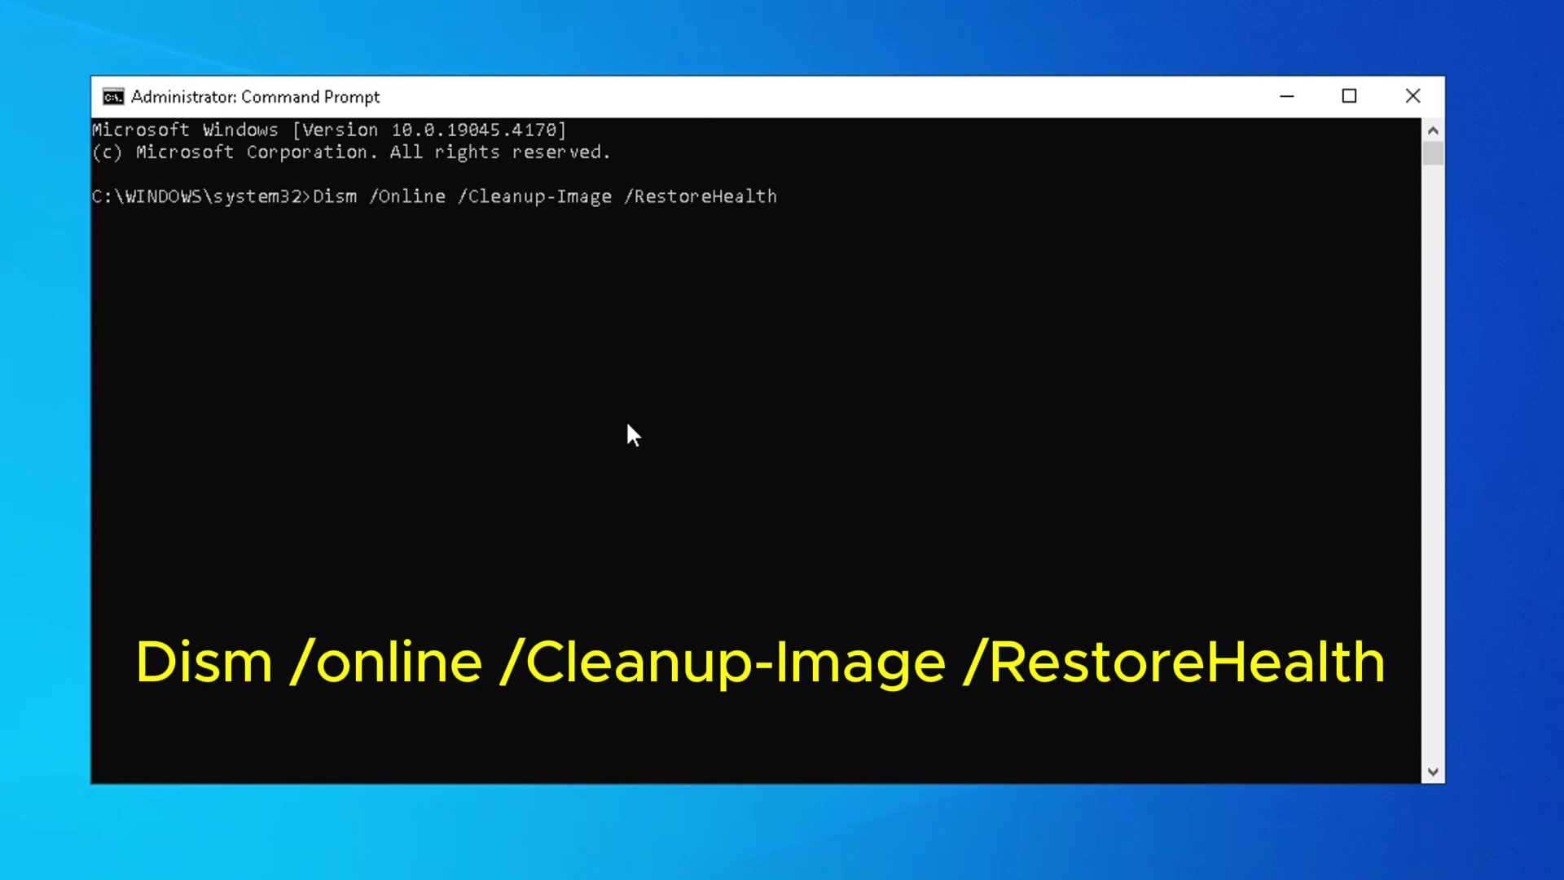
{"action": "key", "text": "Return"}
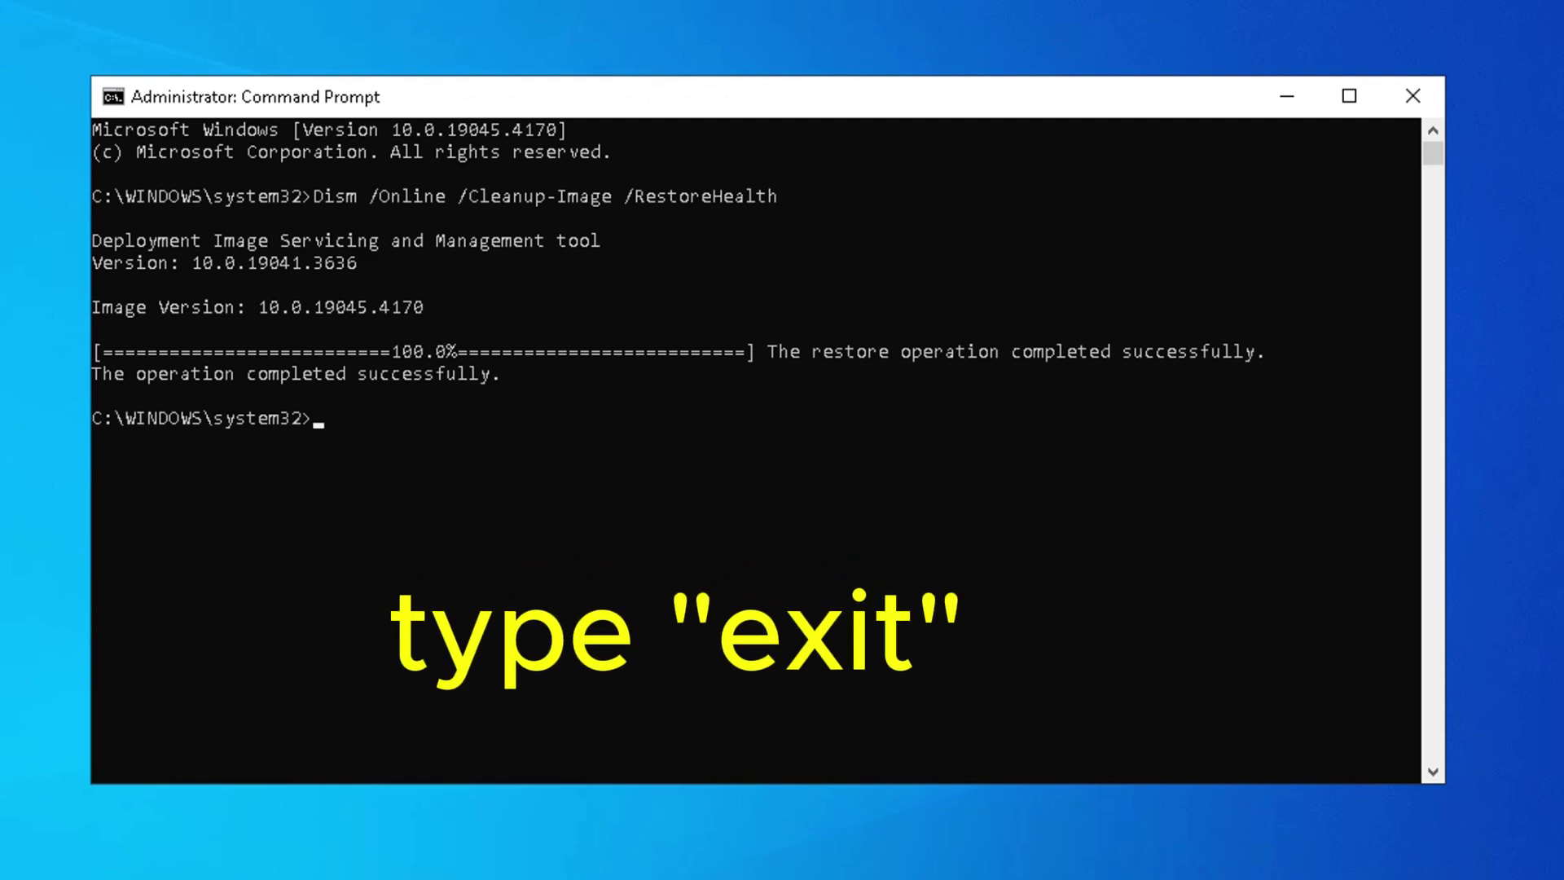
Run sfc /scannow to repair corrupt system files, then exit the console
{"action": "type", "text": "exit"}
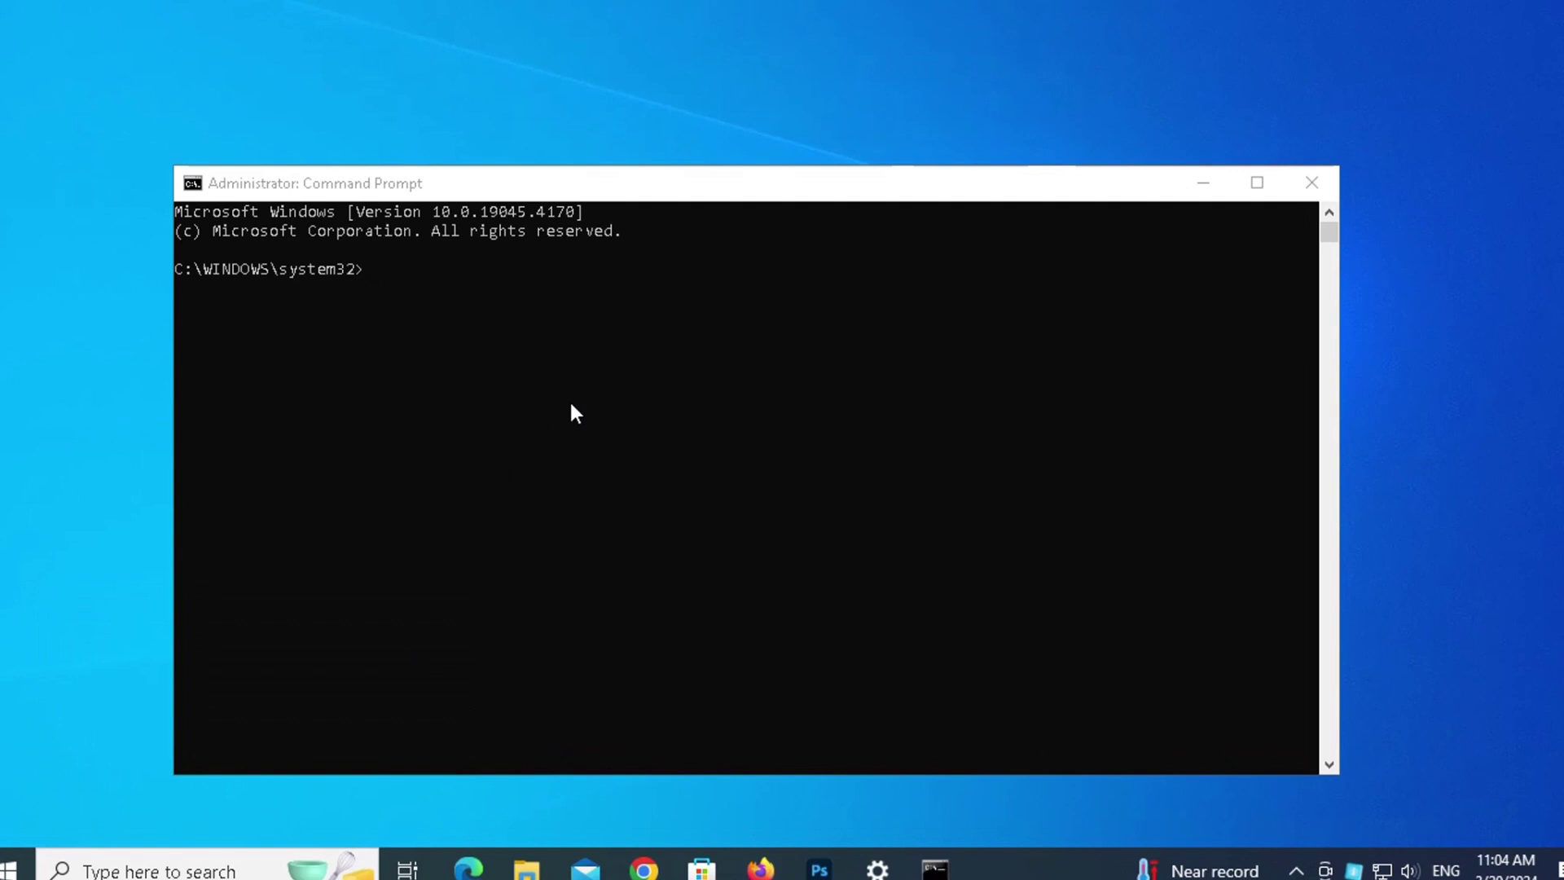
{"action": "type", "text": "s"}
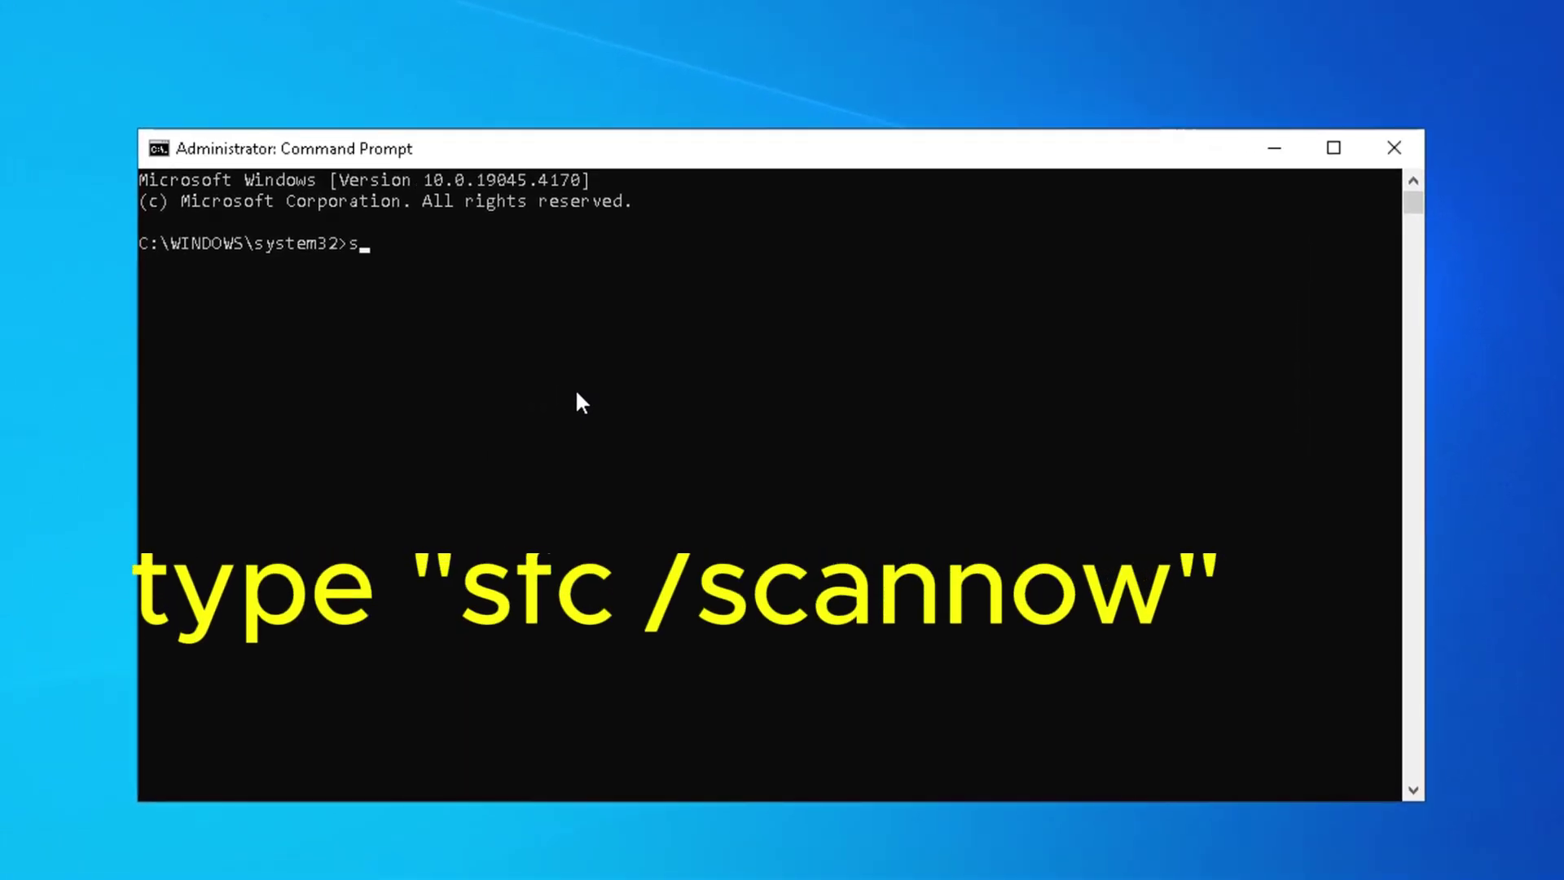
{"action": "type", "text": "fc /sc"}
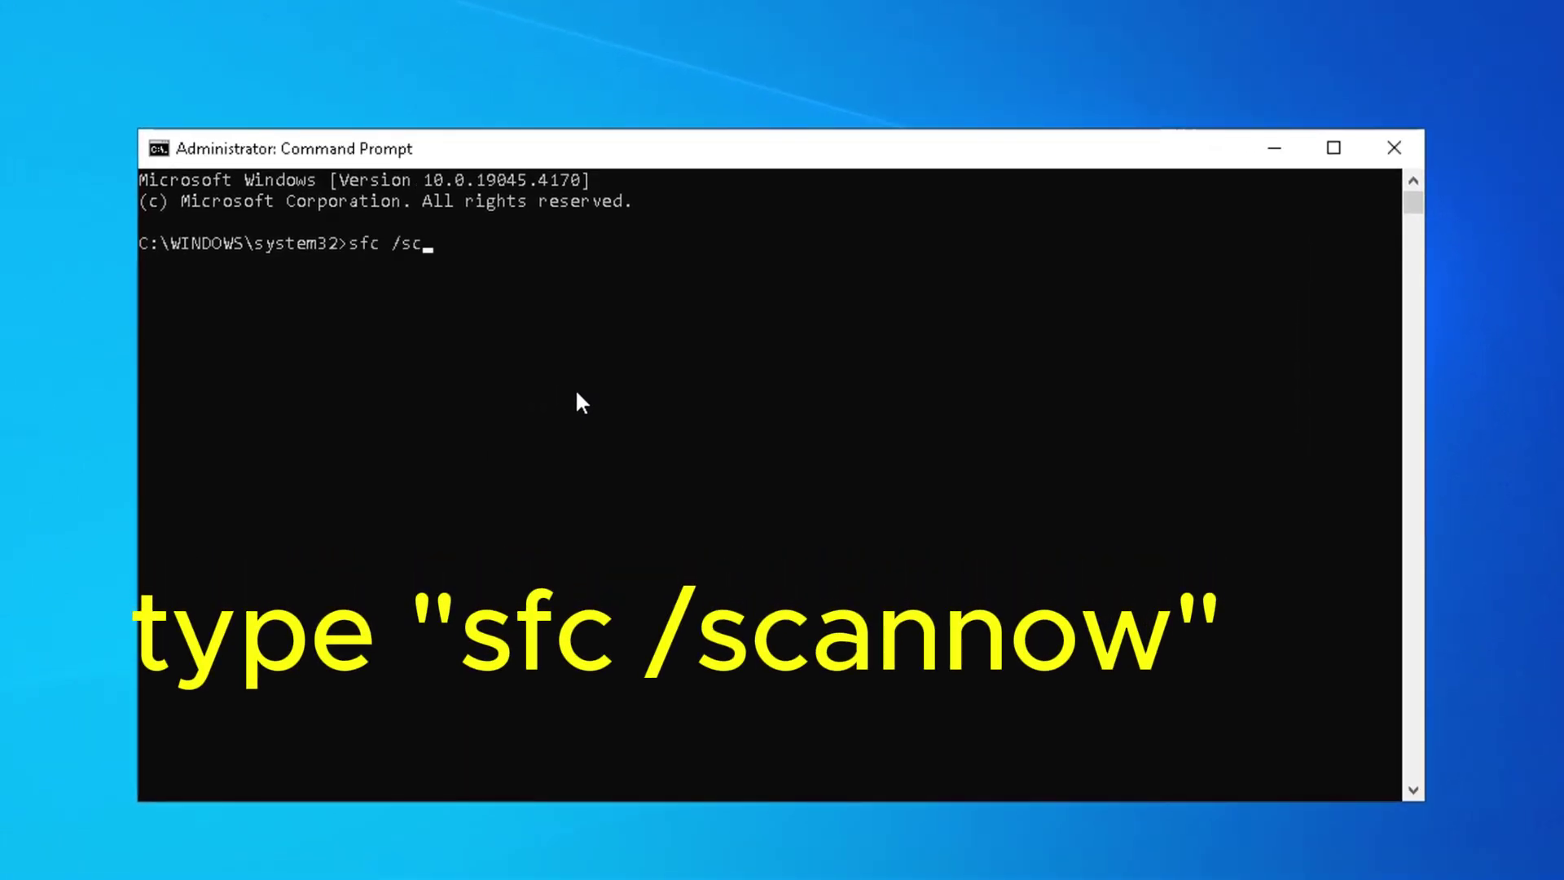
{"action": "type", "text": "annow"}
{"action": "key", "text": "Return"}
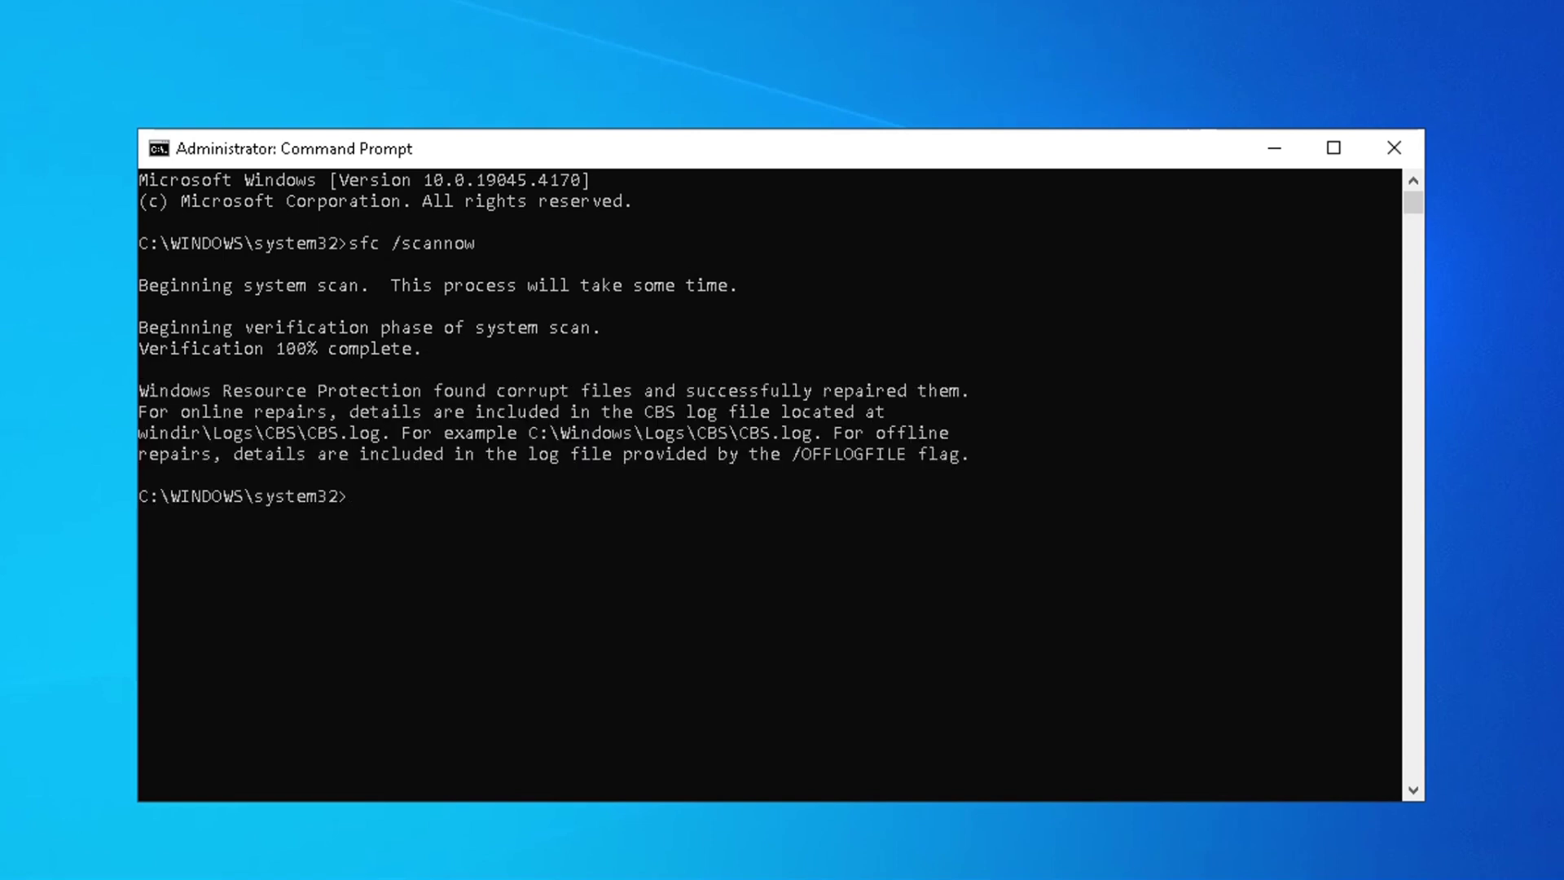
{"action": "left_click", "coordinate": [1010, 613]}
{"action": "type", "text": "exit"}
{"action": "key", "text": "Return"}
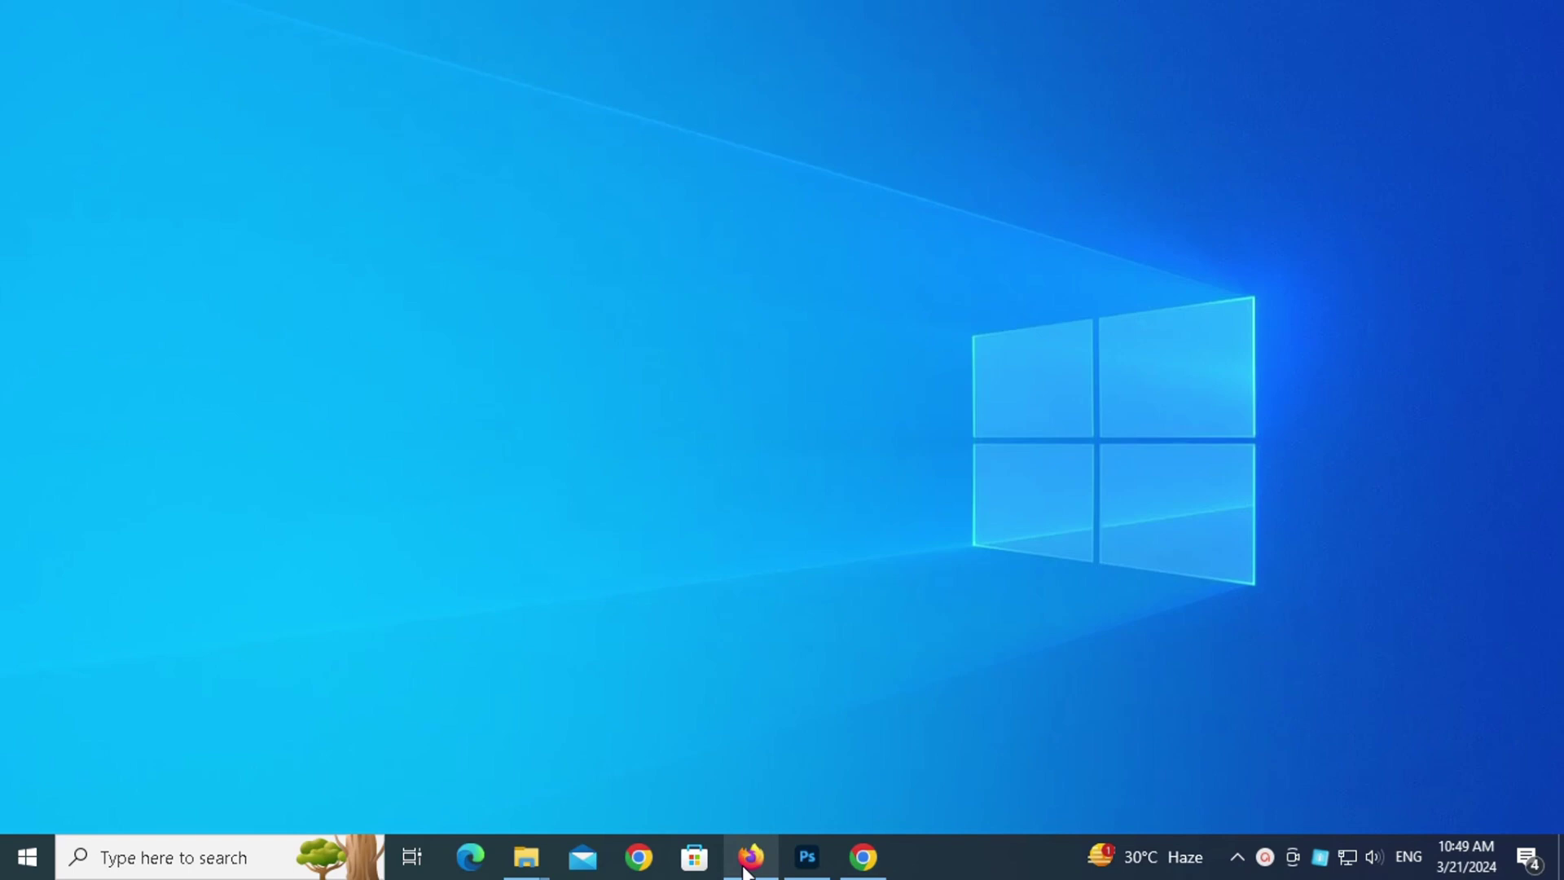
Scroll through the Reset_Reregister_Windows_Update_Components script in Notepad to its end
{"action": "mouse_move", "coordinate": [804, 872]}
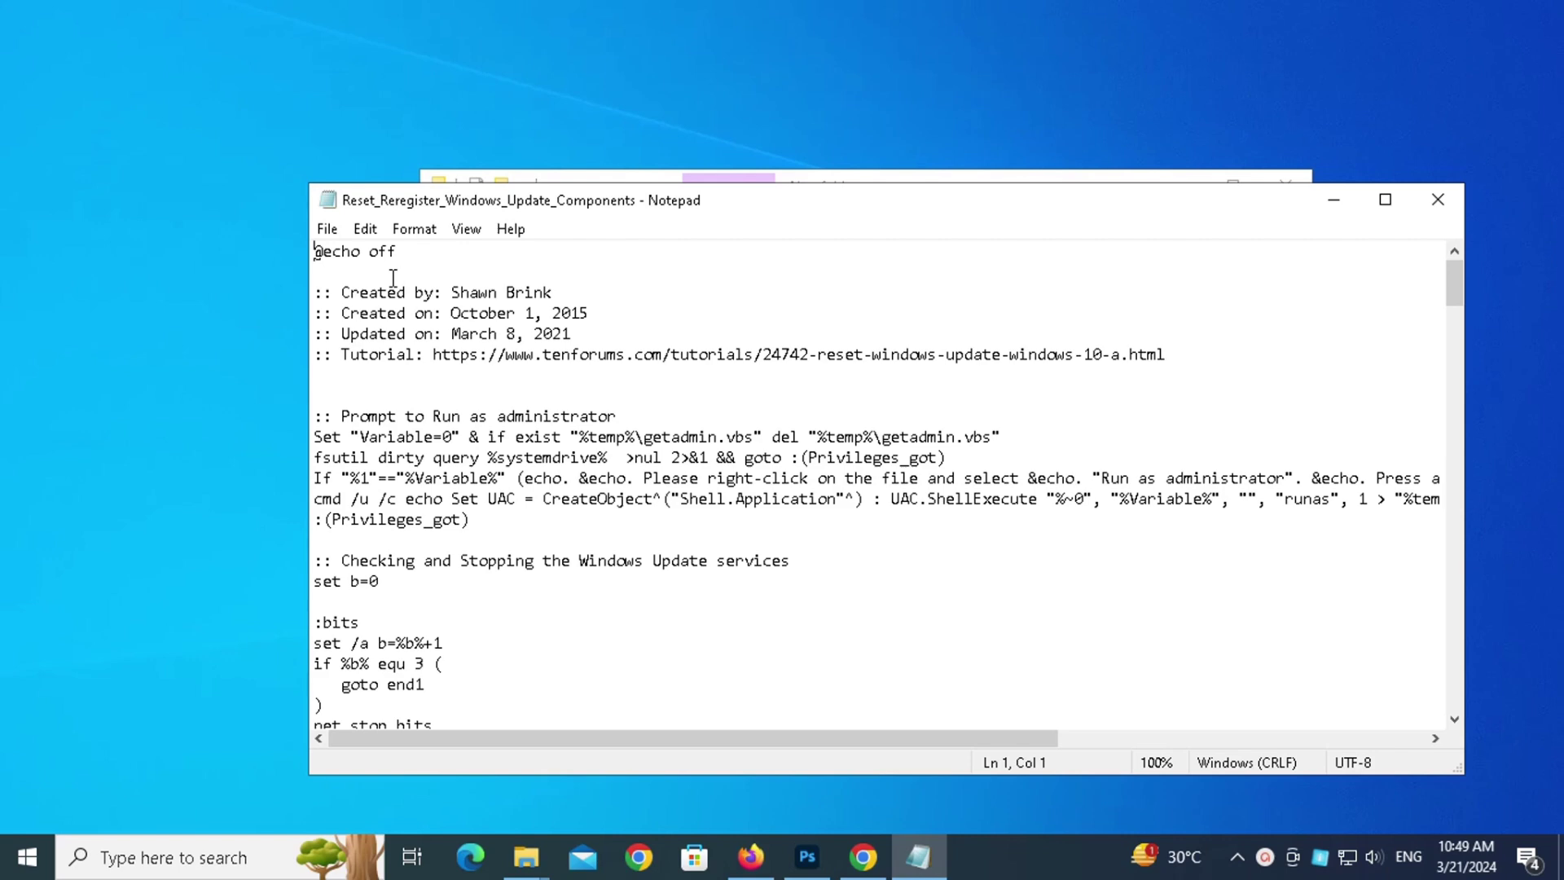
{"action": "scroll", "coordinate": [405, 301], "scroll_direction": "down", "scroll_amount": 2}
{"action": "scroll", "coordinate": [434, 356], "scroll_direction": "down", "scroll_amount": 3}
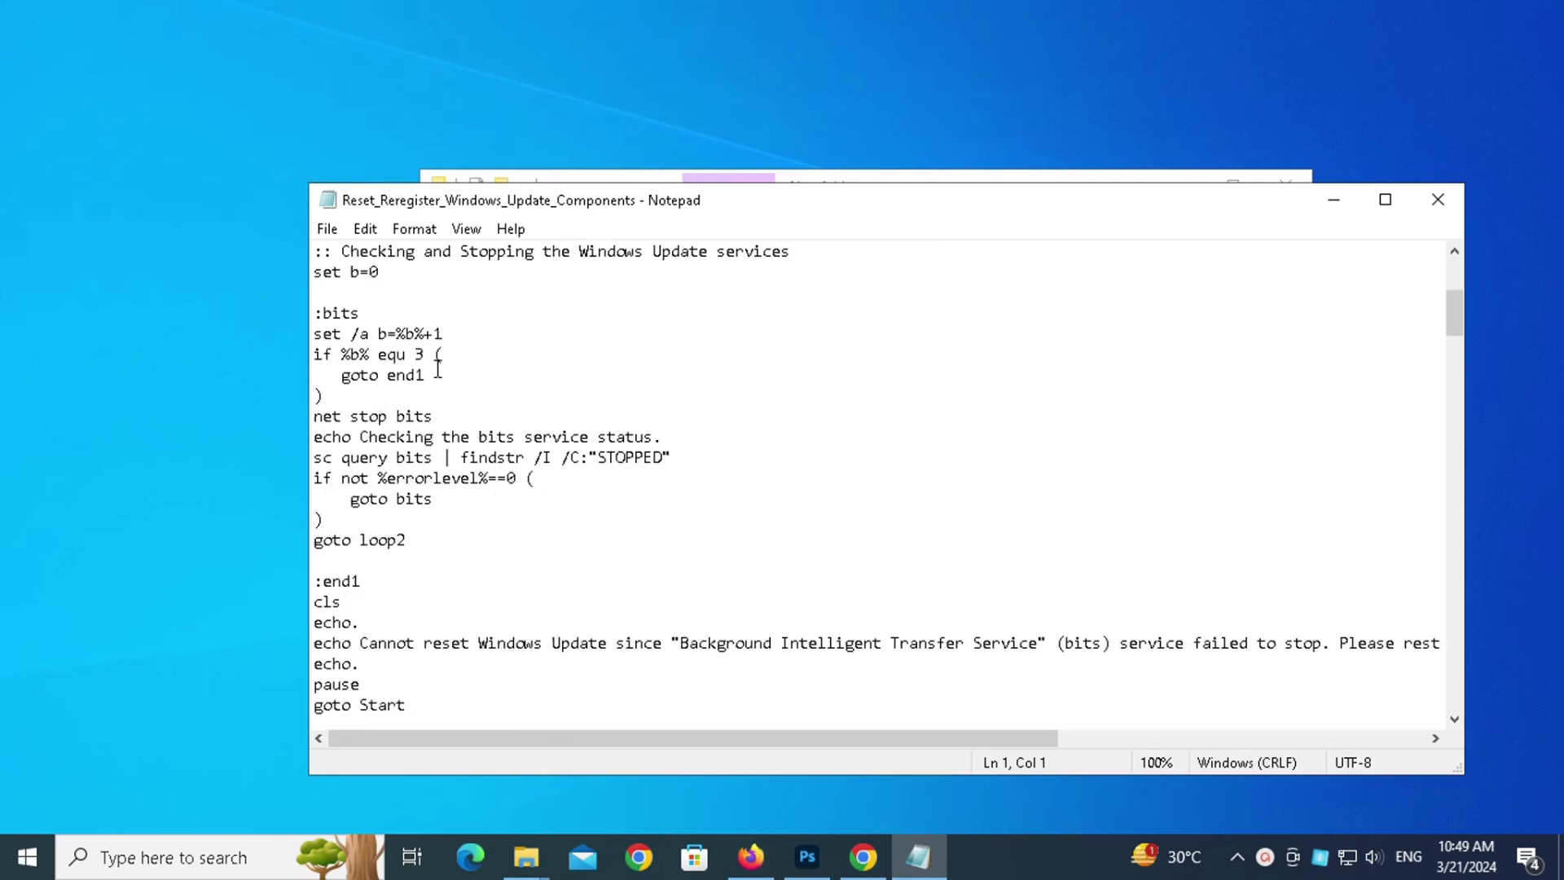
{"action": "scroll", "coordinate": [439, 370], "scroll_direction": "down", "scroll_amount": 1}
{"action": "scroll", "coordinate": [439, 370], "scroll_direction": "down", "scroll_amount": 2}
{"action": "scroll", "coordinate": [440, 373], "scroll_direction": "down", "scroll_amount": 4}
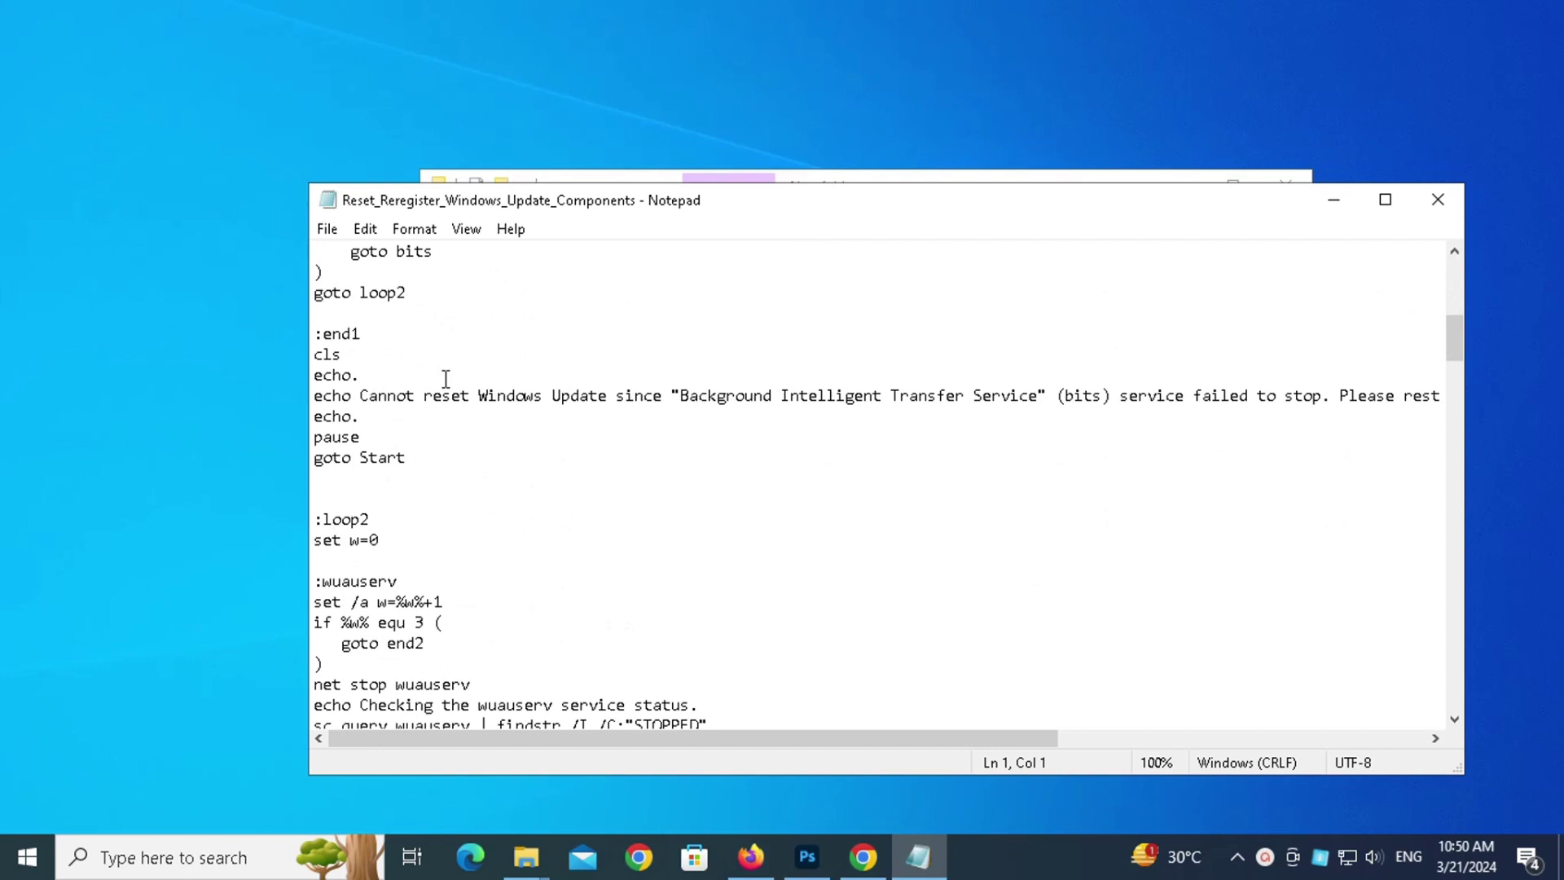
{"action": "scroll", "coordinate": [449, 380], "scroll_direction": "down", "scroll_amount": 2}
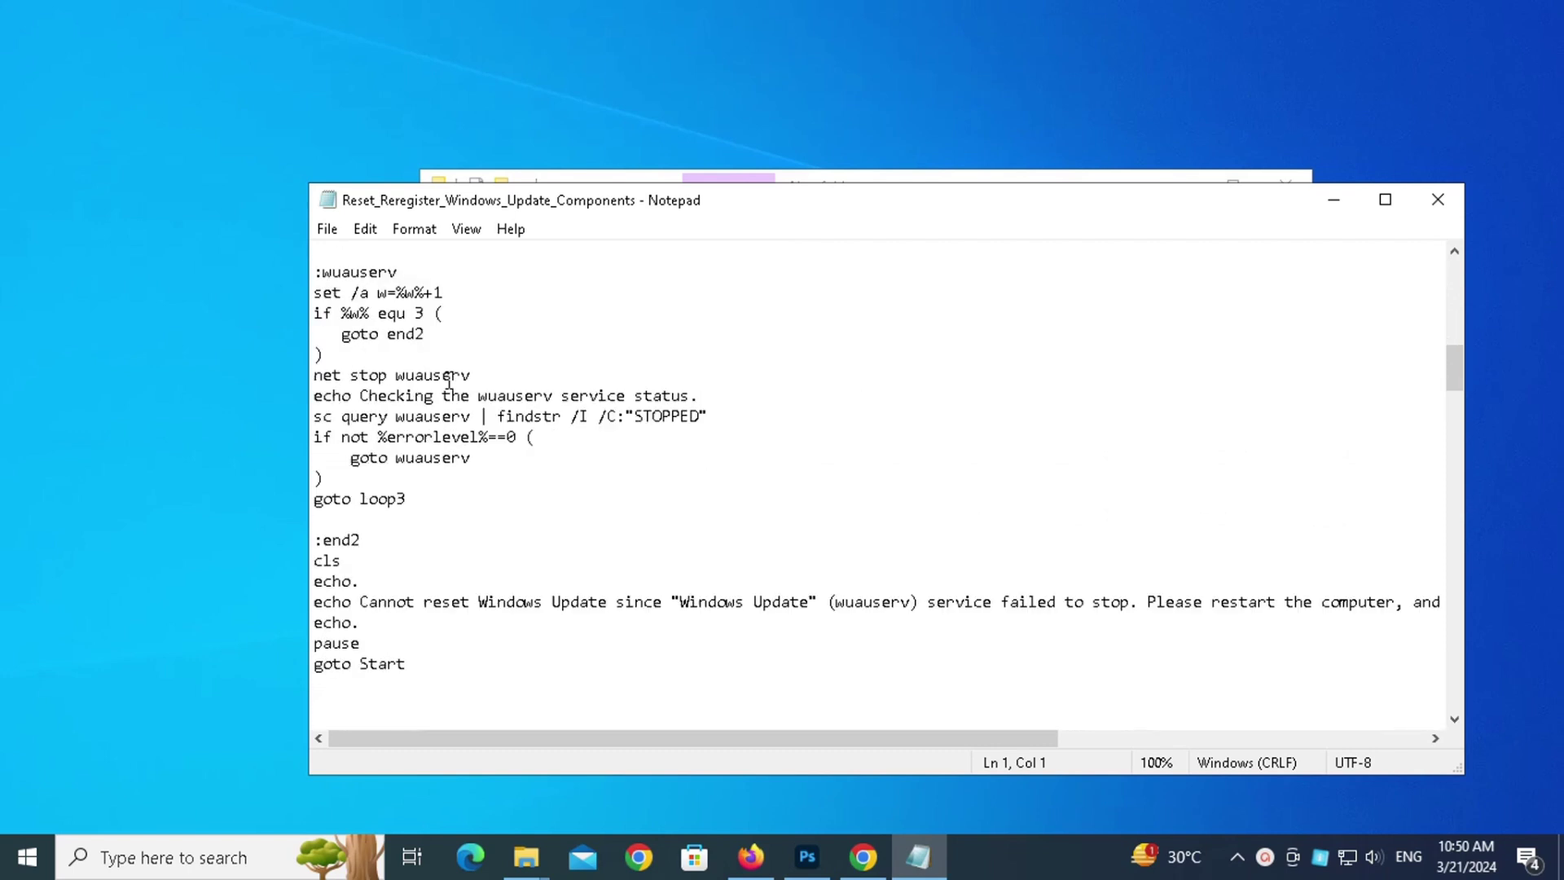
{"action": "scroll", "coordinate": [452, 383], "scroll_direction": "down", "scroll_amount": 7}
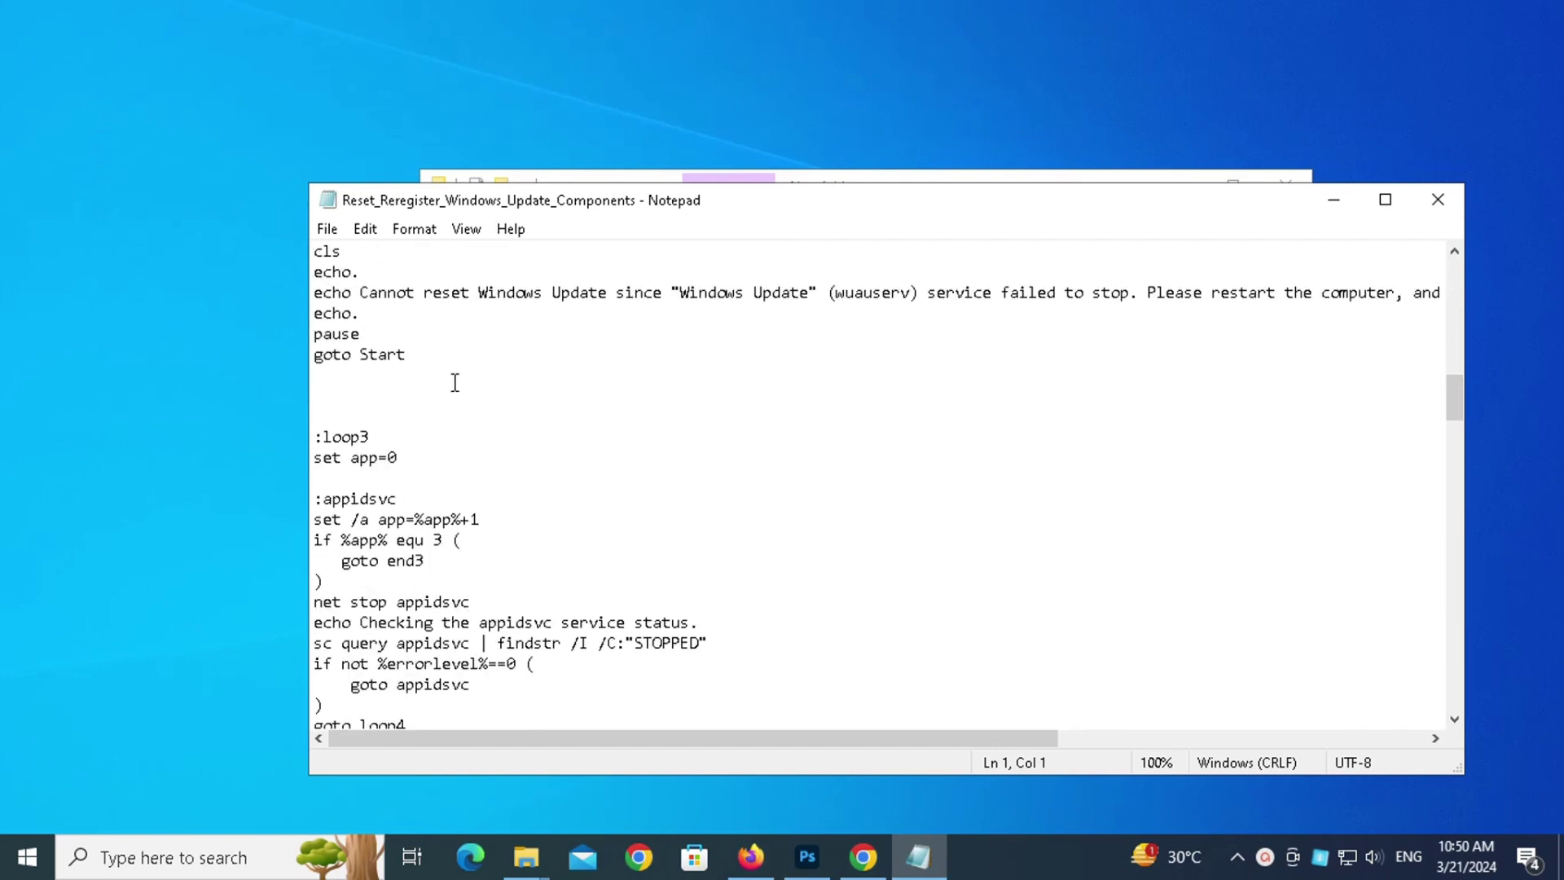
{"action": "scroll", "coordinate": [461, 389], "scroll_direction": "down", "scroll_amount": 9}
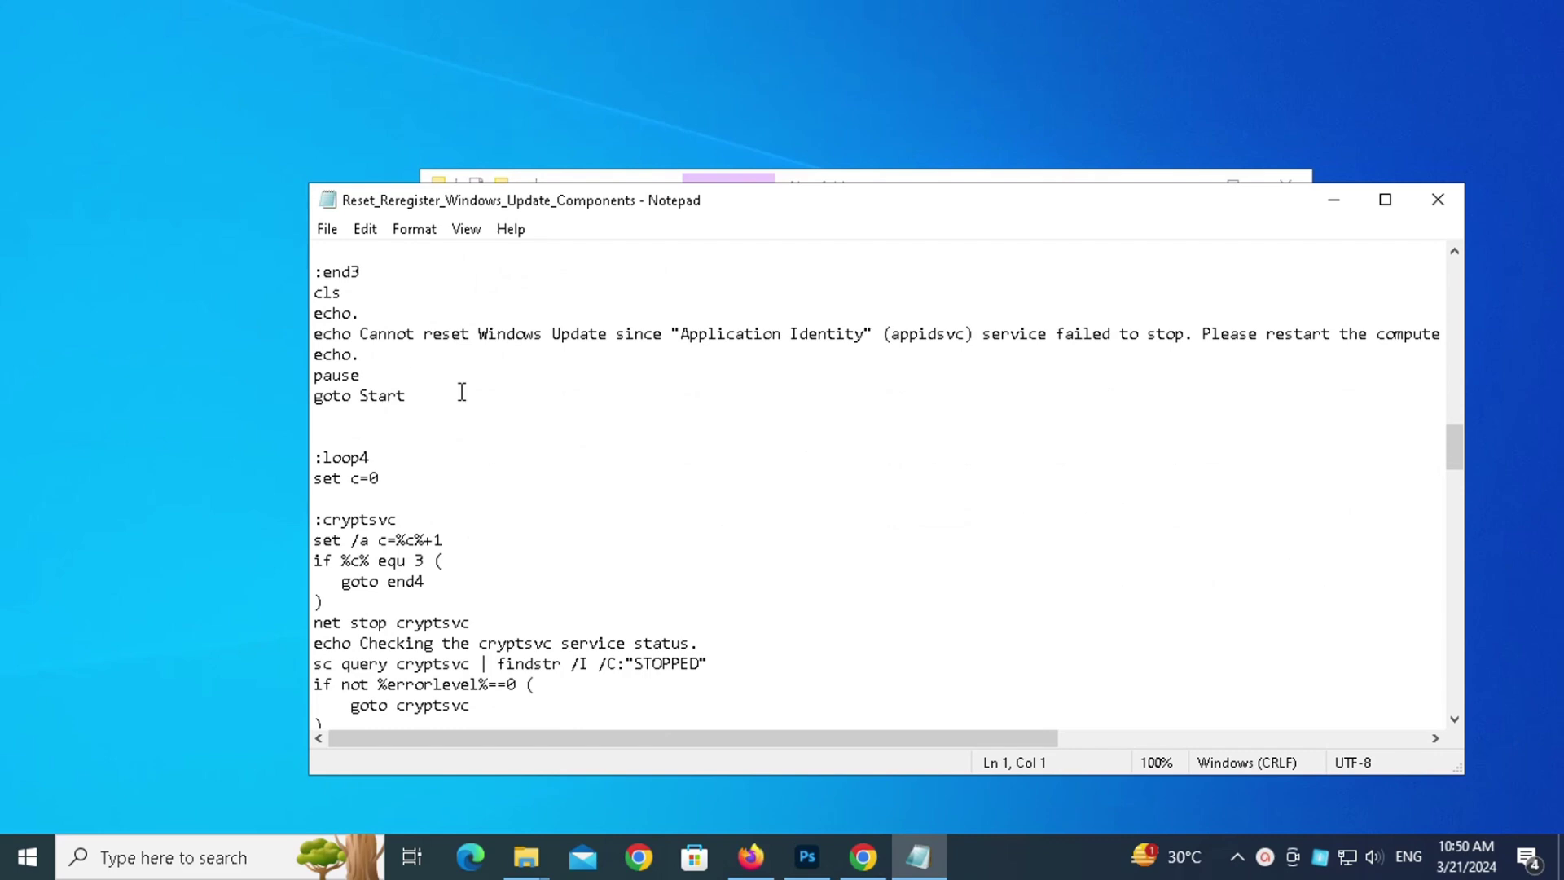
{"action": "scroll", "coordinate": [462, 392], "scroll_direction": "down", "scroll_amount": 15}
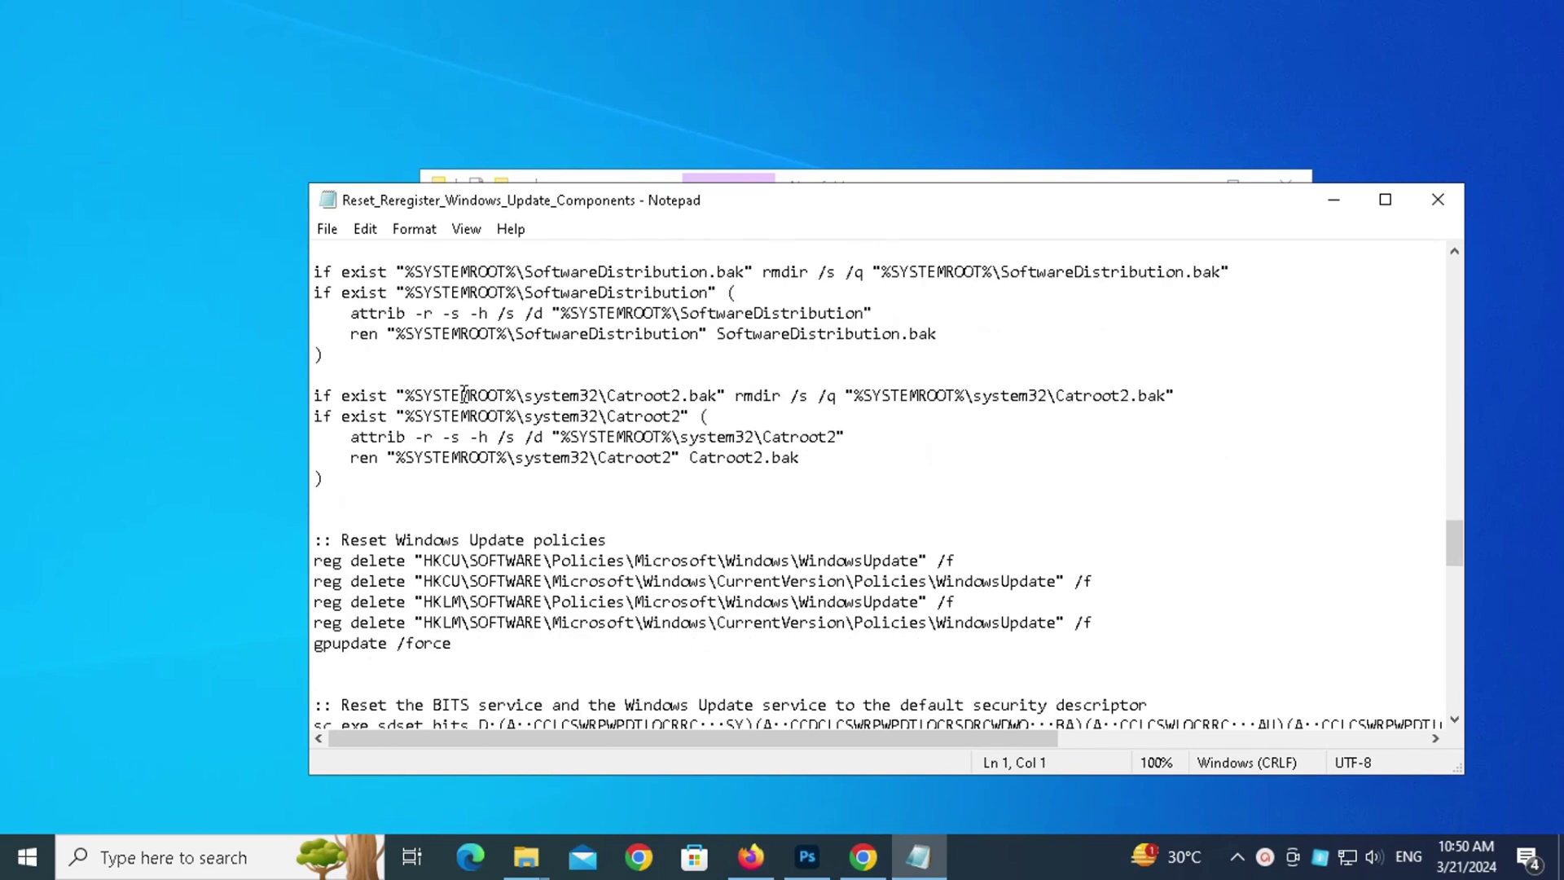
{"action": "scroll", "coordinate": [464, 394], "scroll_direction": "down", "scroll_amount": 15}
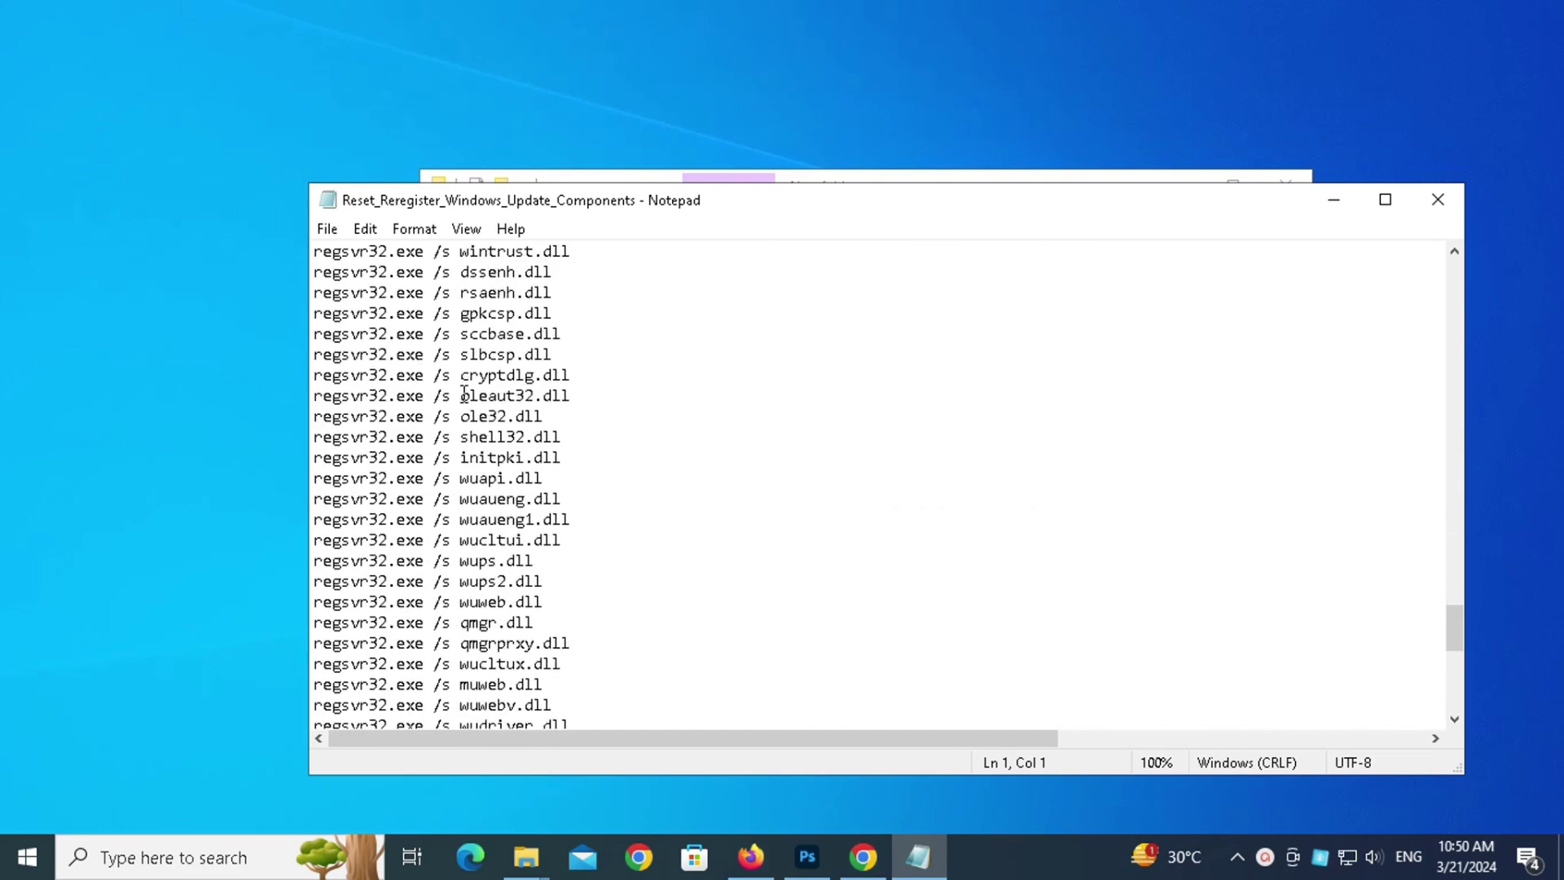
{"action": "scroll", "coordinate": [463, 396], "scroll_direction": "down", "scroll_amount": 5}
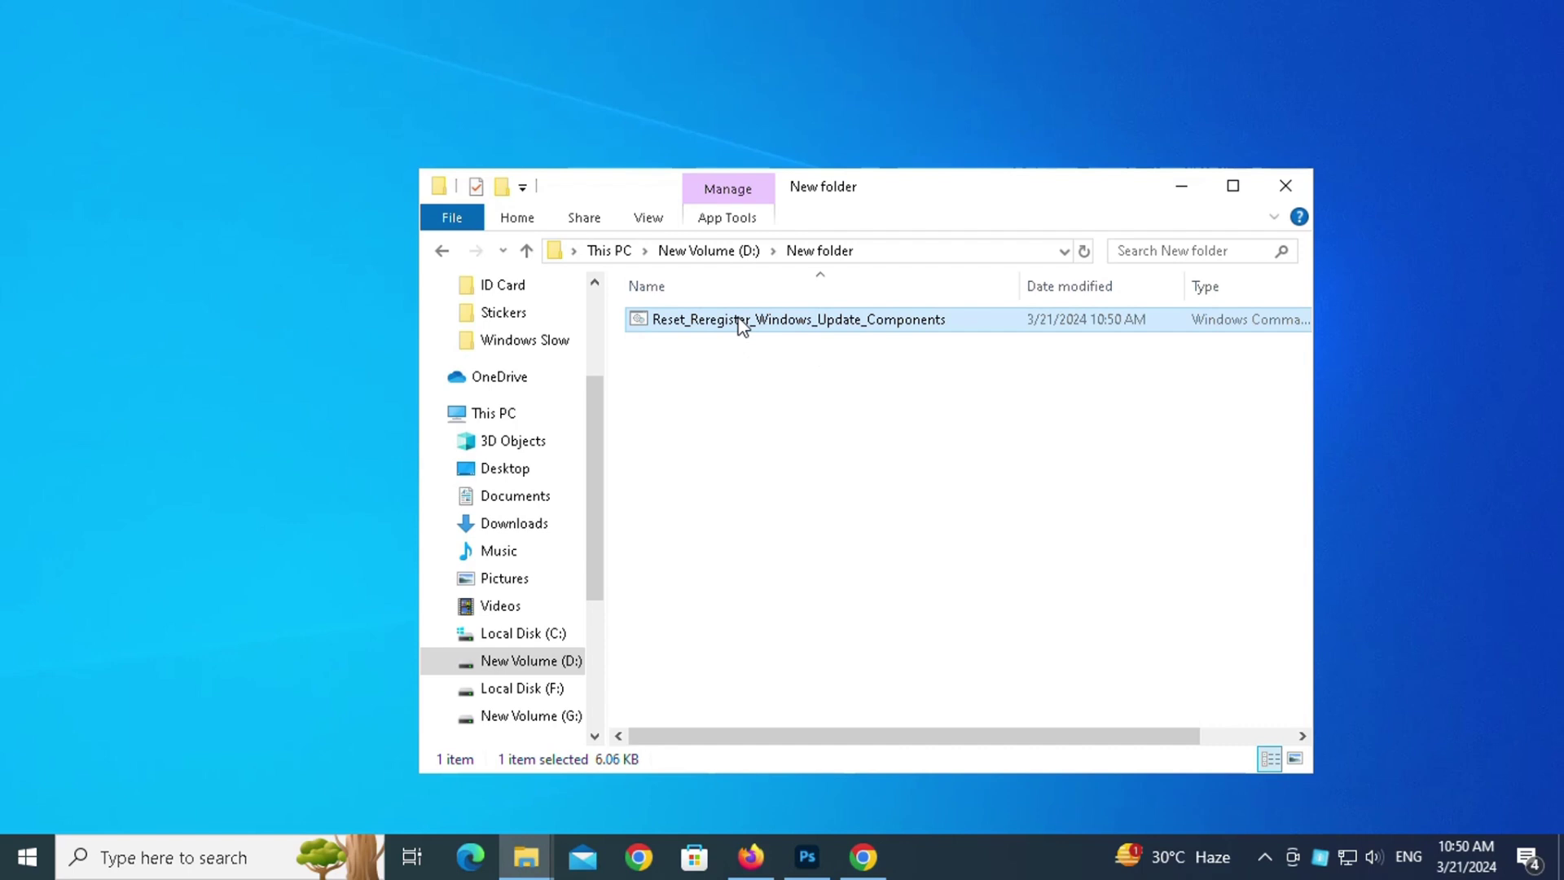
Run the Reset_Reregister_Windows_Update_Components.cmd script as administrator from File Explorer
{"action": "right_click", "coordinate": [742, 321]}
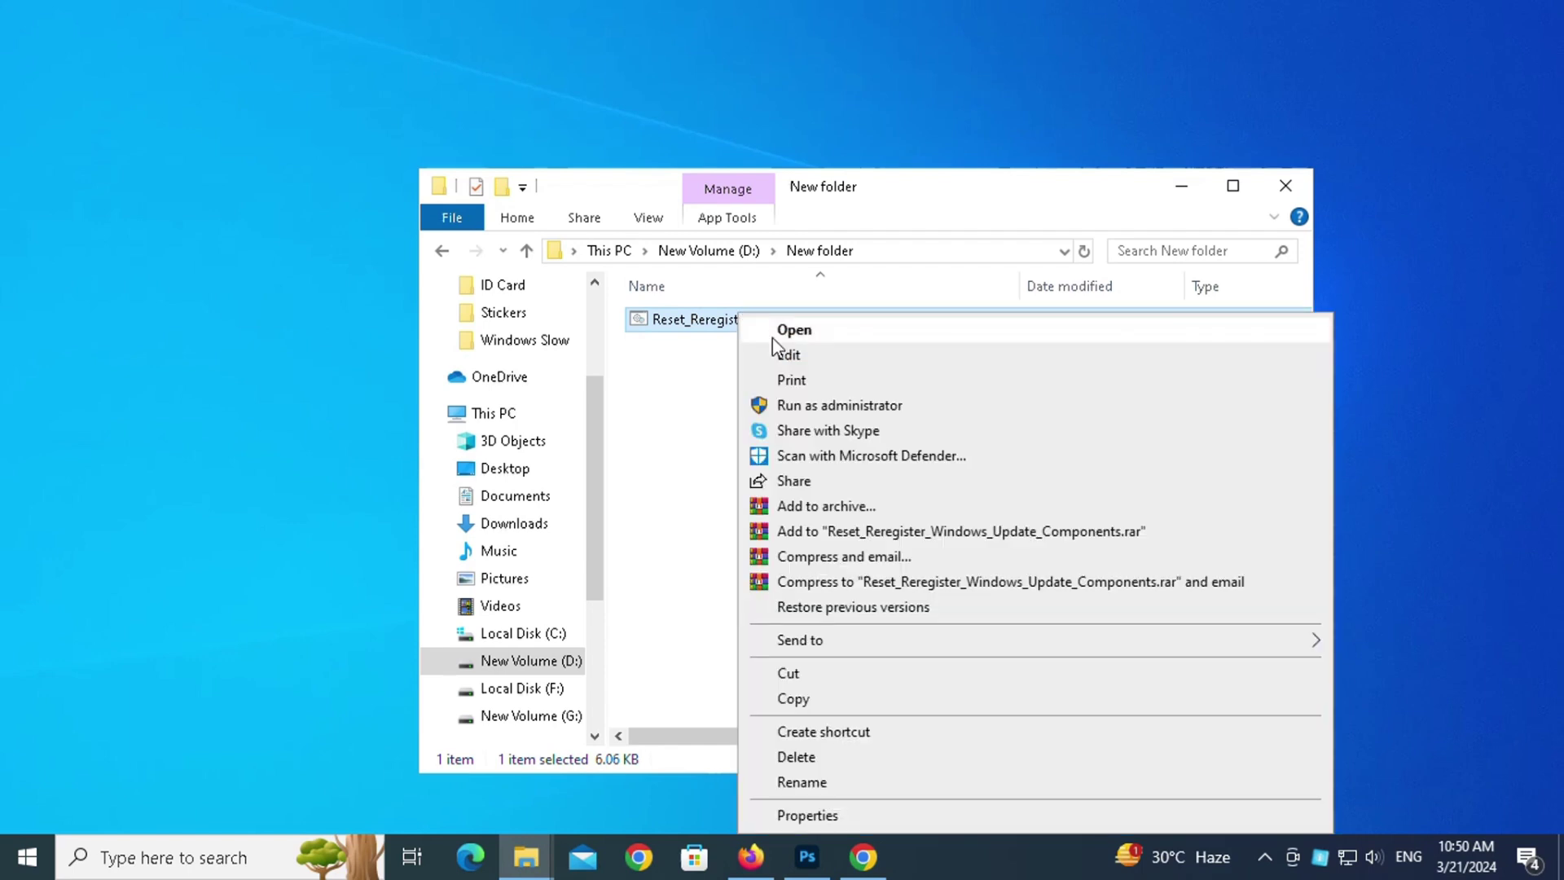
{"action": "left_click", "coordinate": [818, 407]}
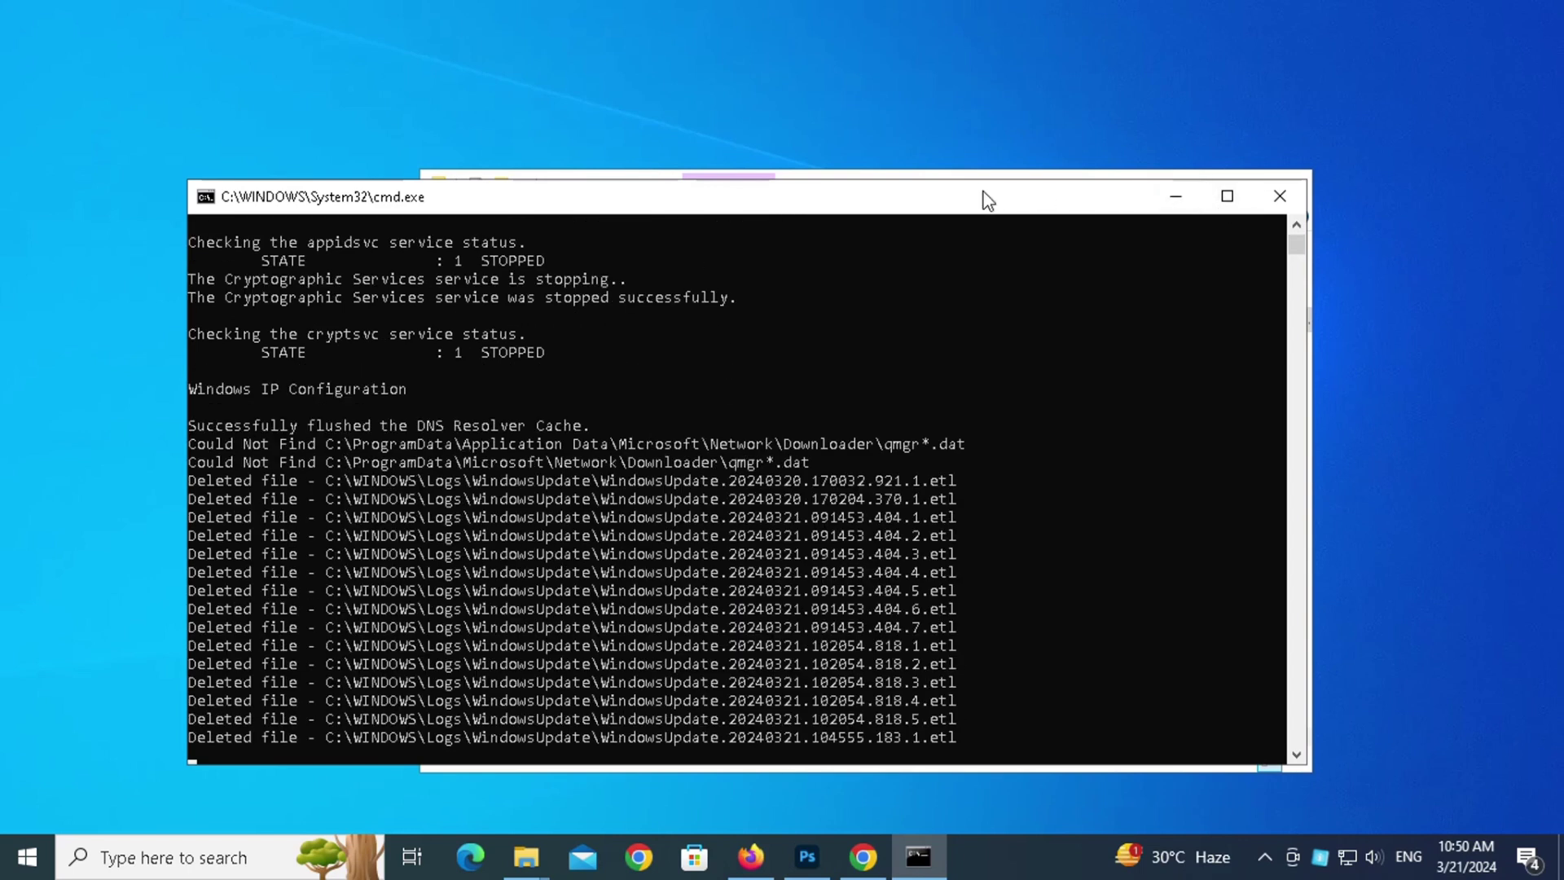
Let the script run through policy updates and Winsock reset until it waits for a keypress
{"action": "left_click_drag", "start_coordinate": [988, 199], "coordinate": [1034, 189]}
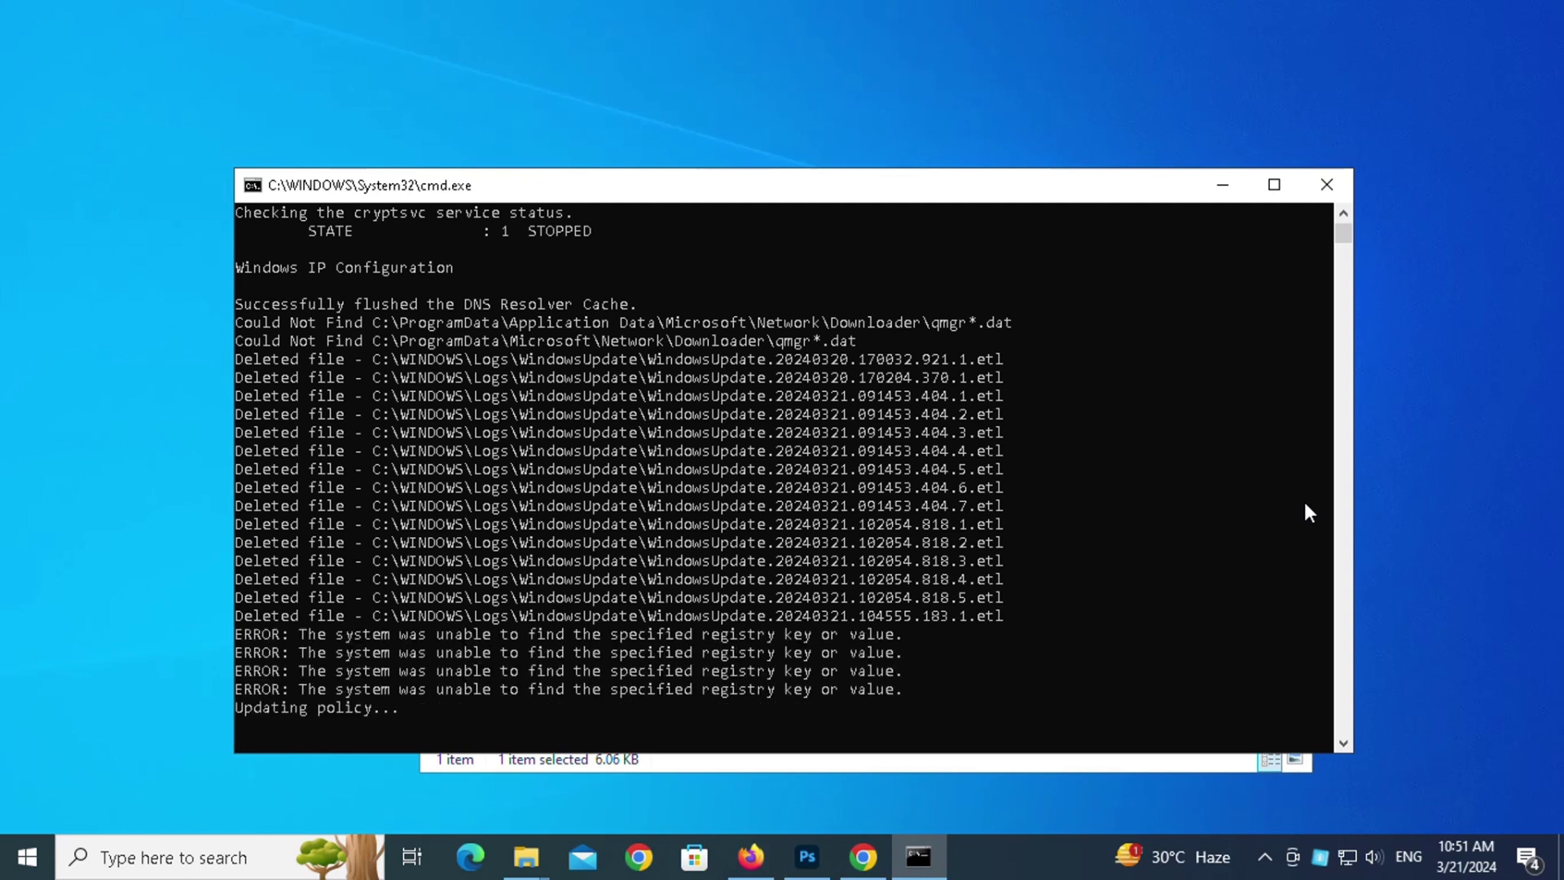
{"action": "scroll", "coordinate": [1303, 502], "scroll_direction": "down", "scroll_amount": 2}
{"action": "scroll", "coordinate": [1211, 512], "scroll_direction": "down", "scroll_amount": 1}
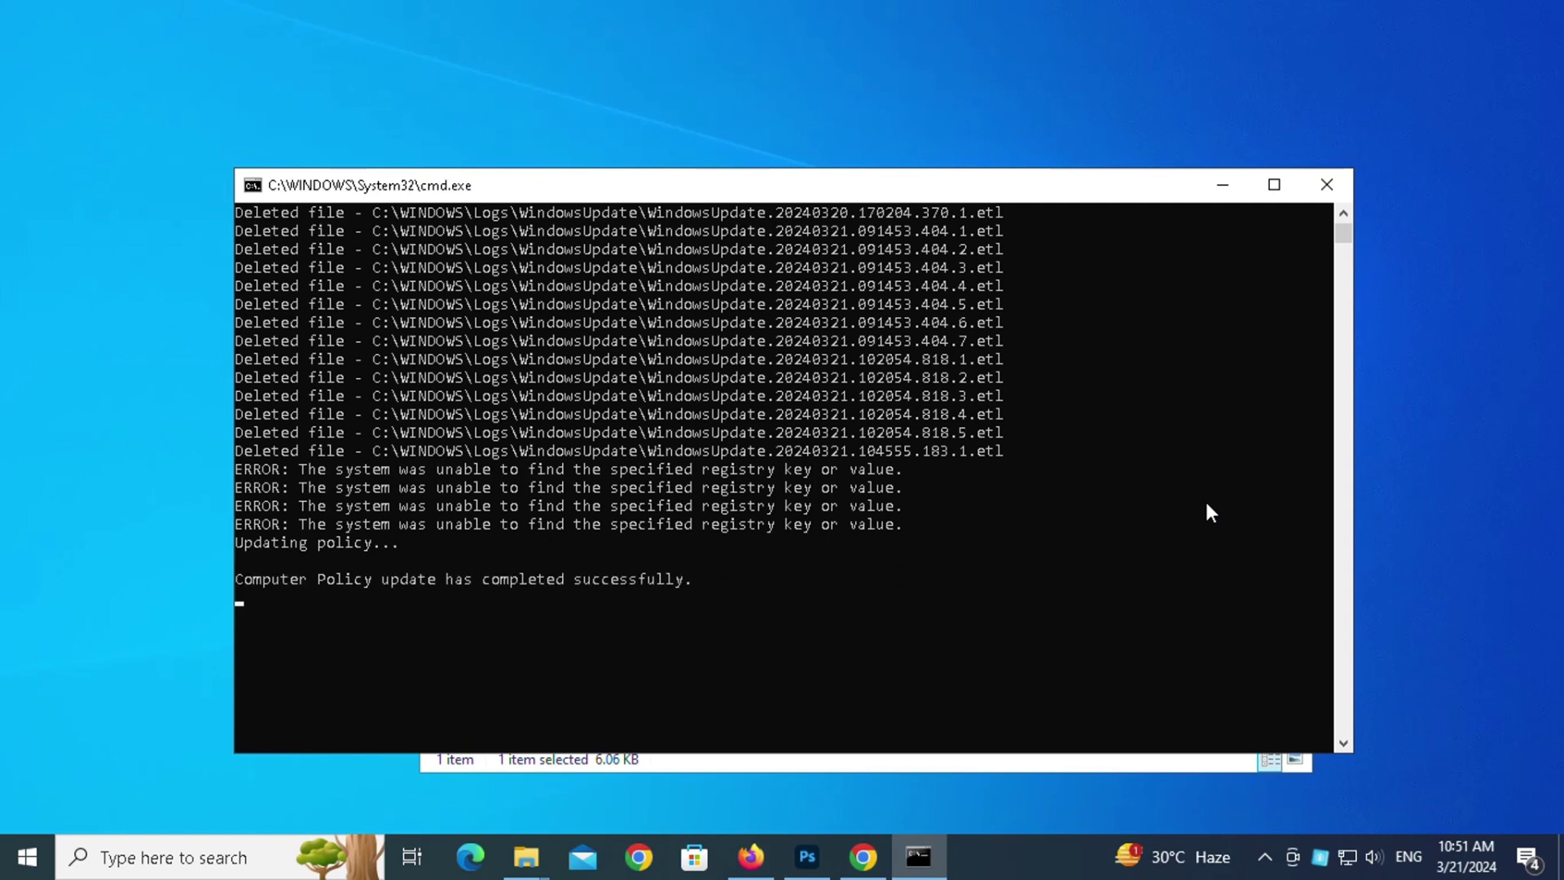
{"action": "scroll", "coordinate": [1211, 511], "scroll_direction": "down", "scroll_amount": 1}
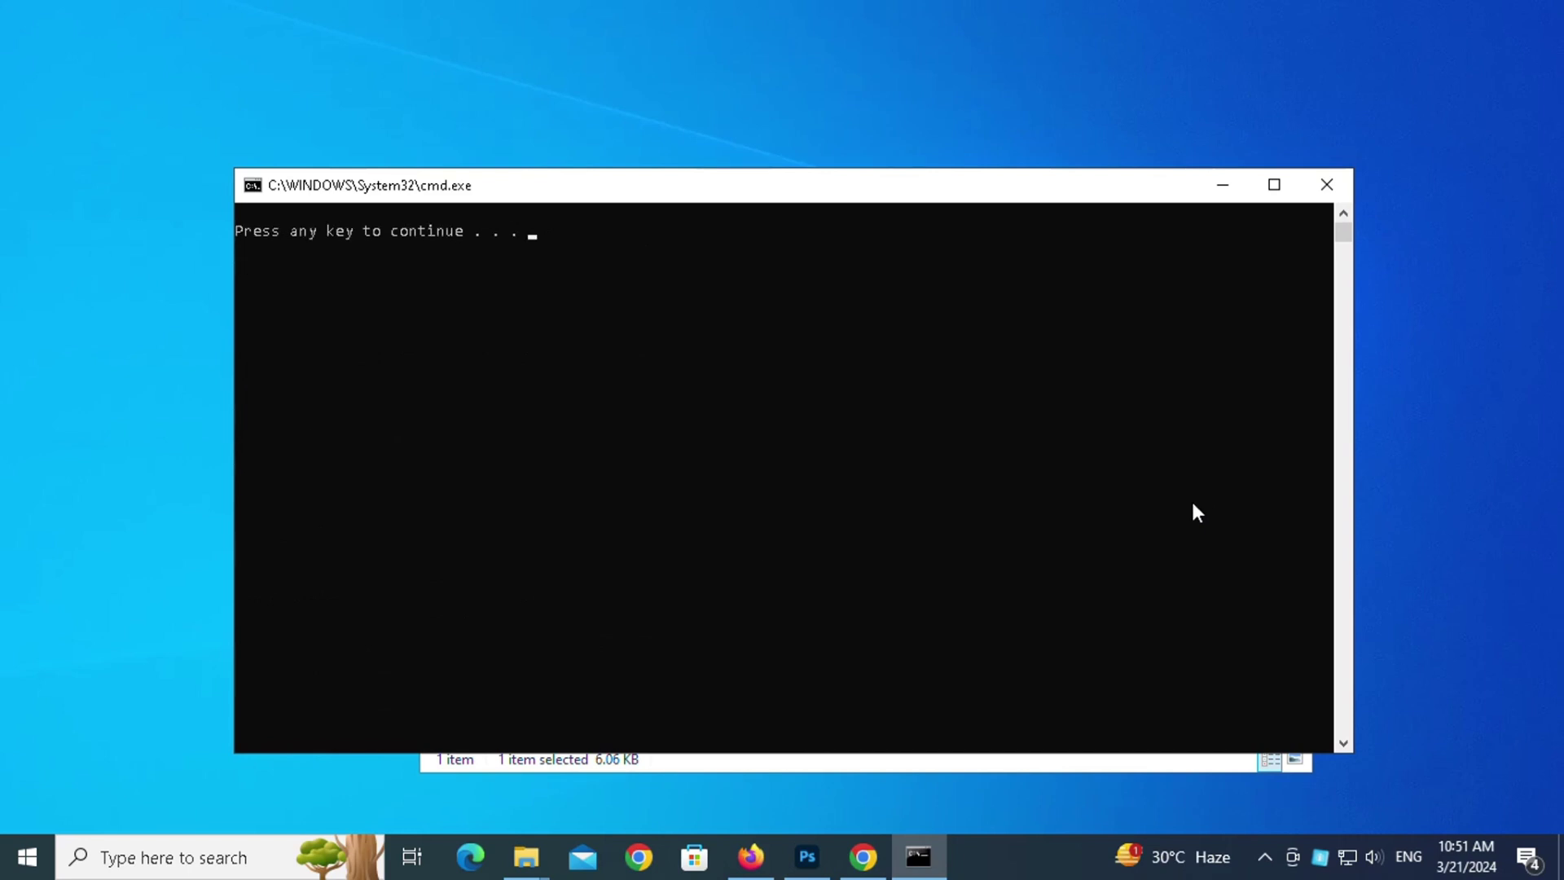
Close the finished script and open Settings on Update & Security > Windows Update
{"action": "key", "text": "Return"}
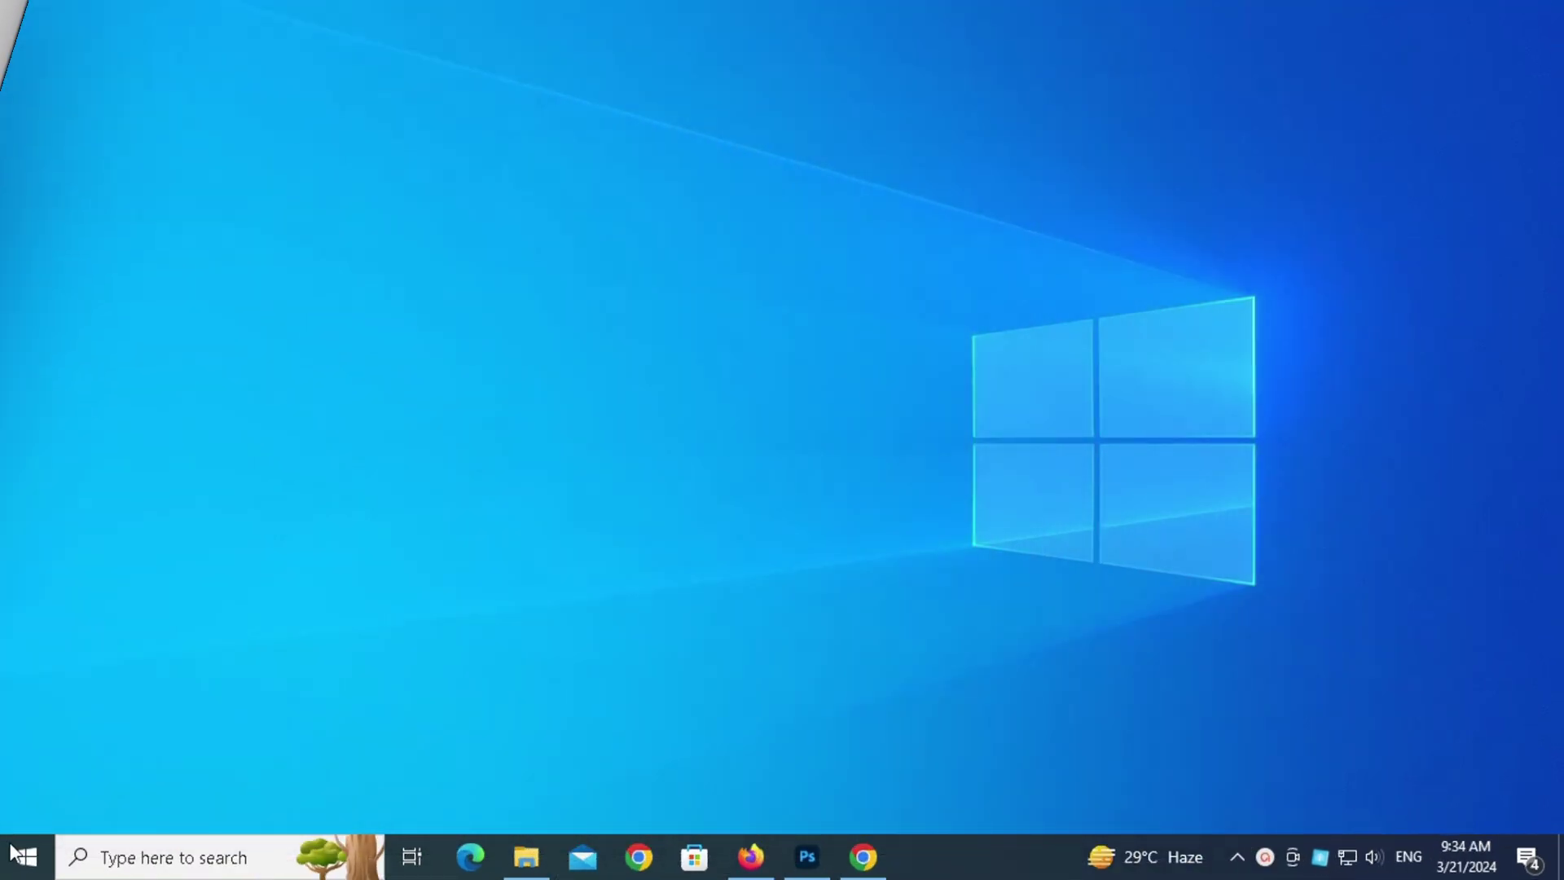
{"action": "left_click", "coordinate": [18, 856]}
{"action": "left_click", "coordinate": [31, 752]}
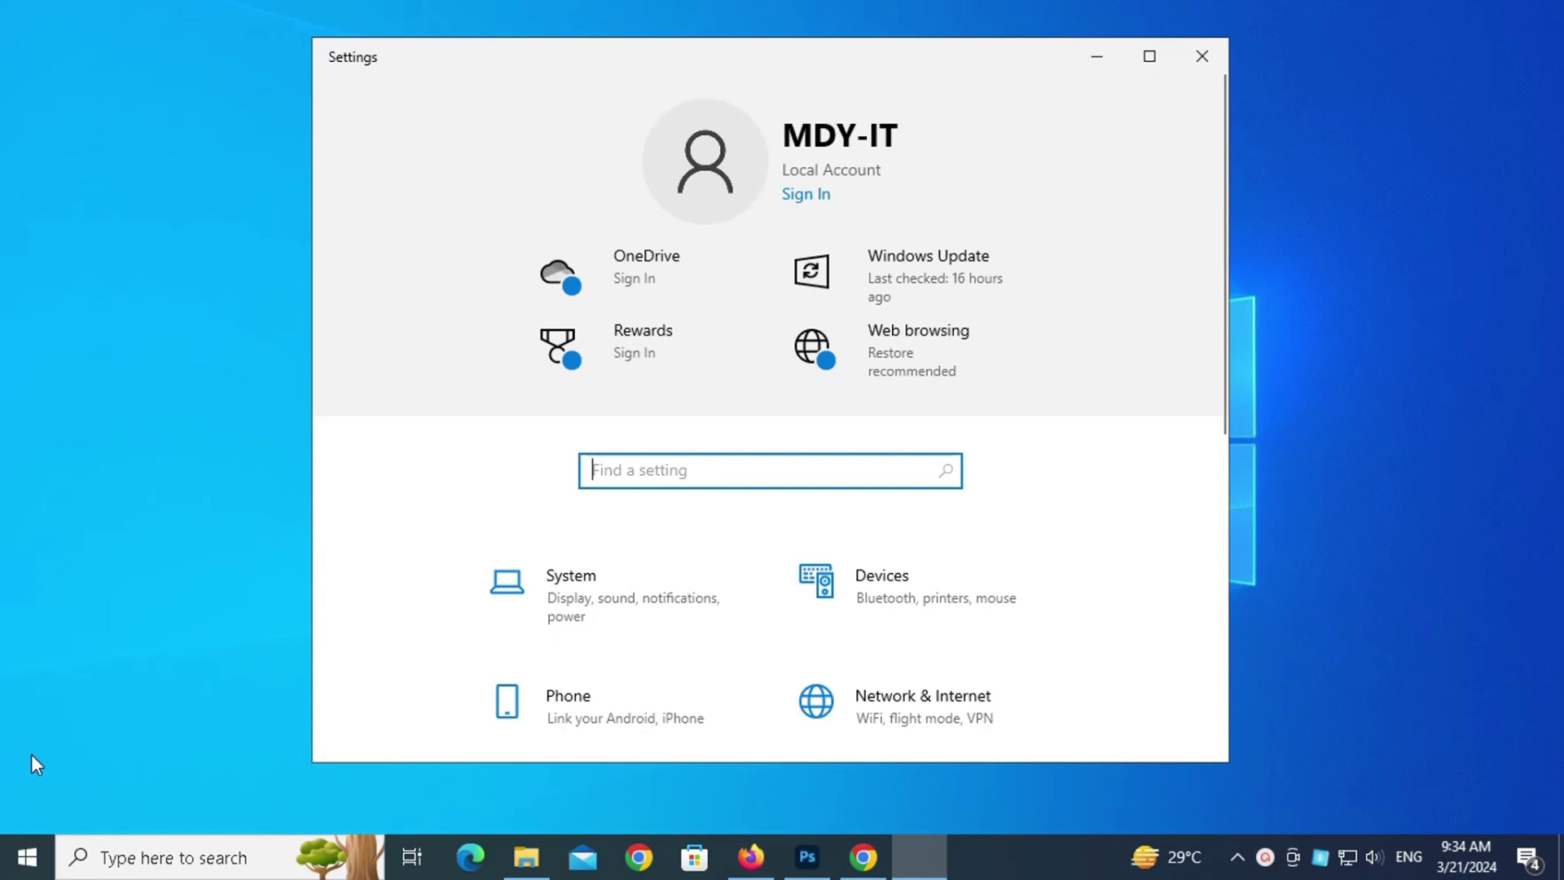
{"action": "scroll", "coordinate": [729, 511], "scroll_direction": "down", "scroll_amount": 8}
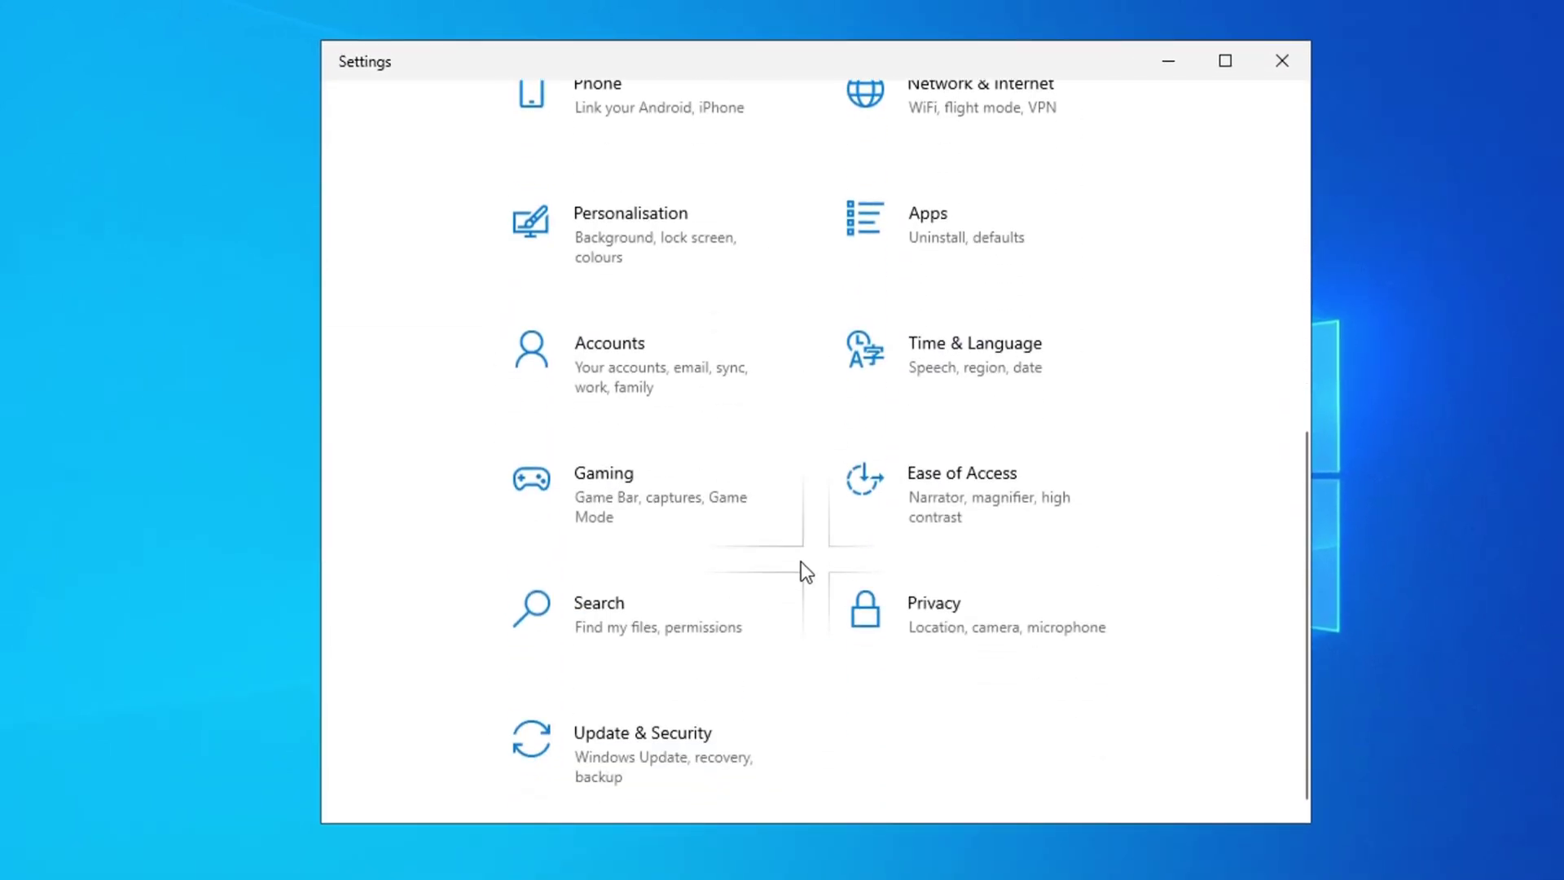
{"action": "left_click", "coordinate": [695, 731]}
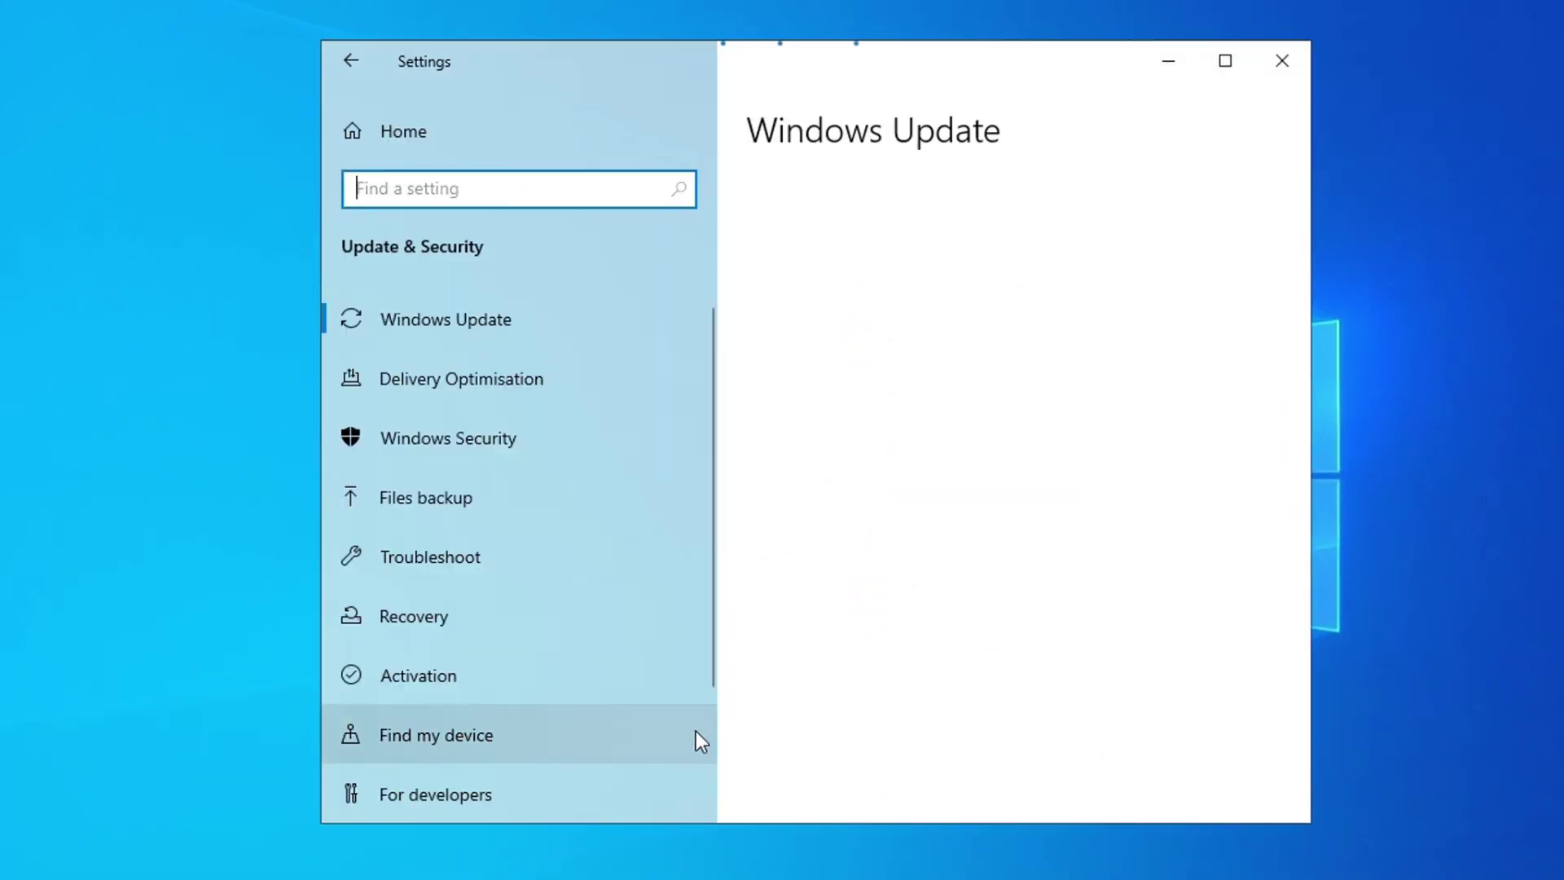